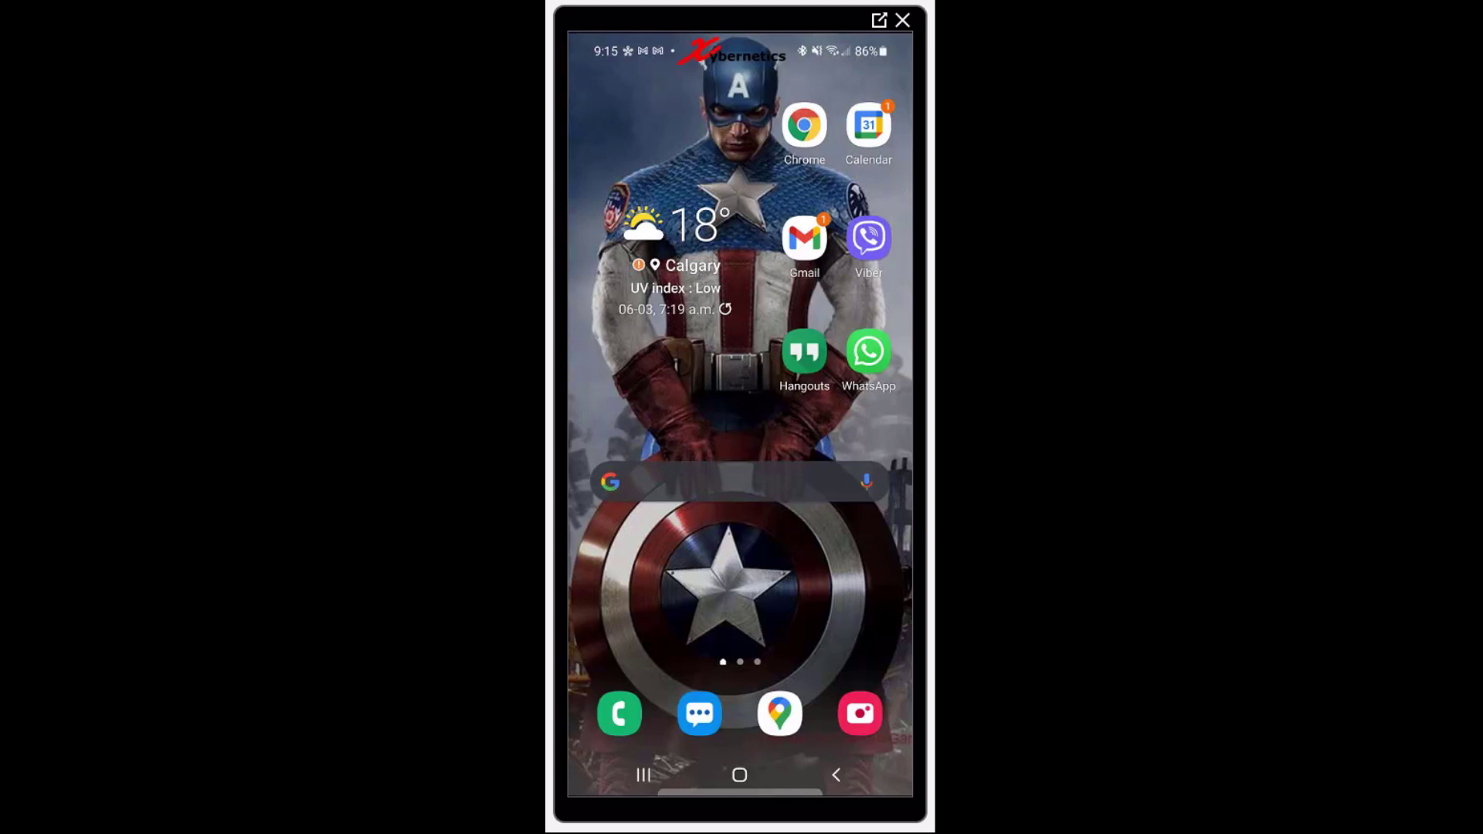
Step: Open the app drawer and launch Google Fit
left_click_drag(786, 527, 796, 271)
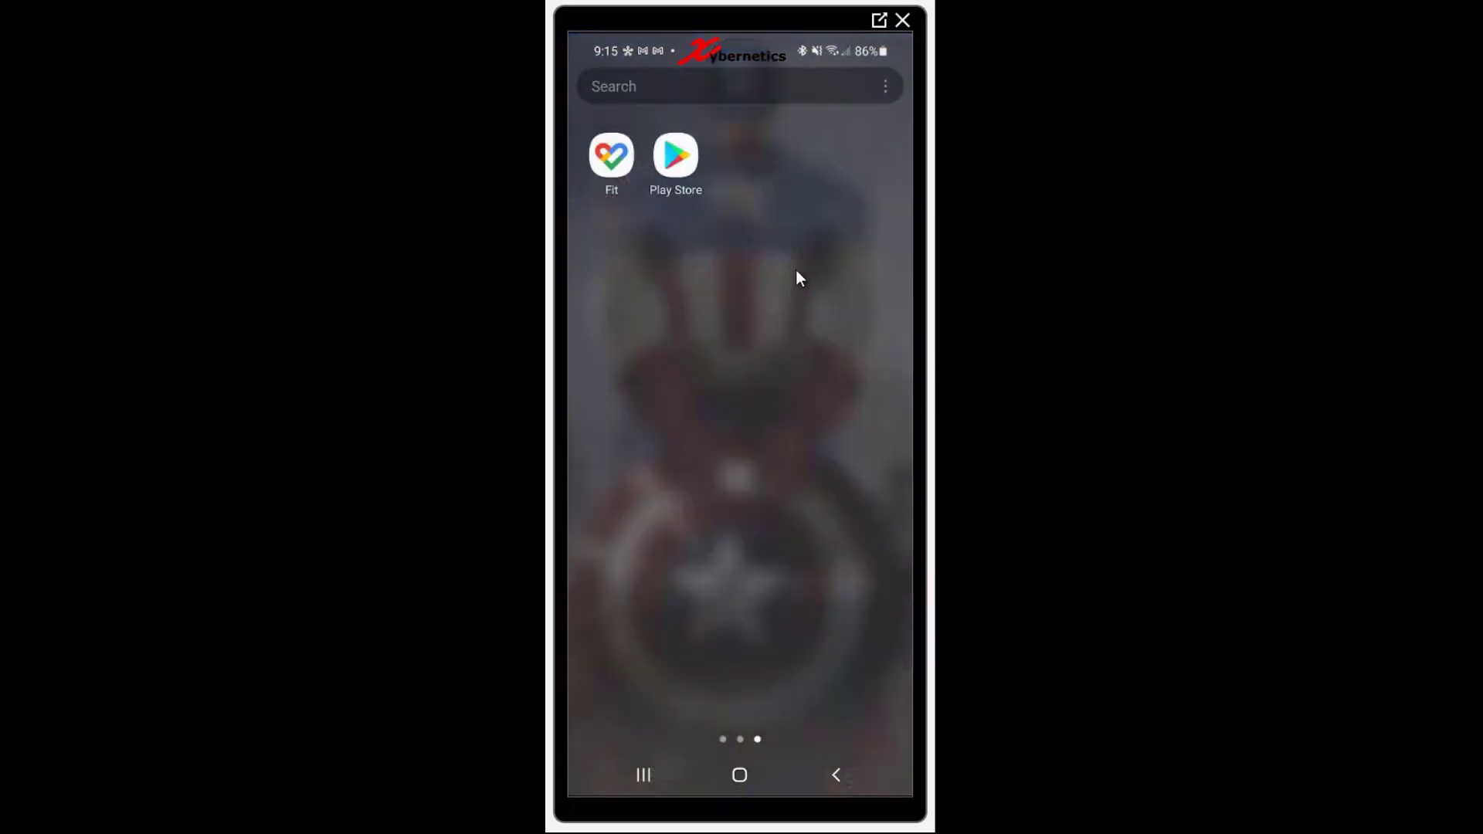
left_click(587, 151)
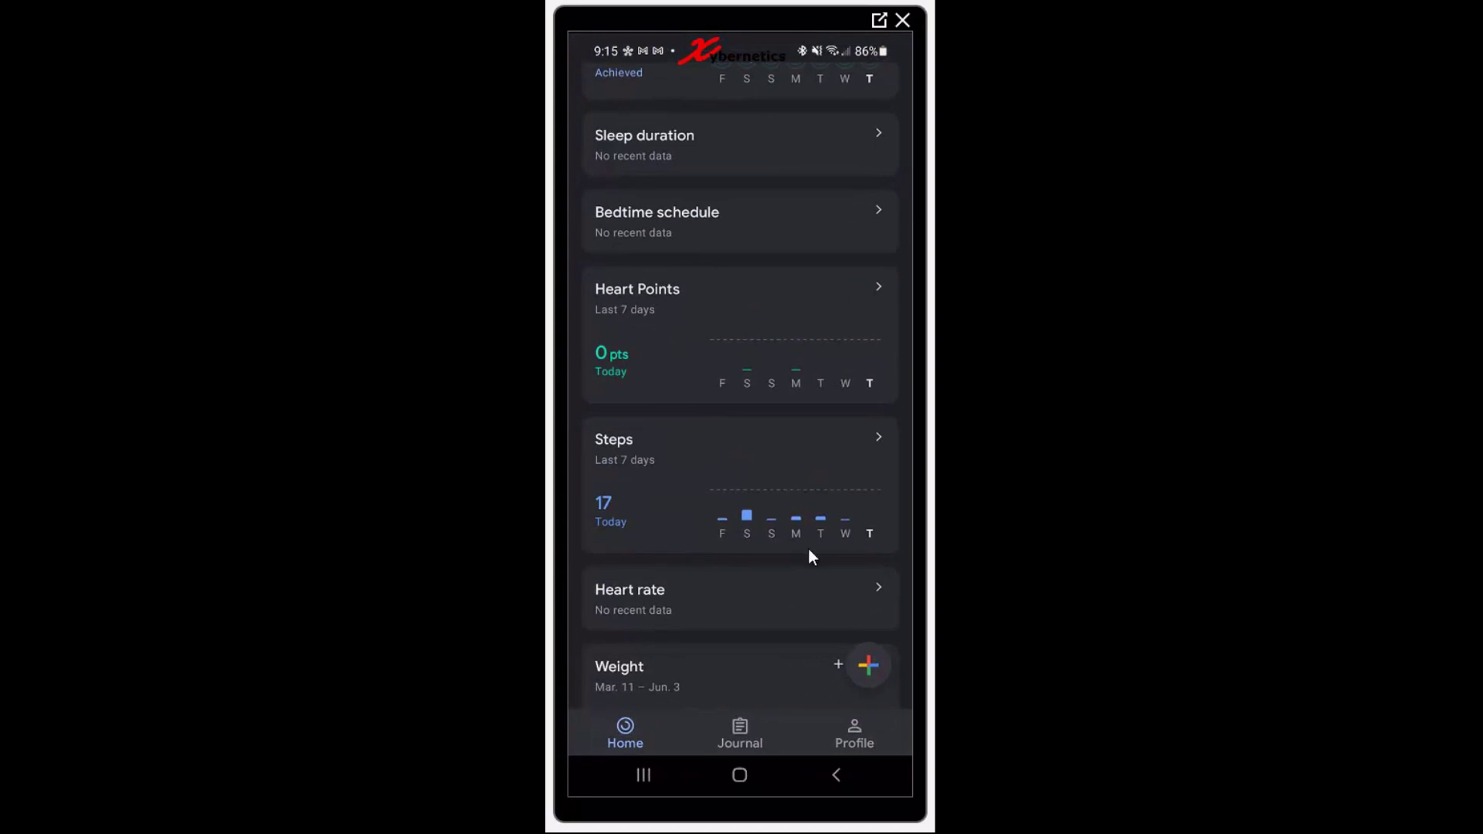
Step: Check Google Fit's daily step counts for May 28 through June 2, then exit to the app list
left_click(722, 519)
left_click(746, 516)
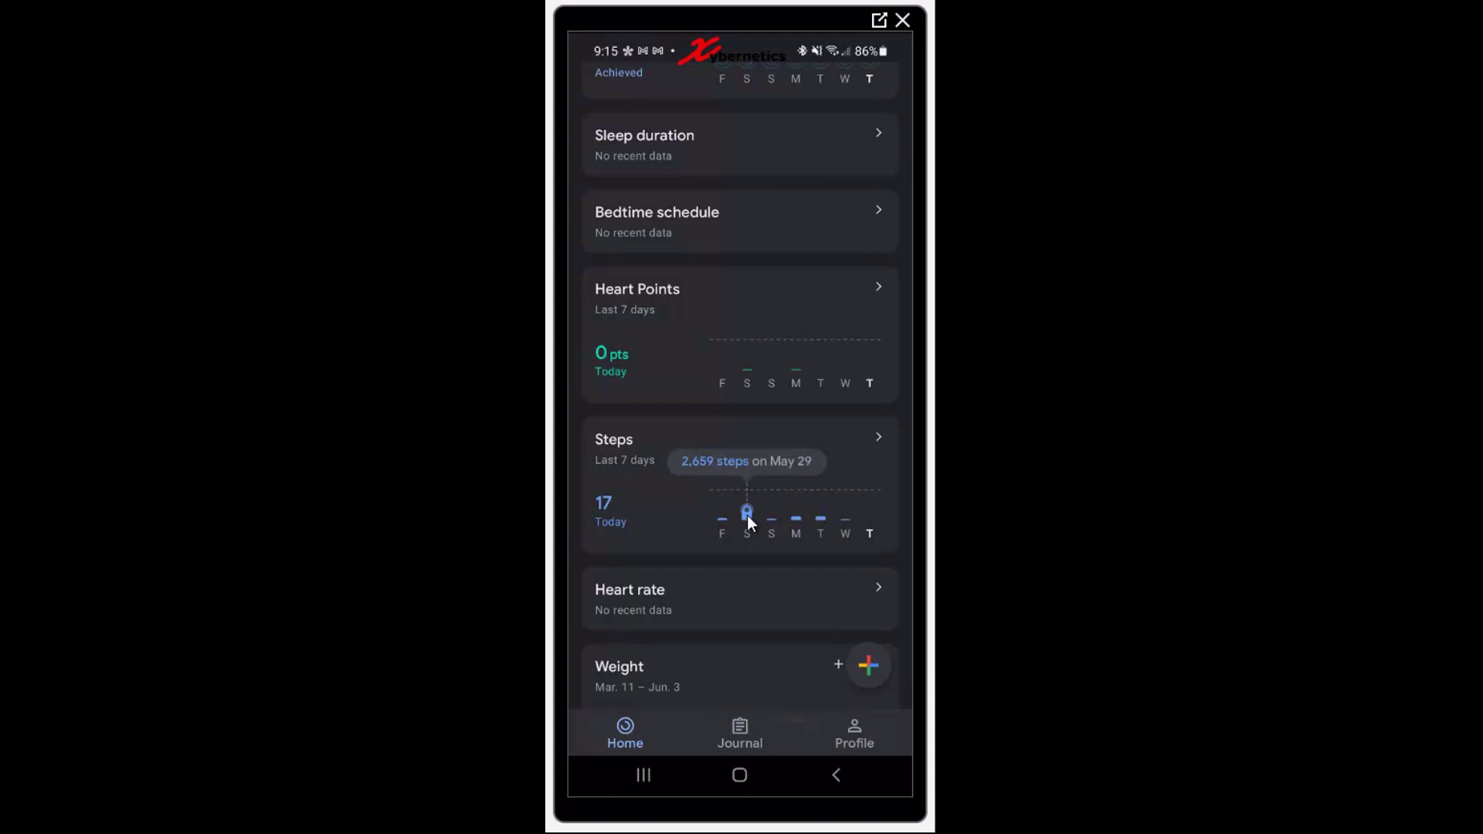
left_click(770, 518)
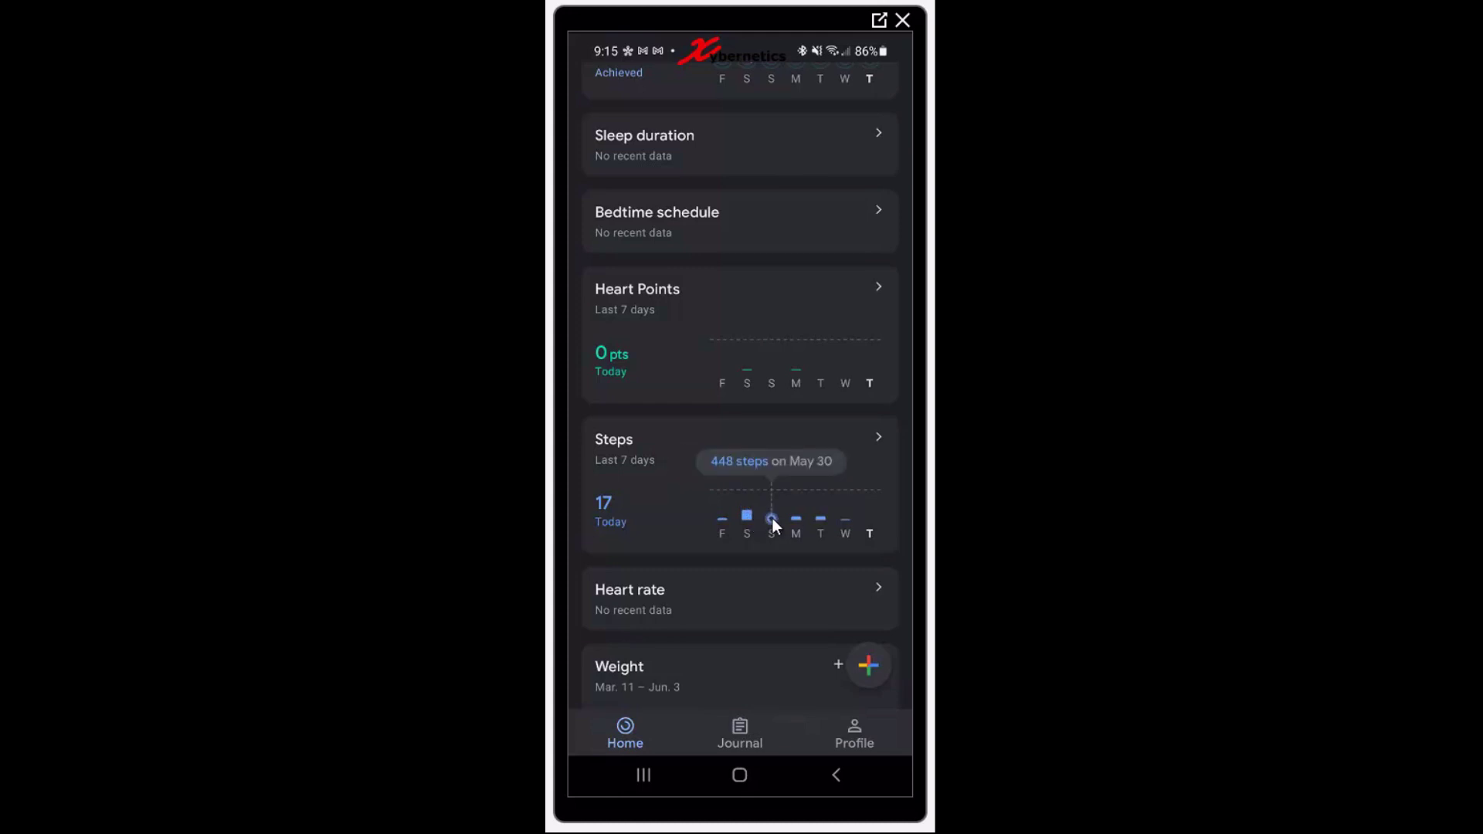
left_click(794, 516)
left_click(814, 513)
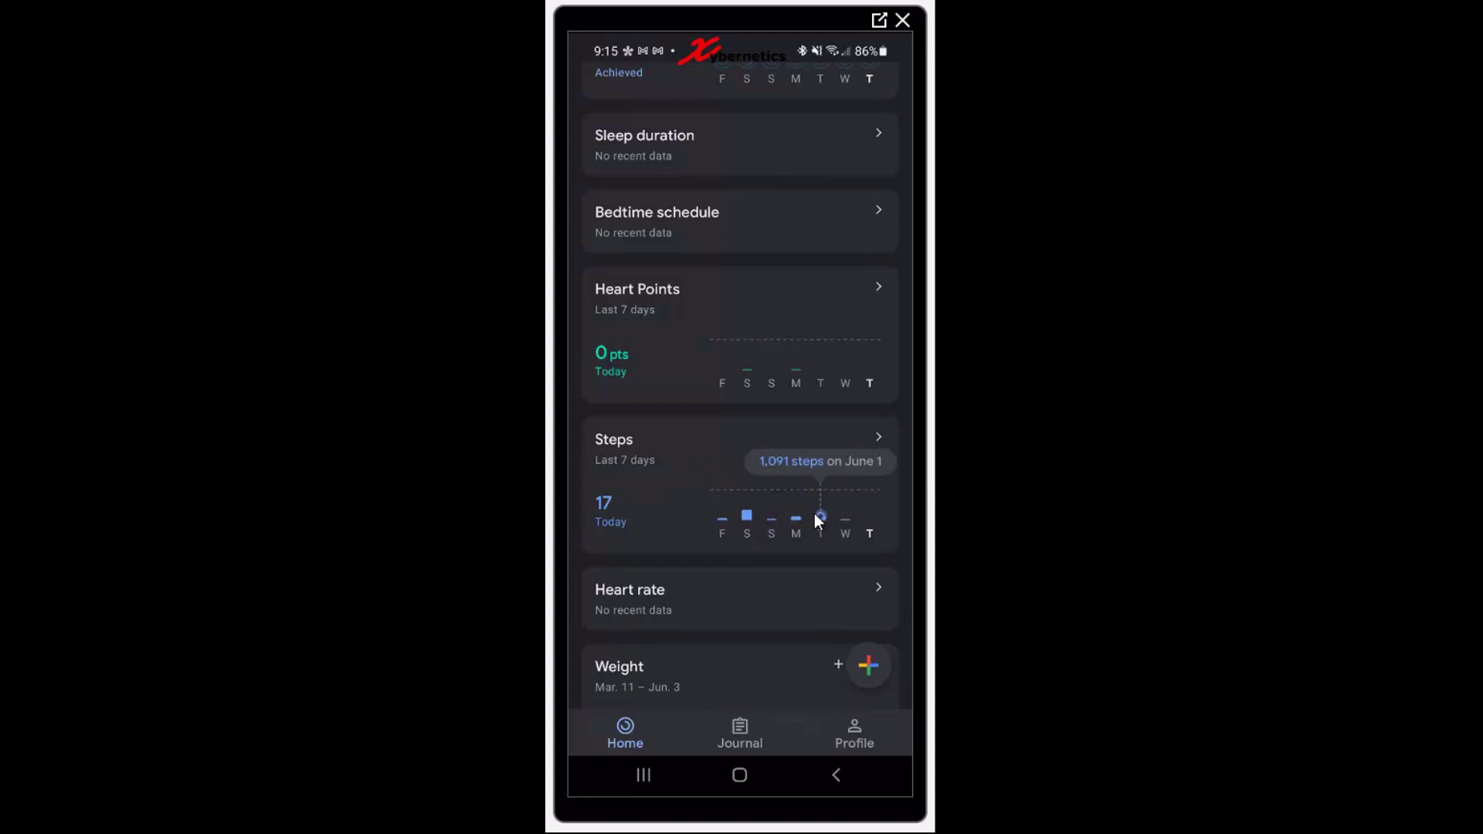
left_click(843, 521)
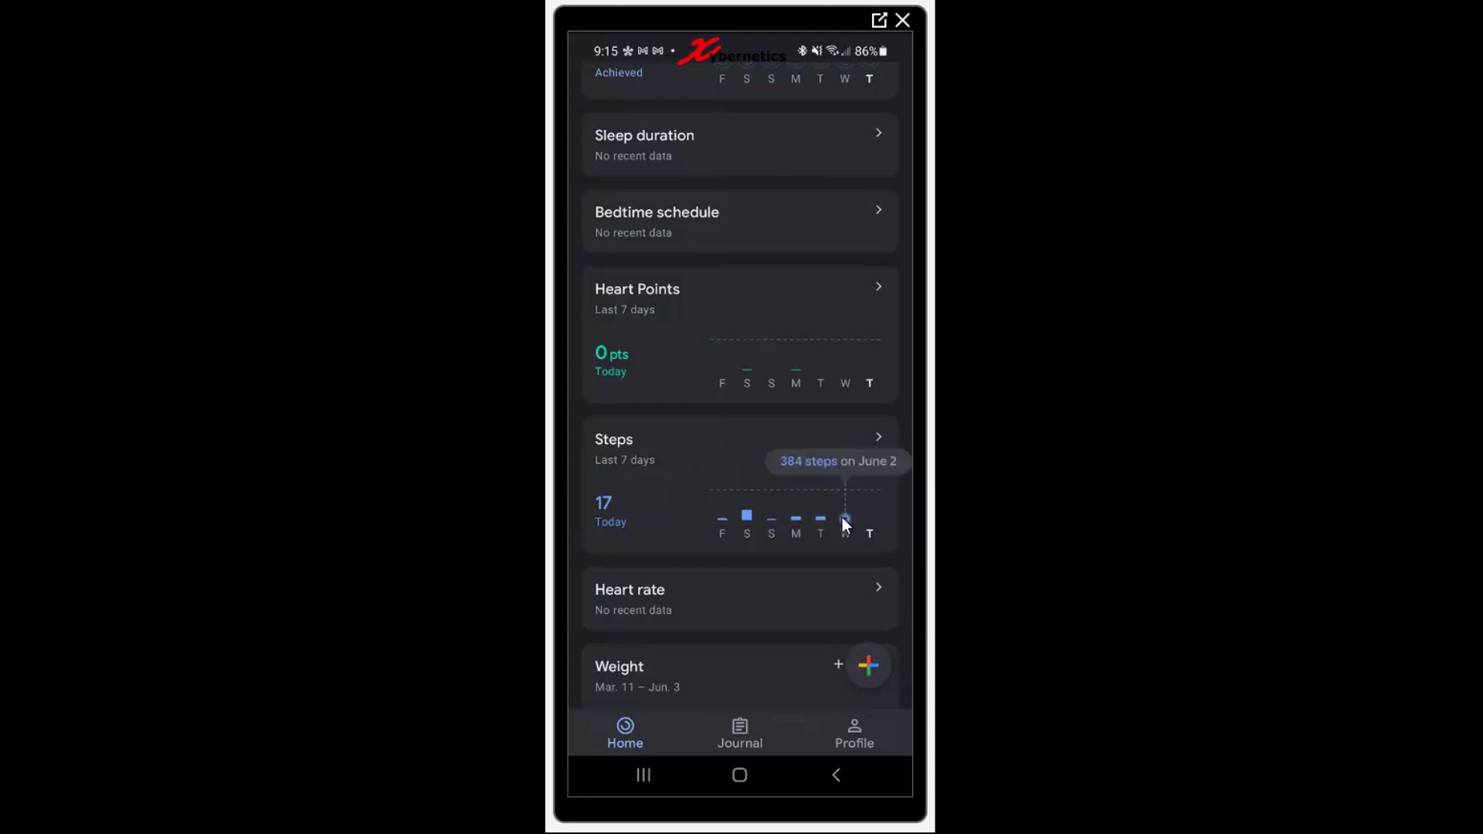
left_click(741, 776)
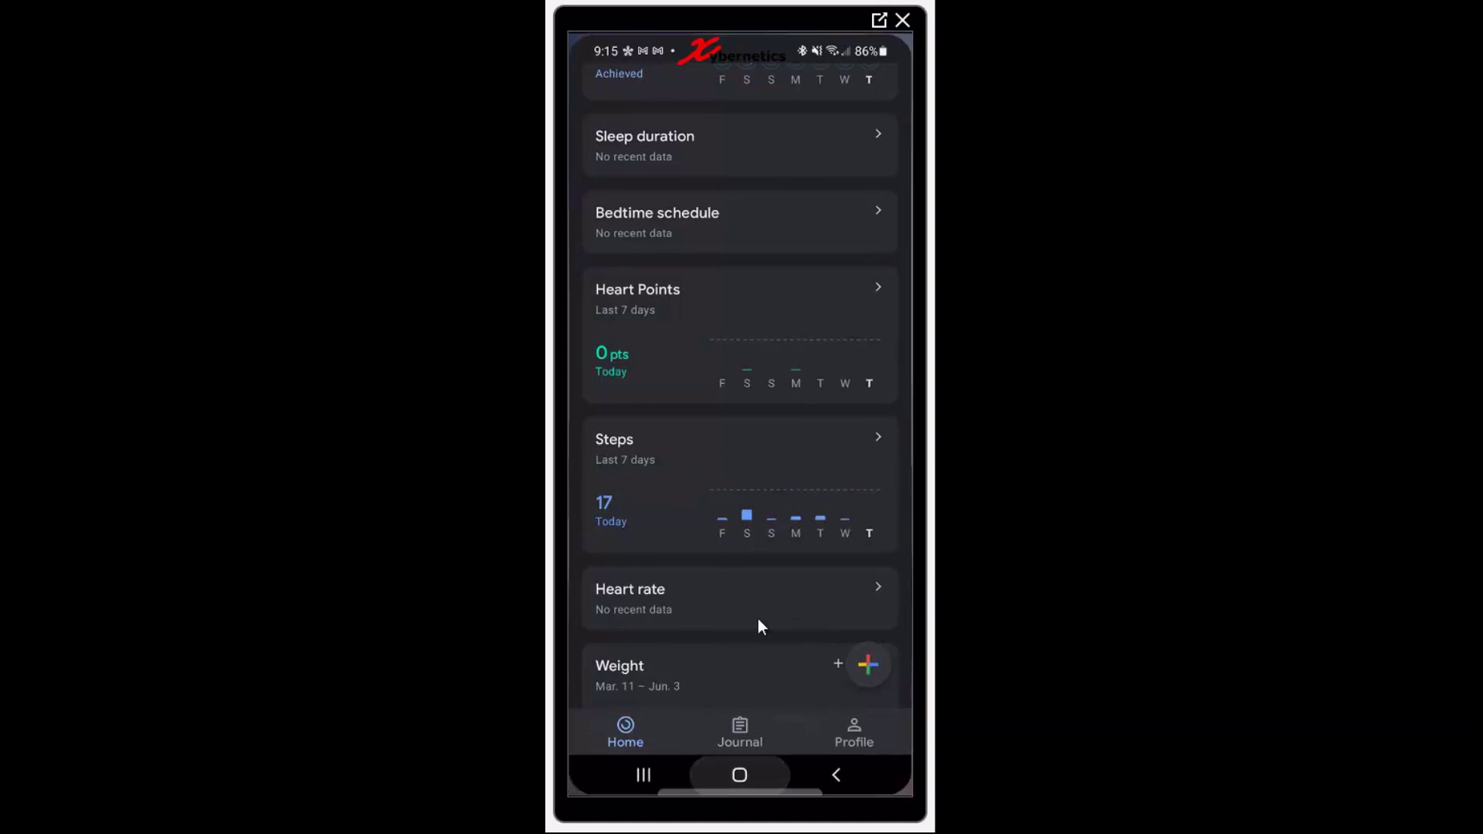
left_click_drag(772, 610, 757, 232)
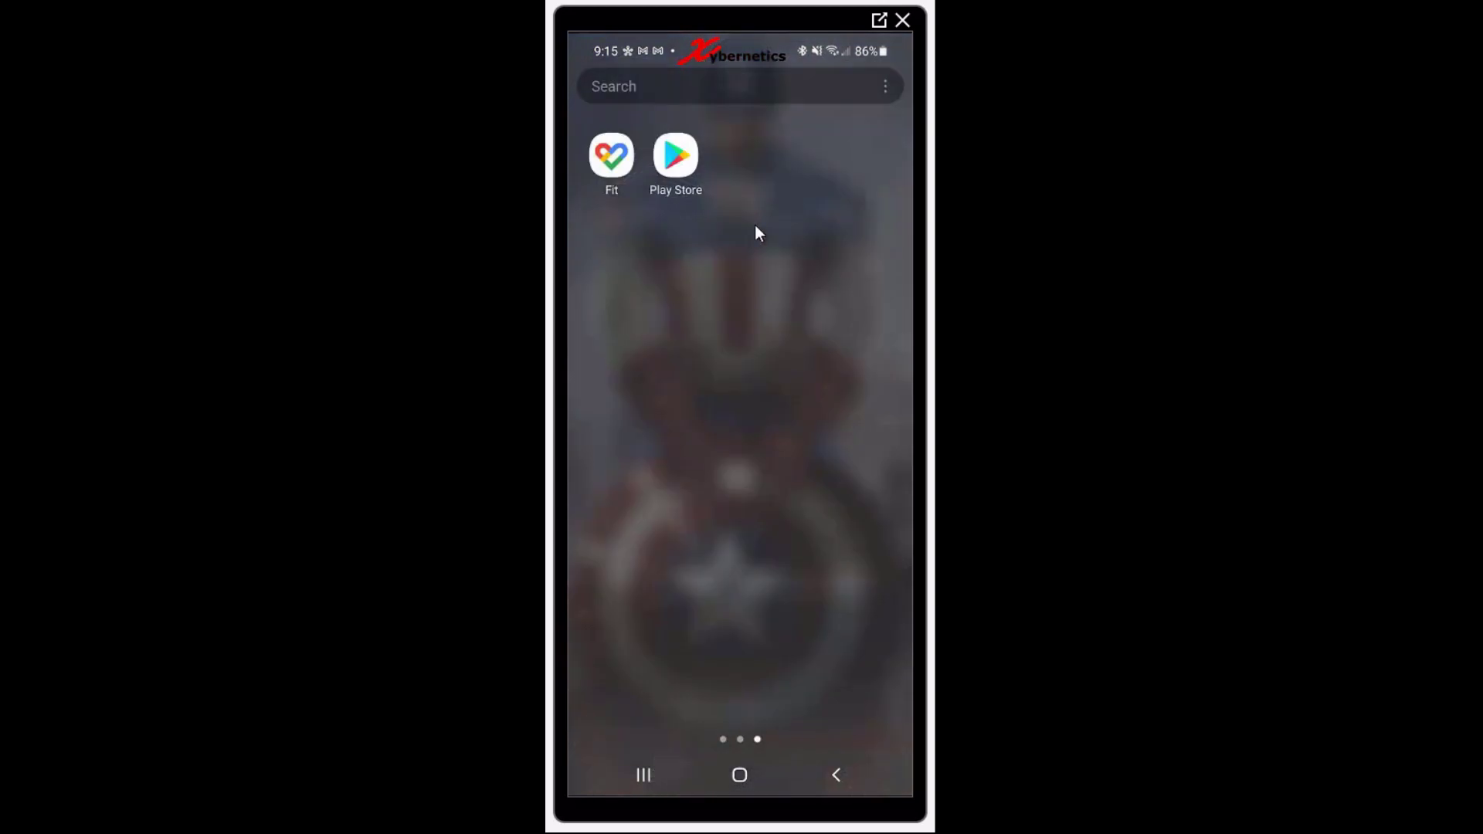
Step: Launch the Play Store and search for 'Samsung health'
left_click(682, 153)
left_click(628, 147)
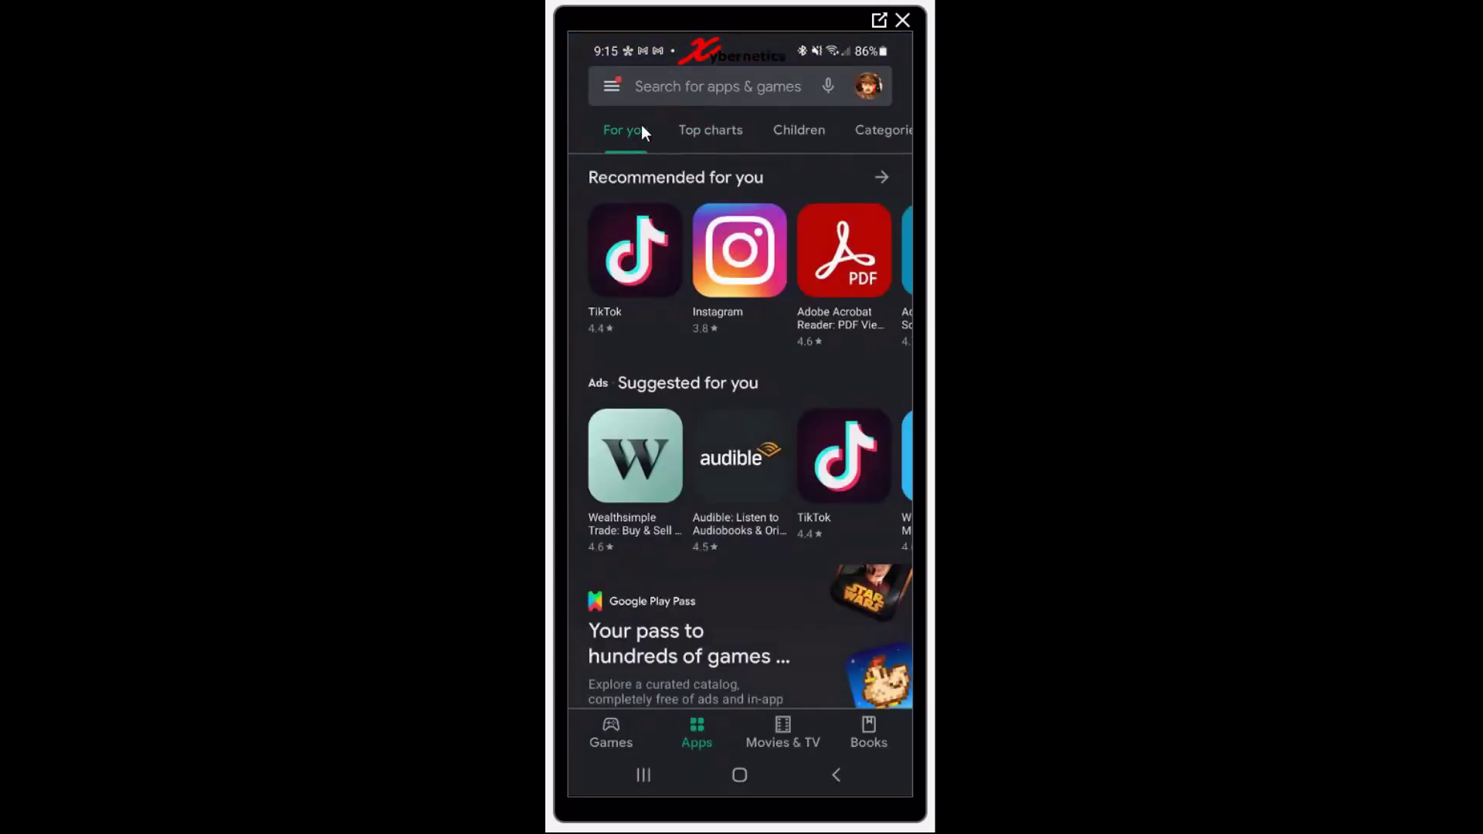
left_click(729, 83)
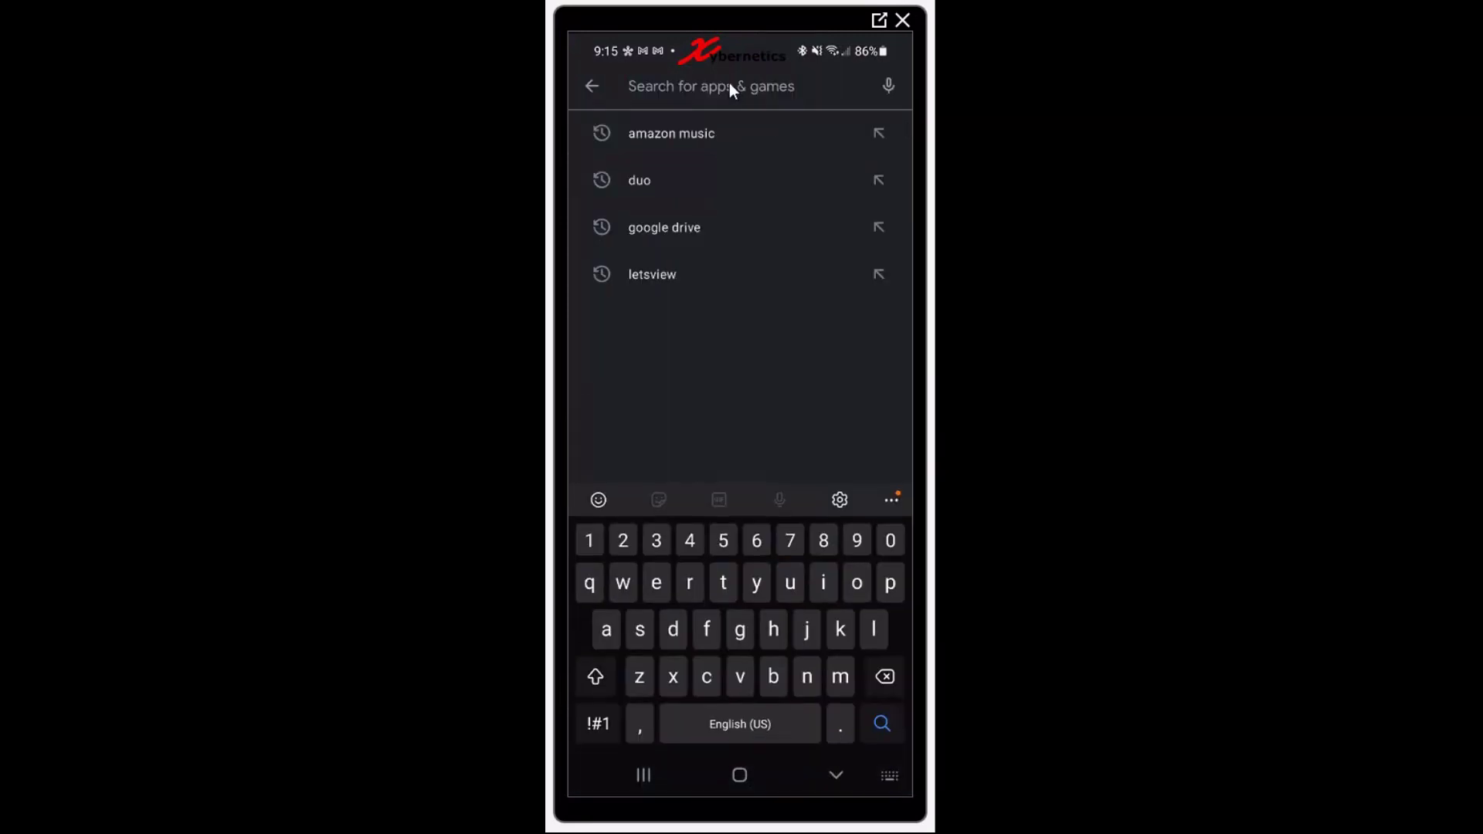
type("Samsu")
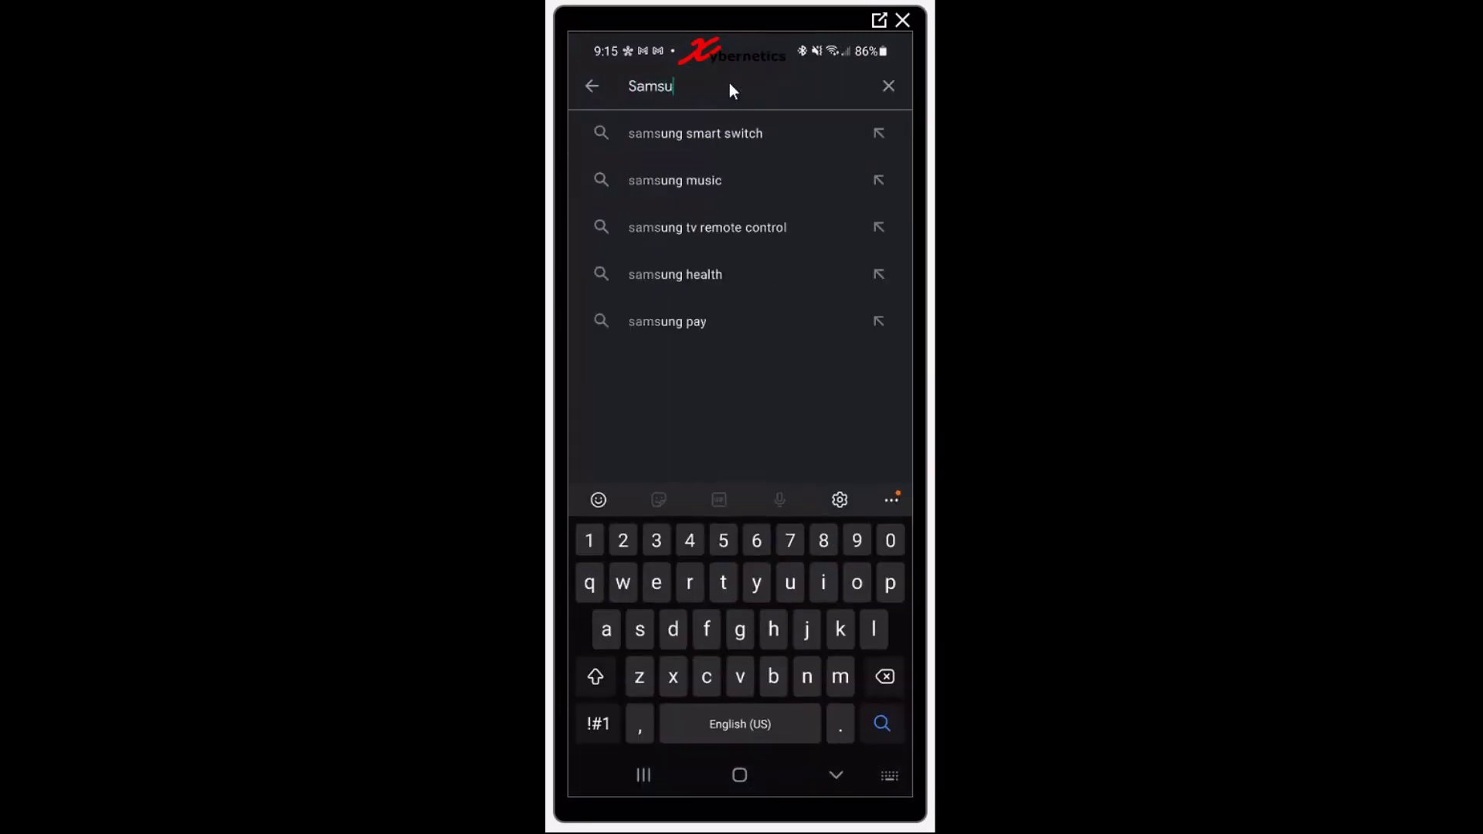
type("ng health")
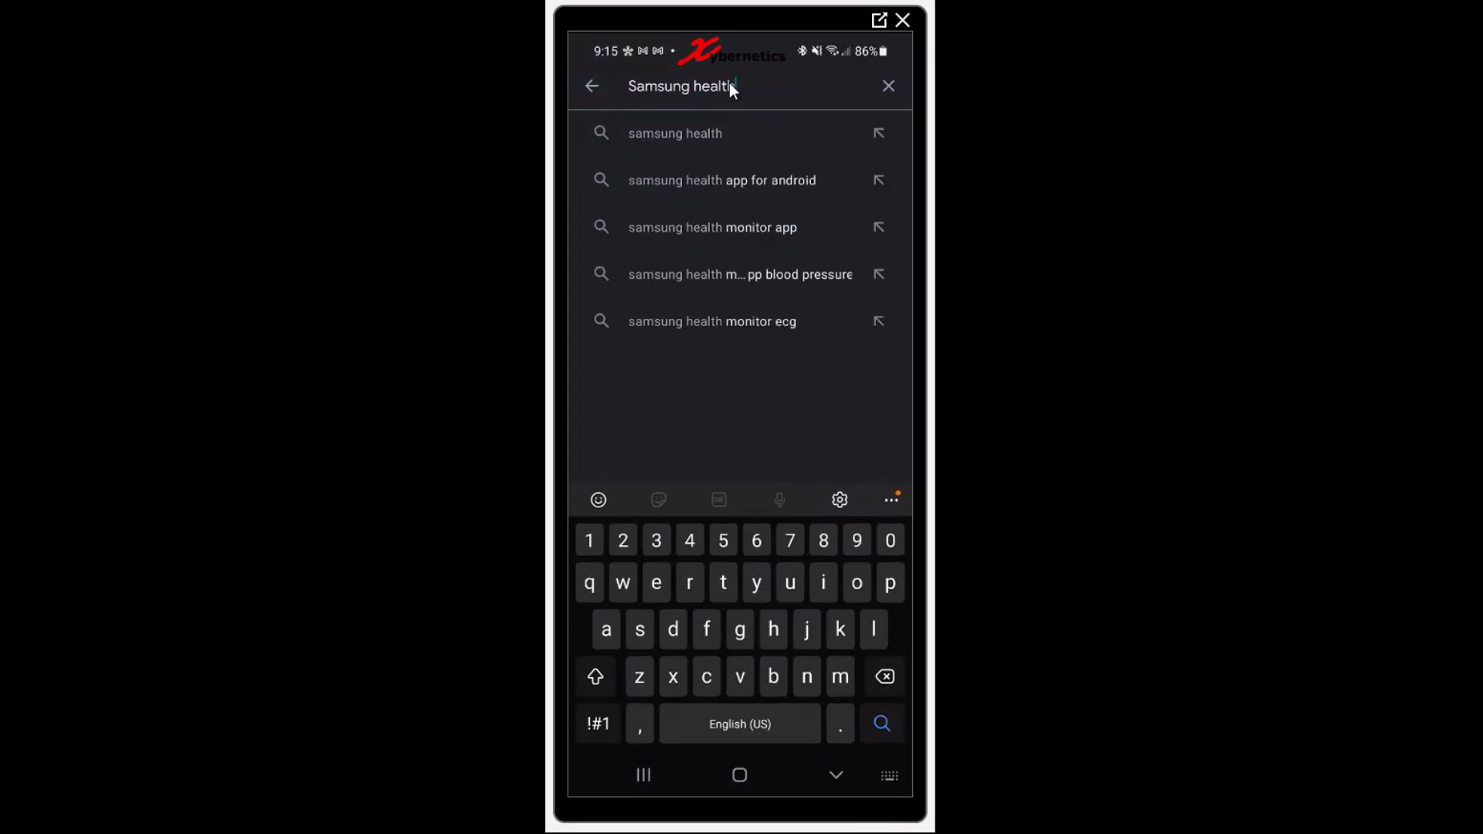
key("Return")
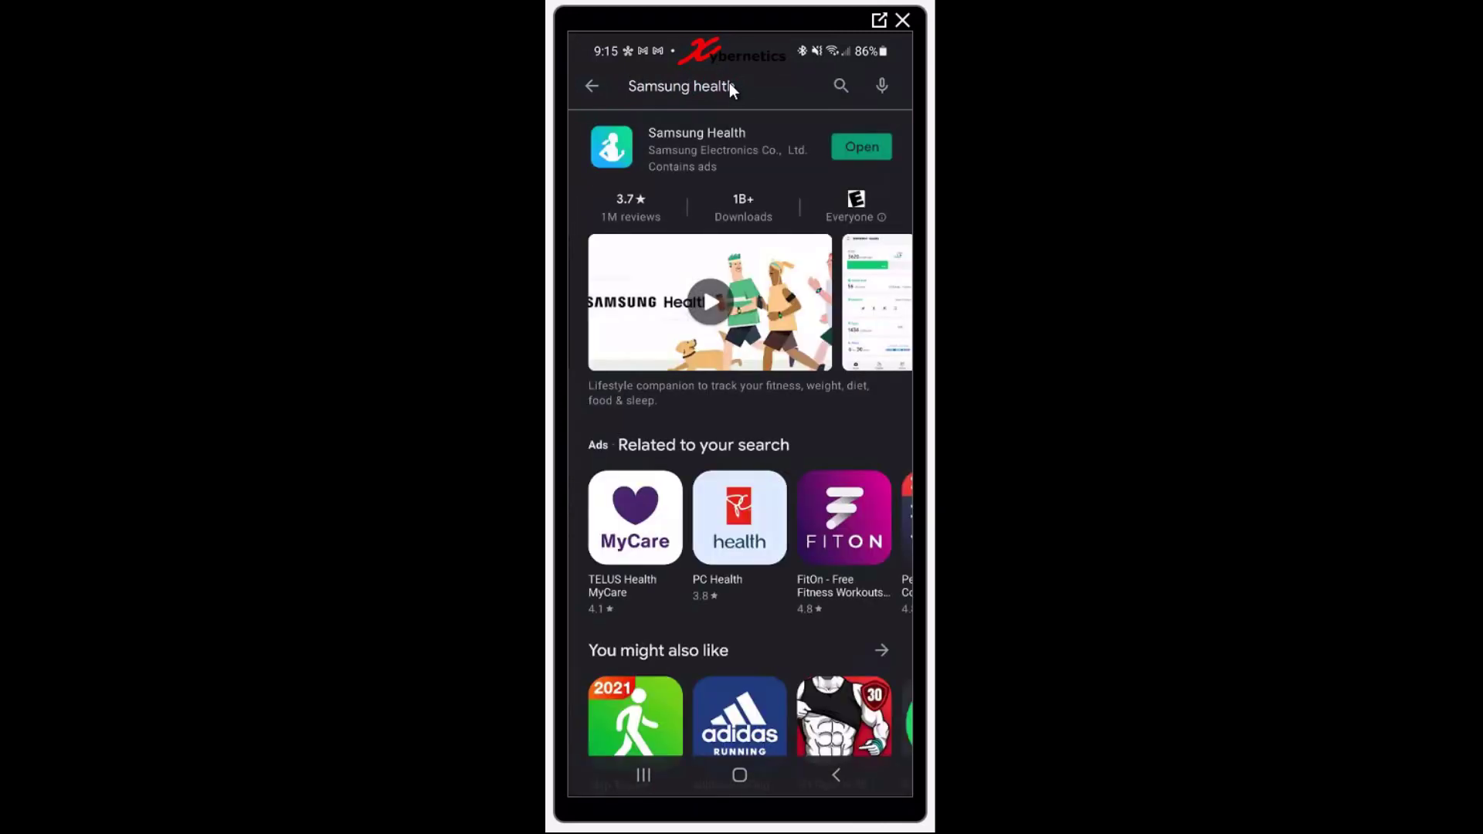
Step: Open Samsung Health, agree to privacy, allow phone calls, and start auto sync over Wi-Fi or mobile data
left_click(875, 155)
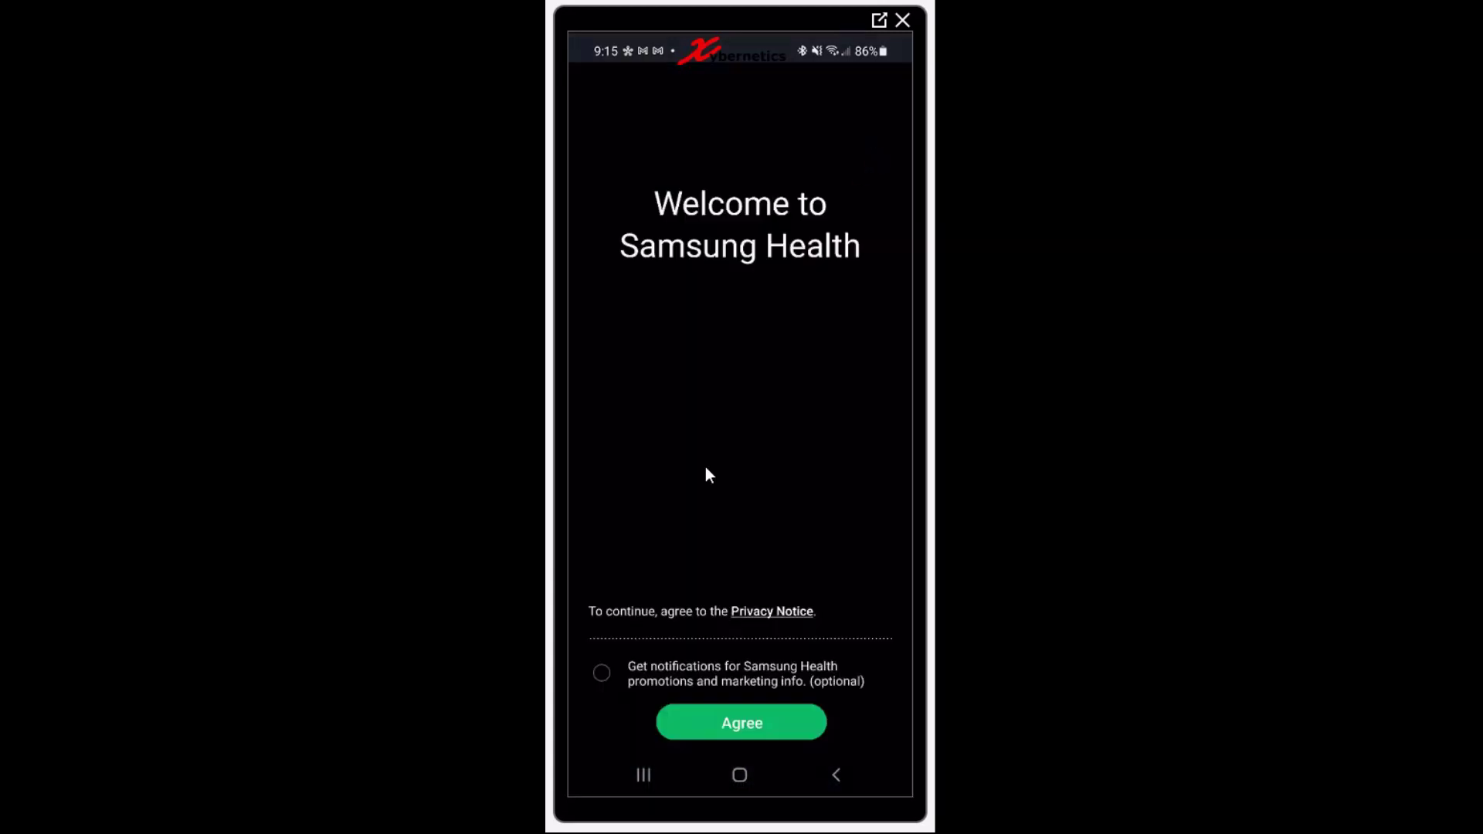
left_click(756, 731)
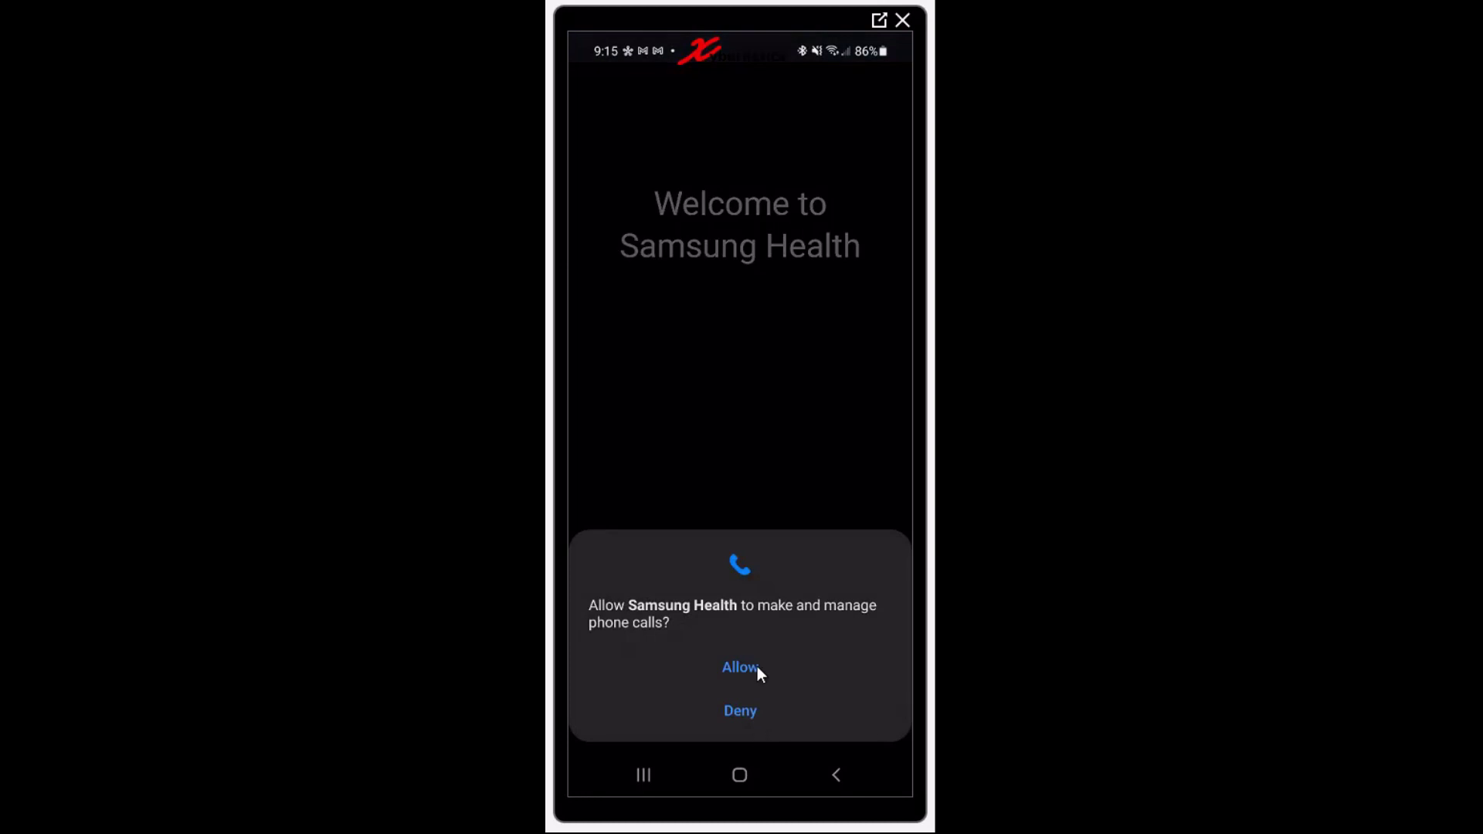
left_click(757, 669)
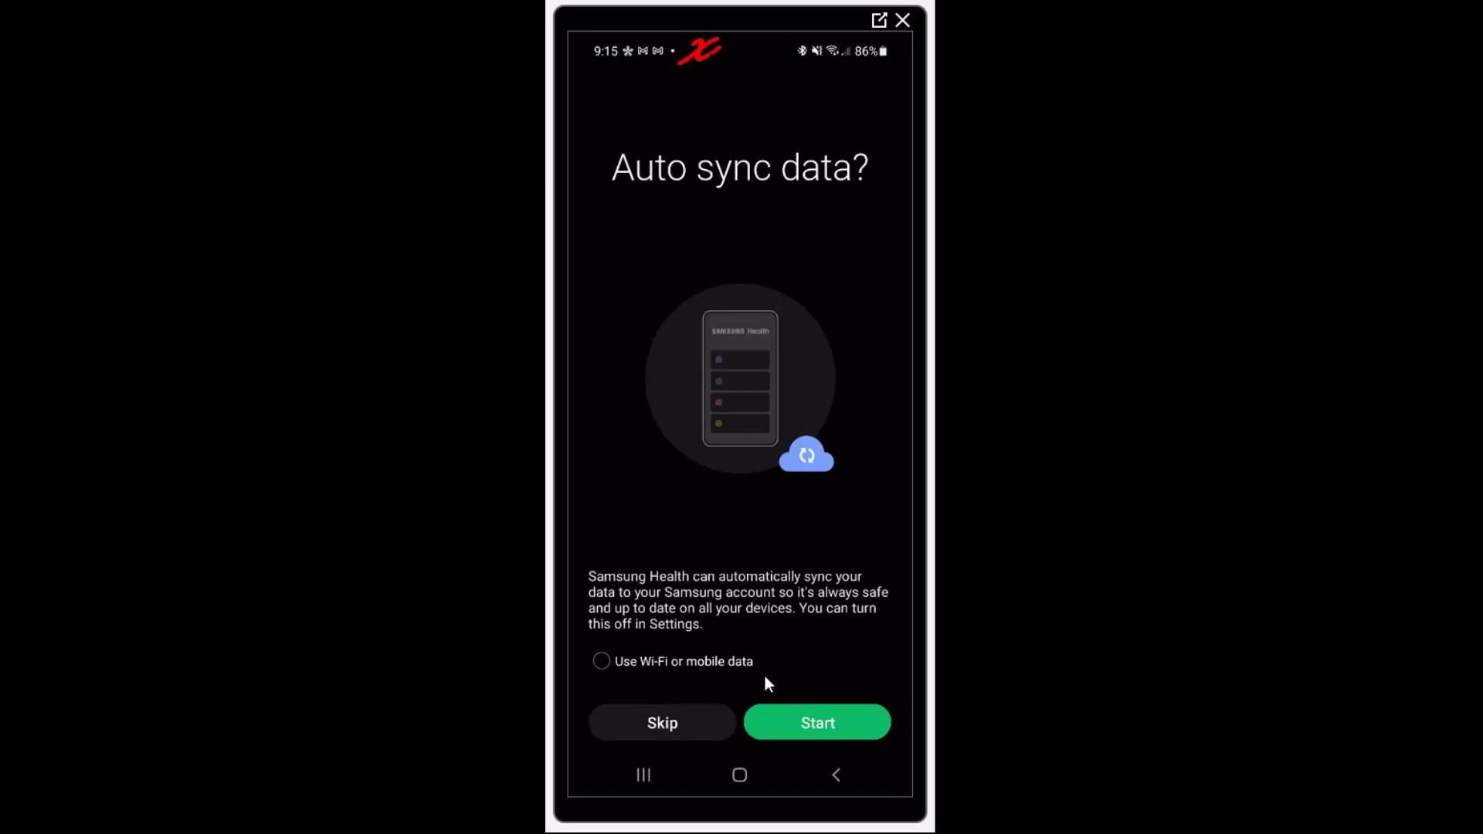
left_click(708, 664)
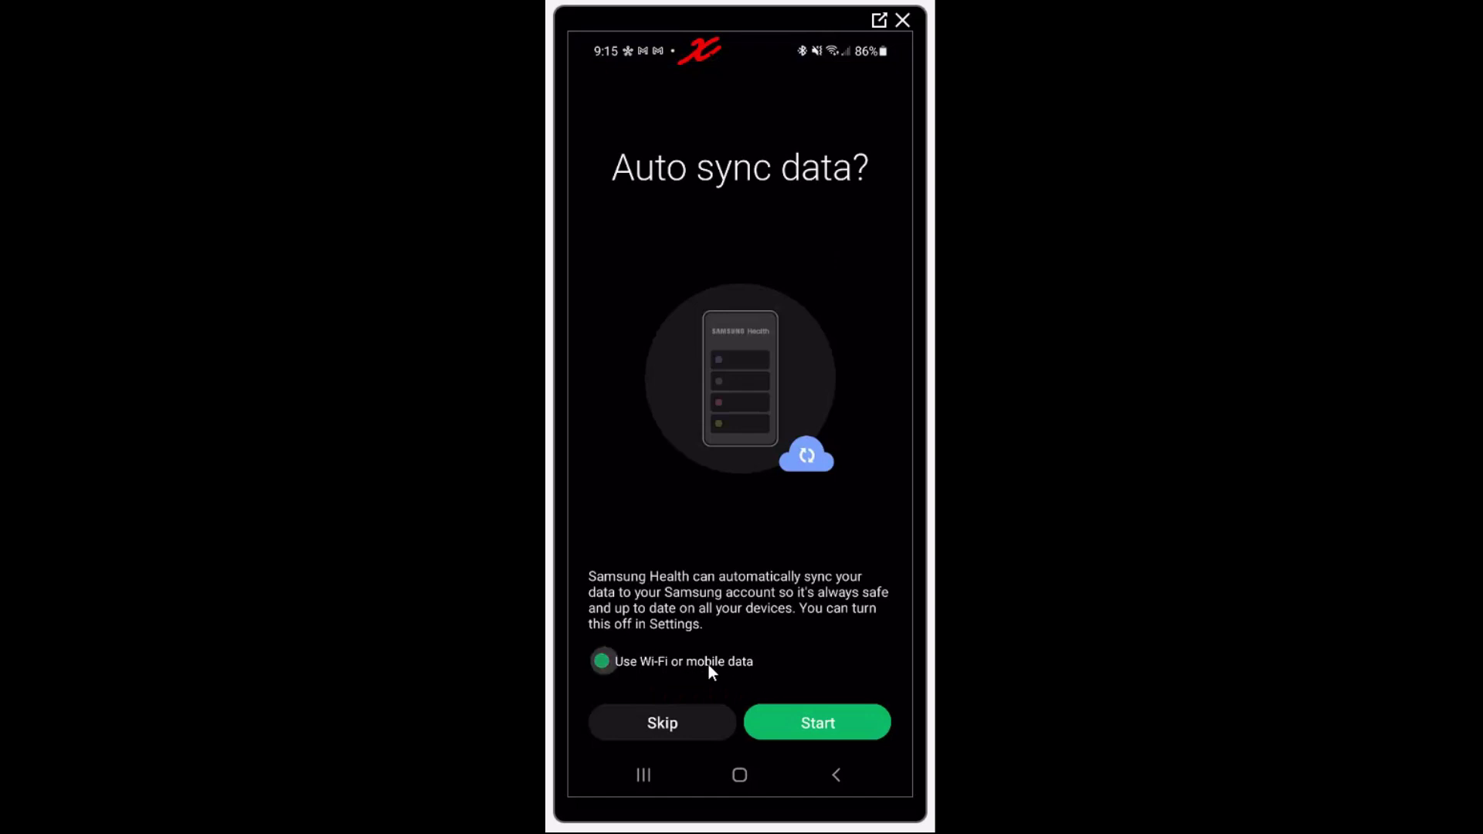
left_click(805, 723)
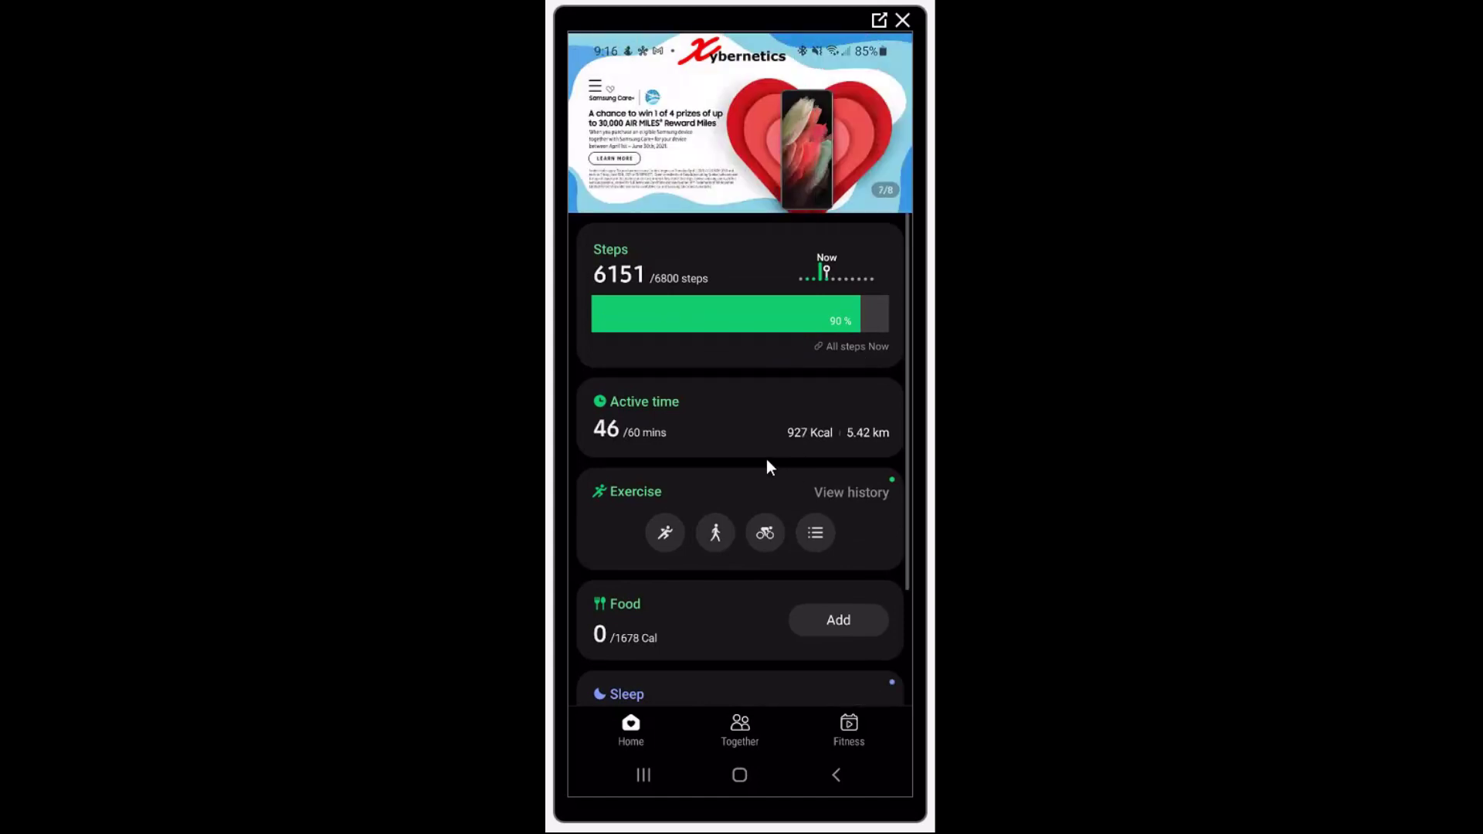
Step: Scroll the Samsung Health dashboard and open the detailed Steps history
left_click_drag(767, 458, 771, 192)
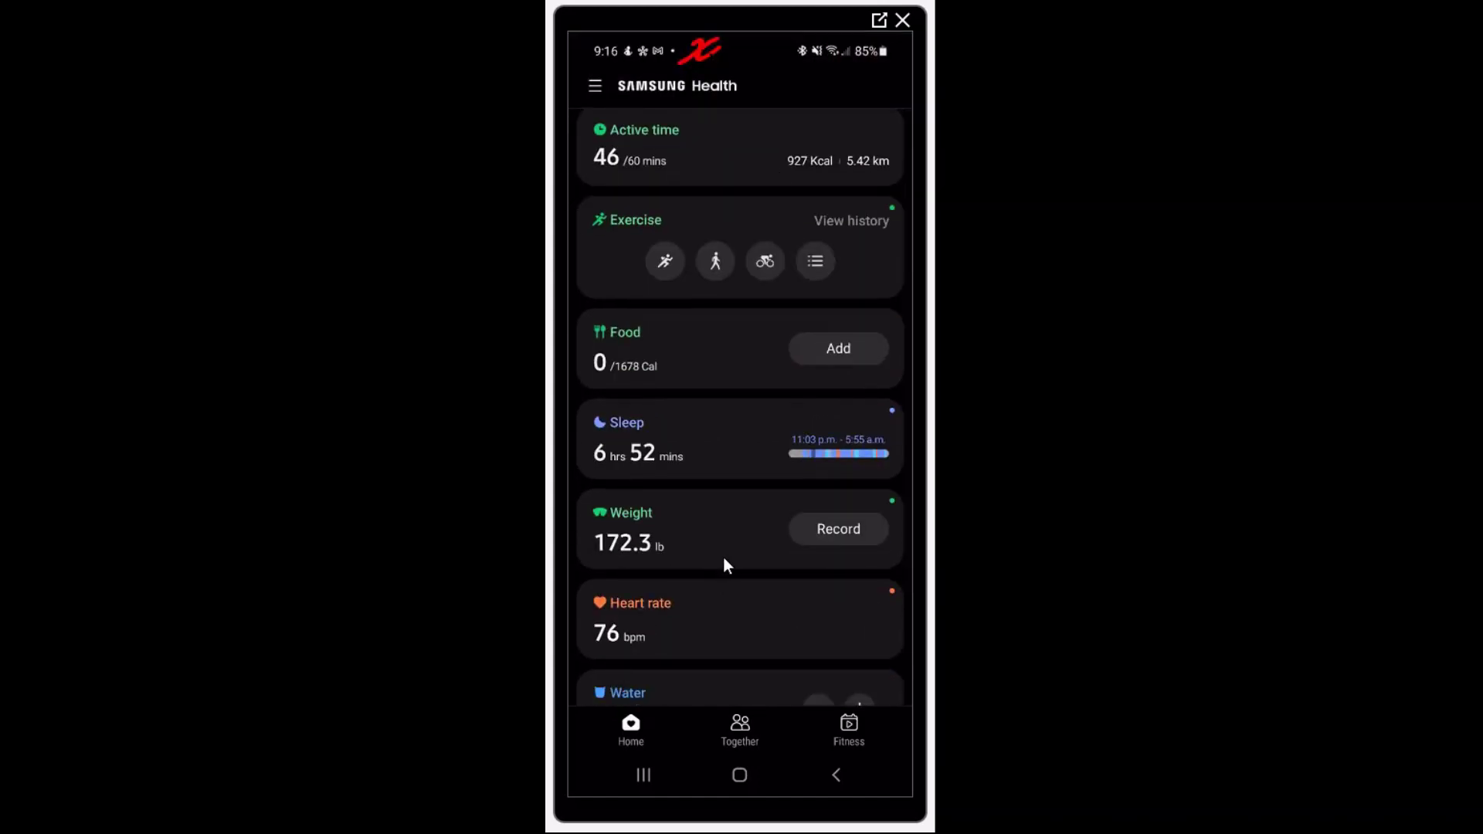
left_click_drag(723, 556, 747, 280)
left_click_drag(747, 366, 728, 656)
left_click(837, 346)
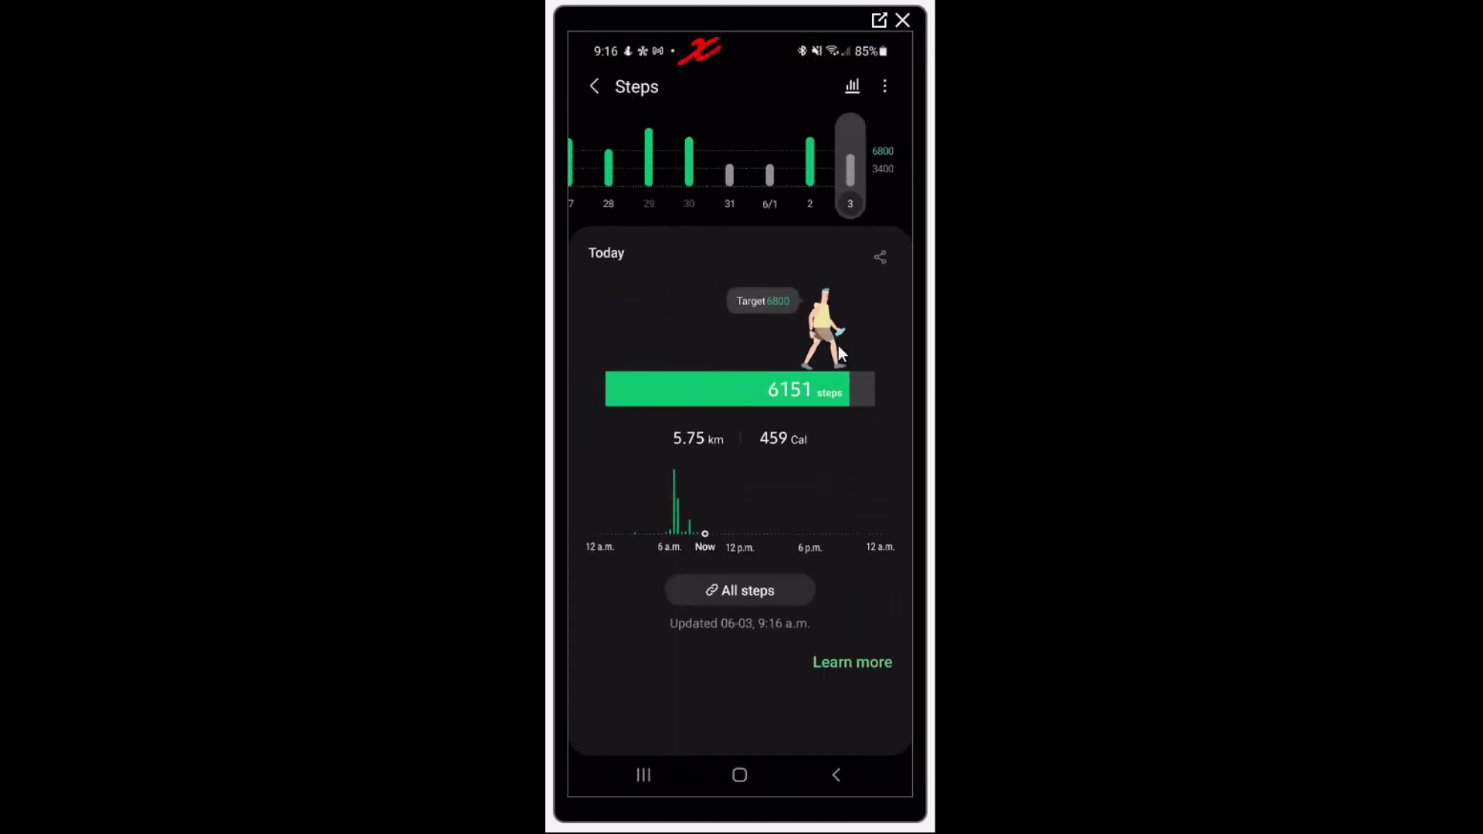
Step: Review daily steps from June 2 back to May 28 (7078 steps), then return home
left_click(810, 173)
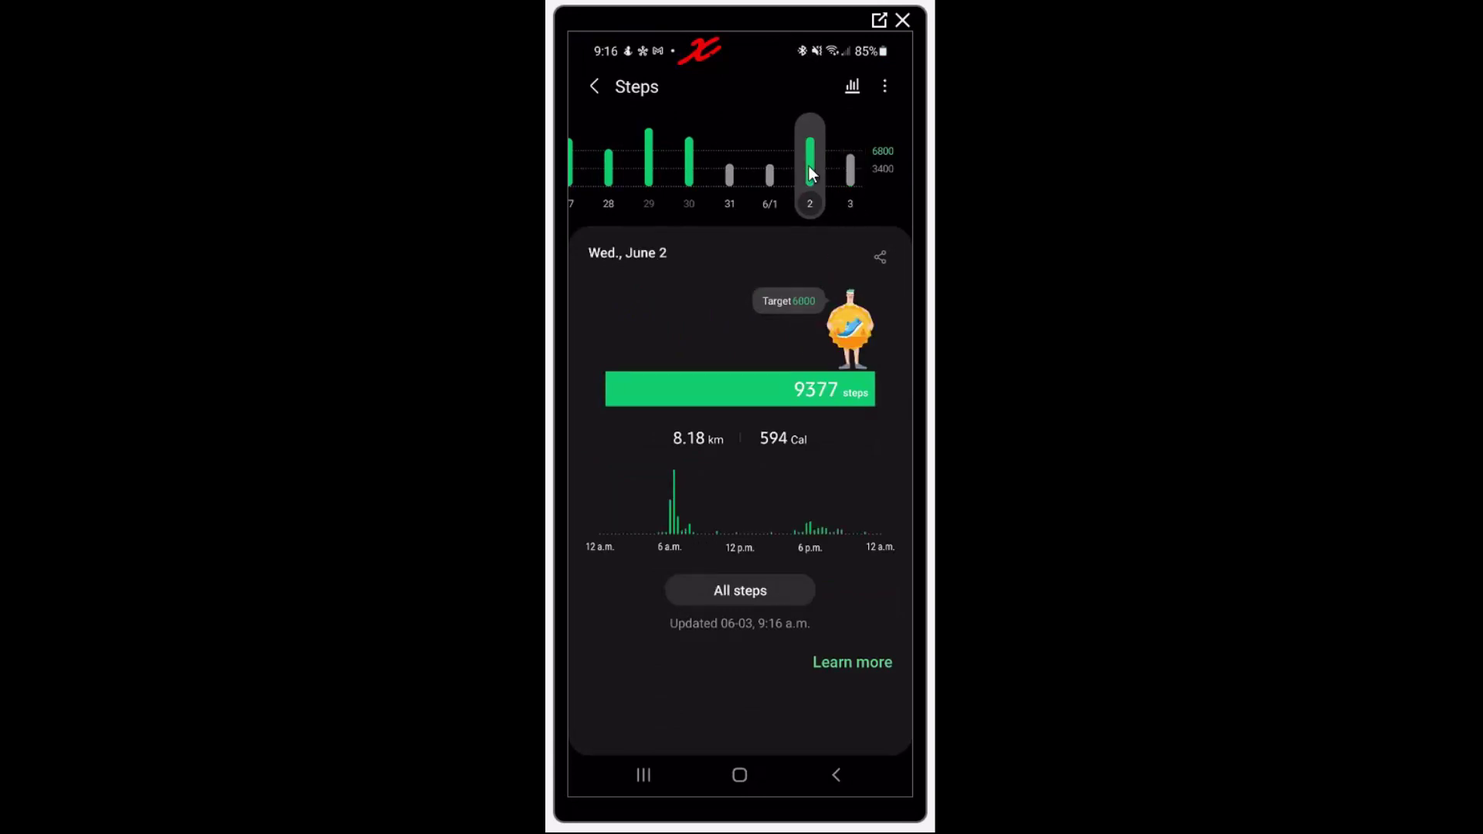
left_click(771, 179)
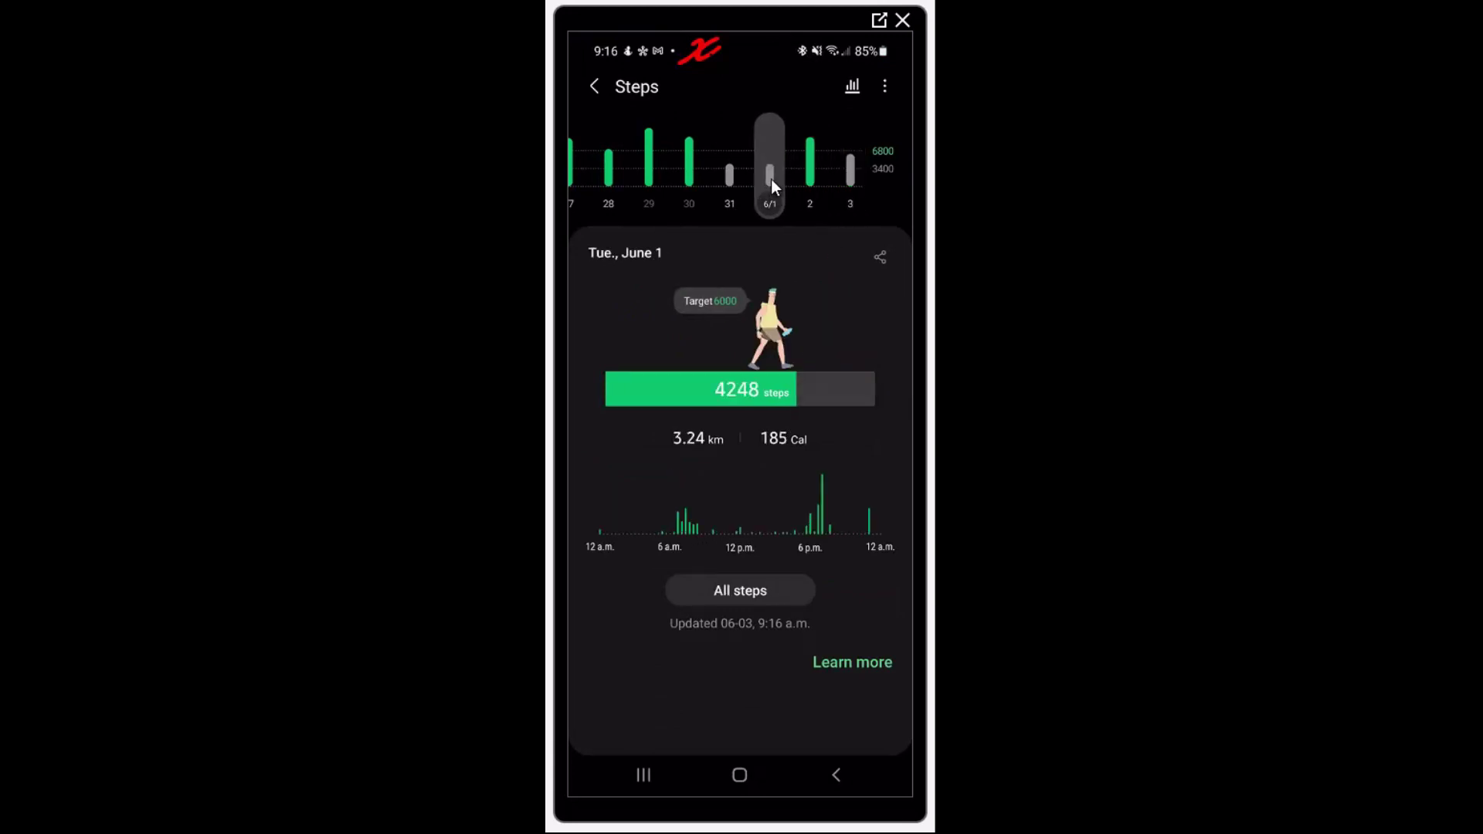
left_click(729, 172)
left_click(692, 163)
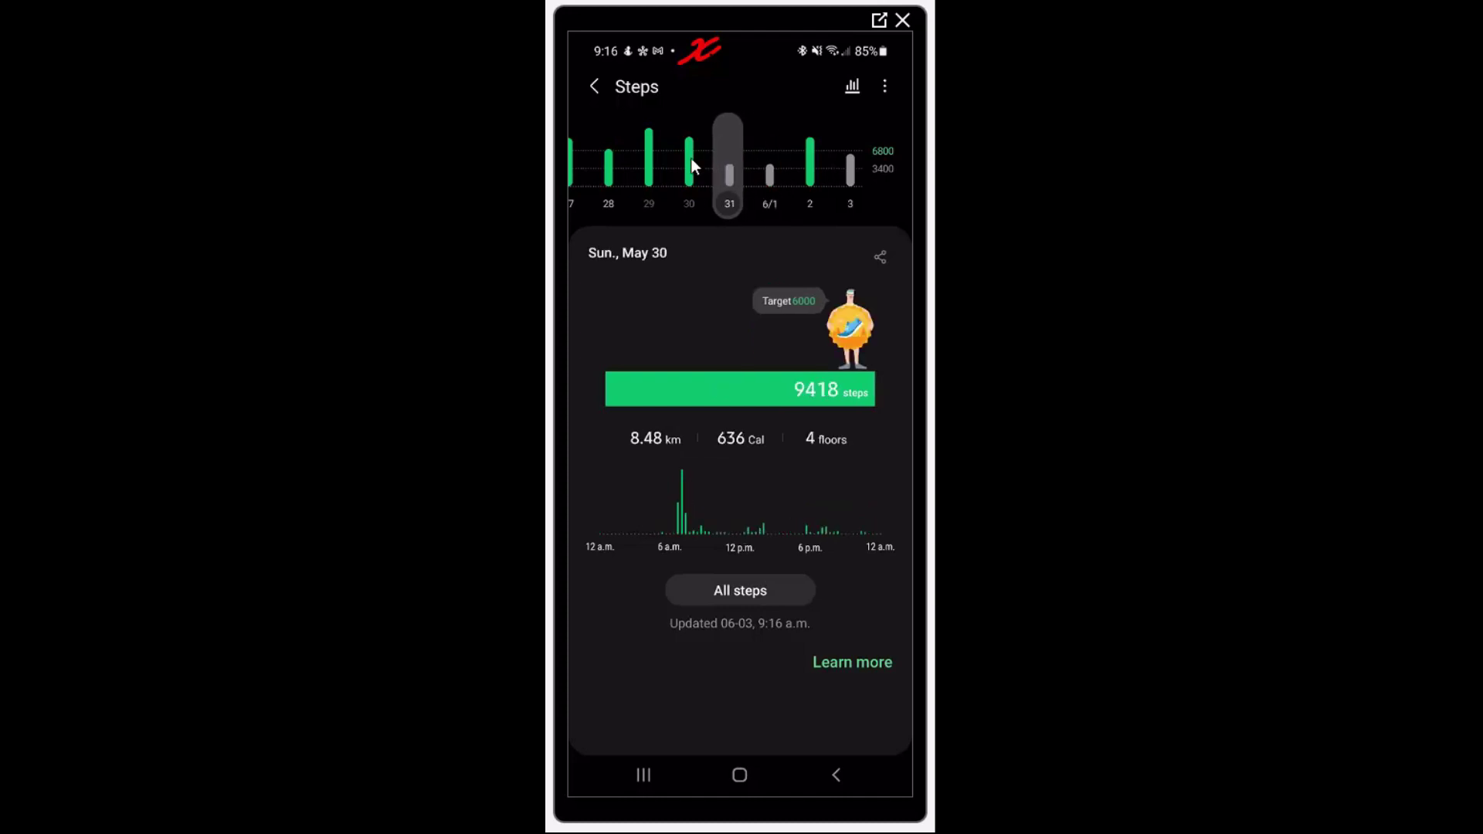
left_click(654, 148)
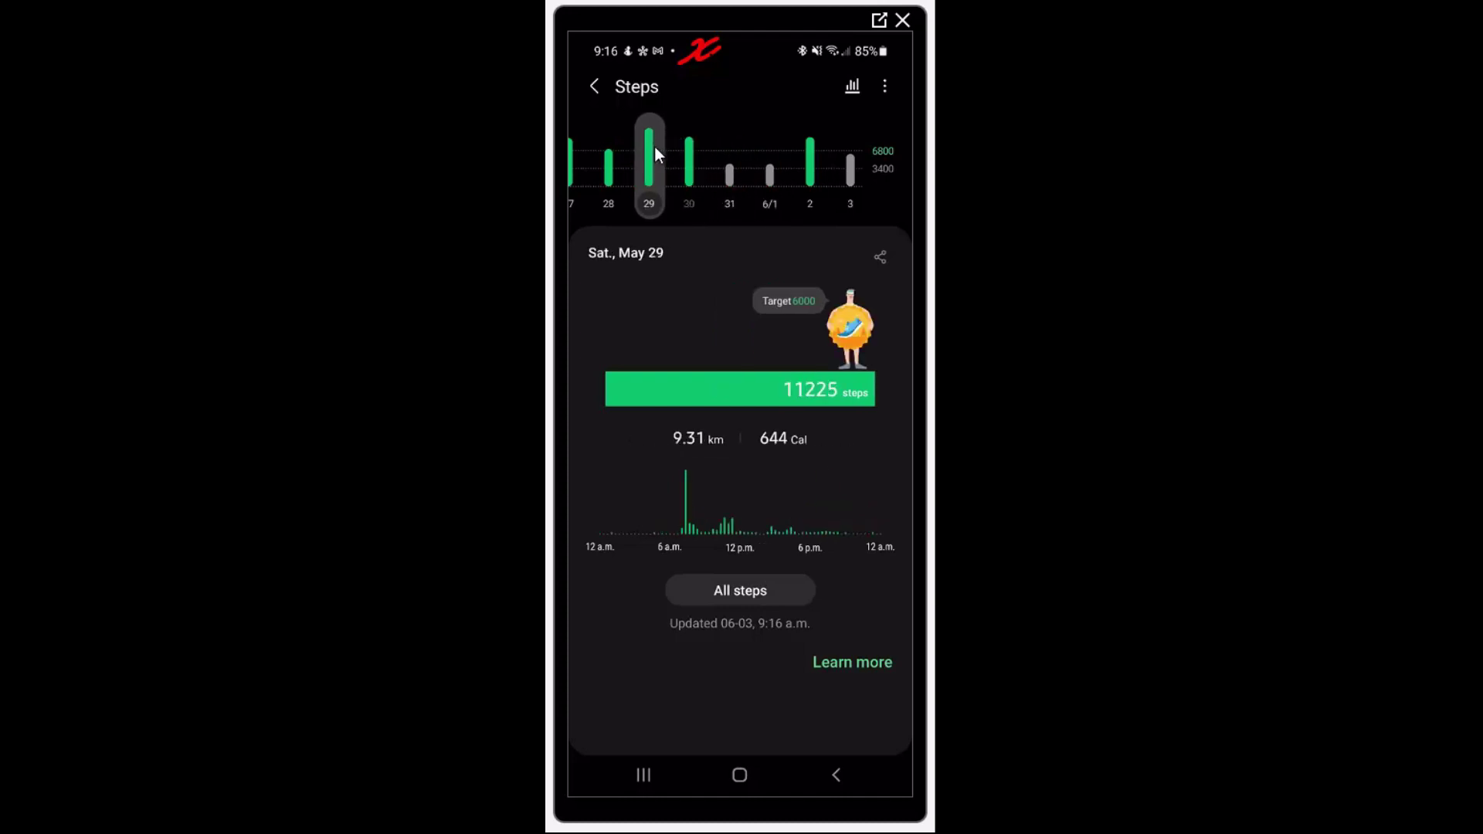
left_click(610, 177)
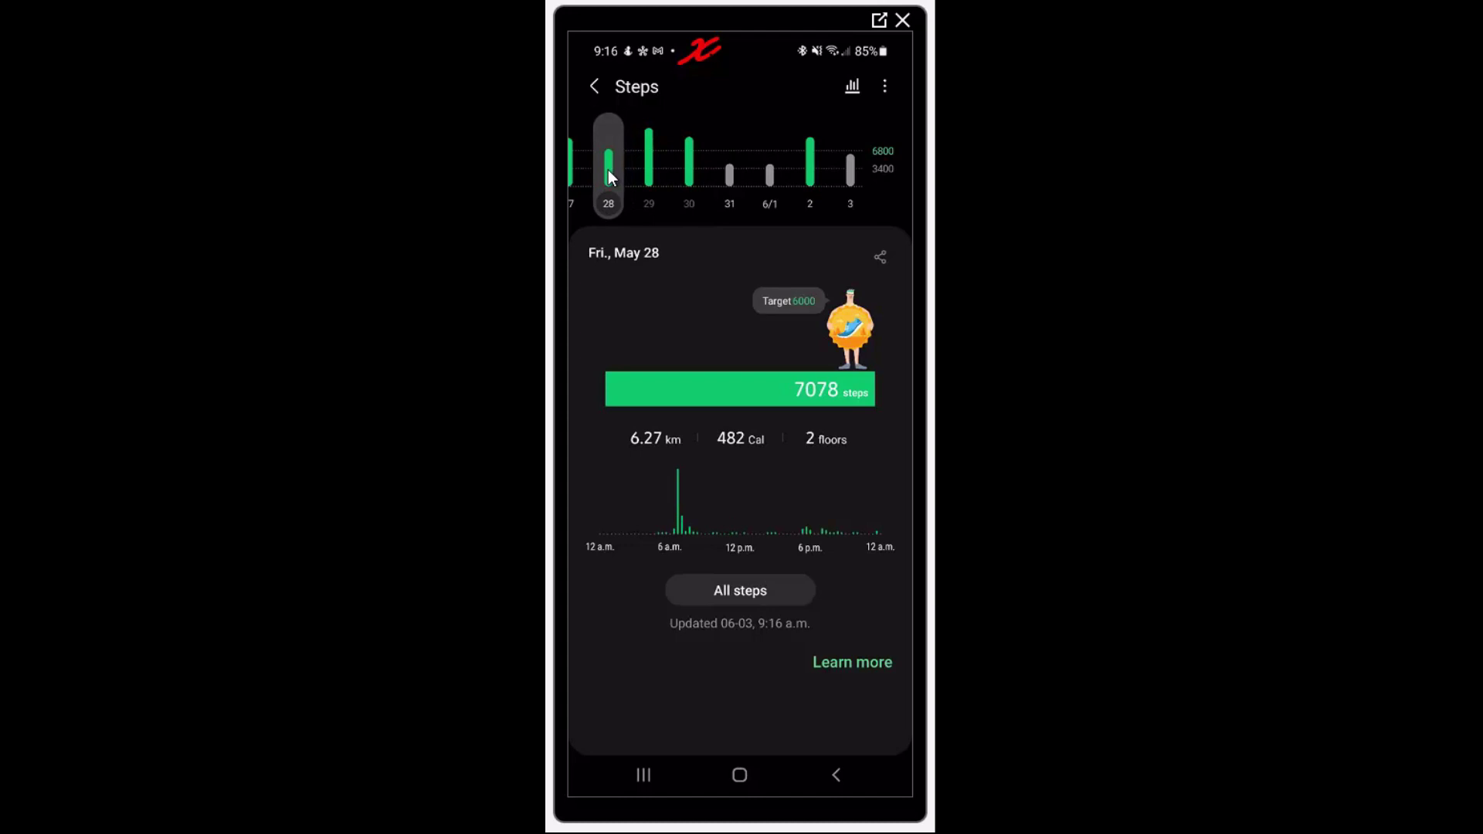
left_click(731, 776)
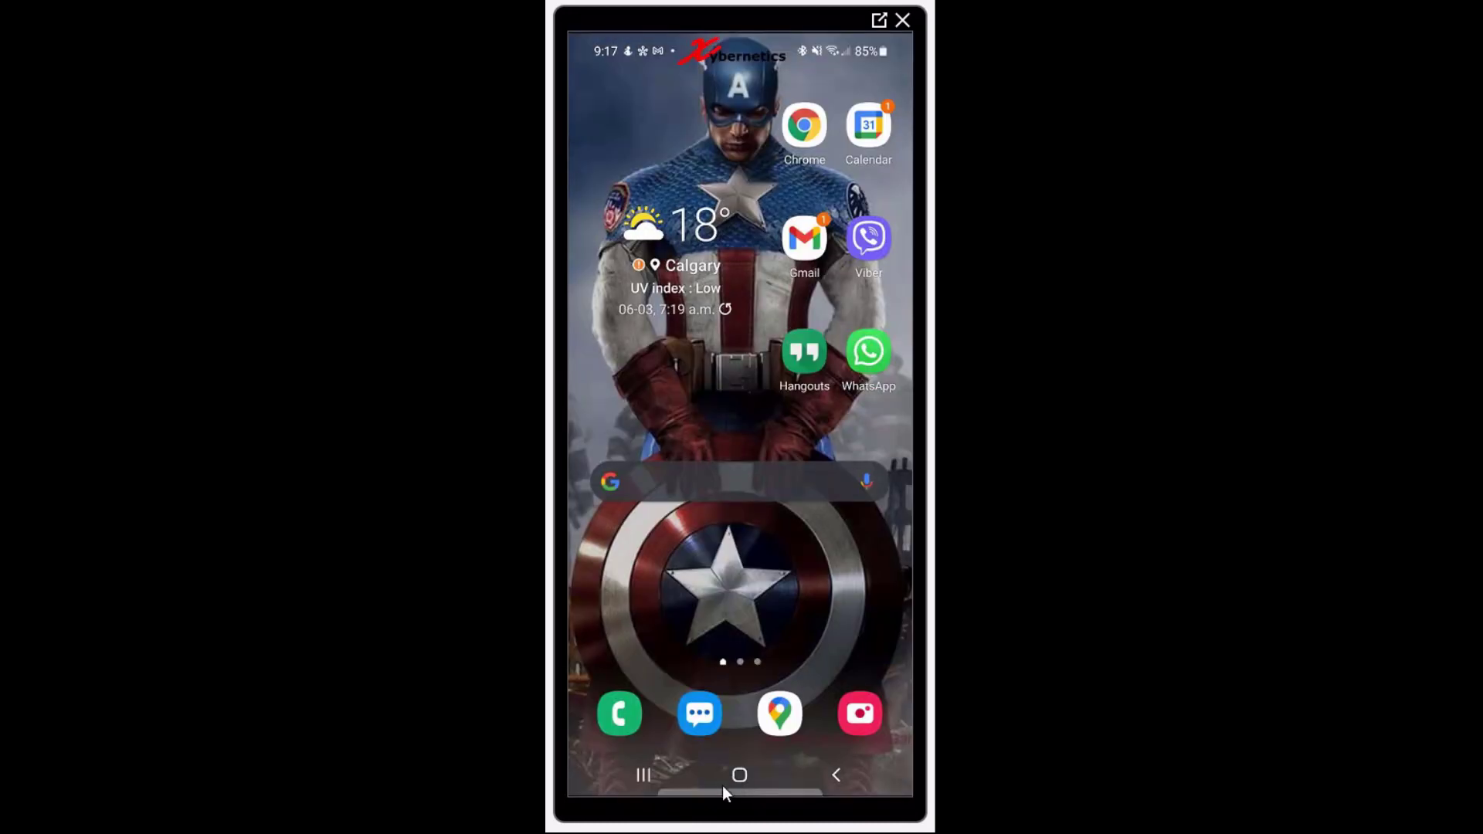
Step: Reopen Google Fit to confirm it still shows only 17 steps today, then return home
left_click_drag(718, 649, 703, 224)
right_click(703, 224)
left_click_drag(708, 149, 700, 114)
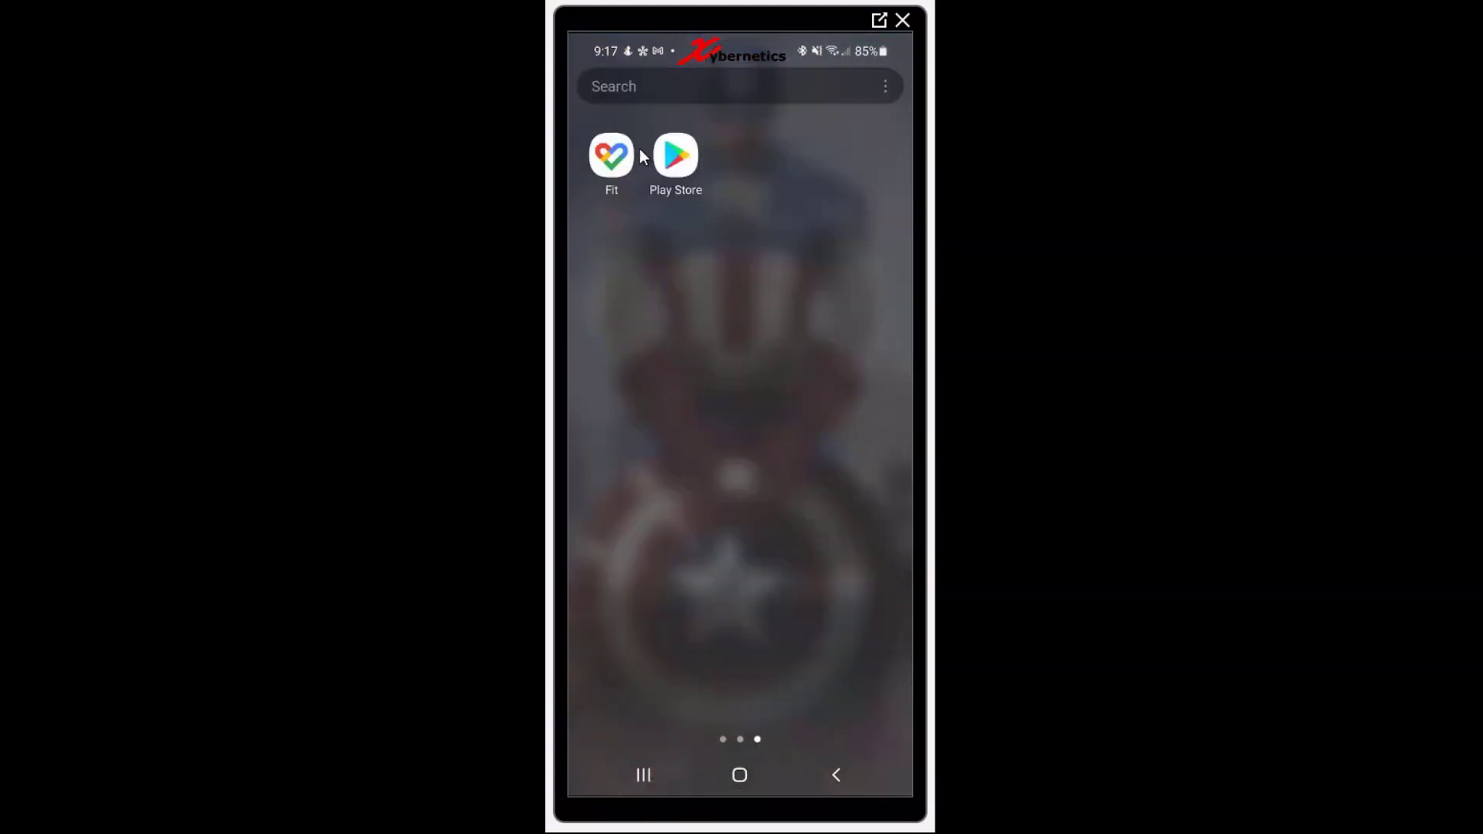
left_click(611, 157)
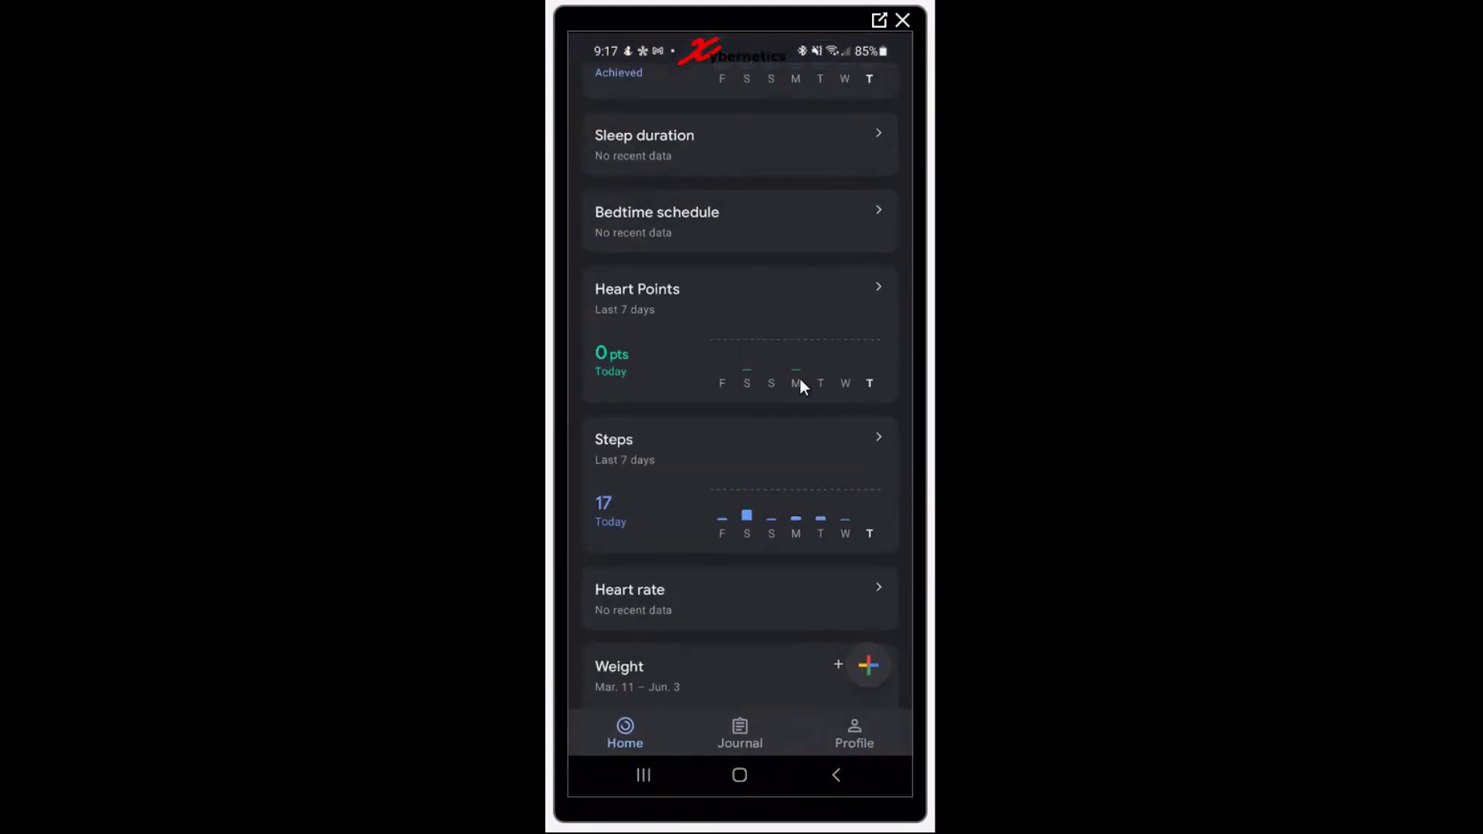
left_click(745, 771)
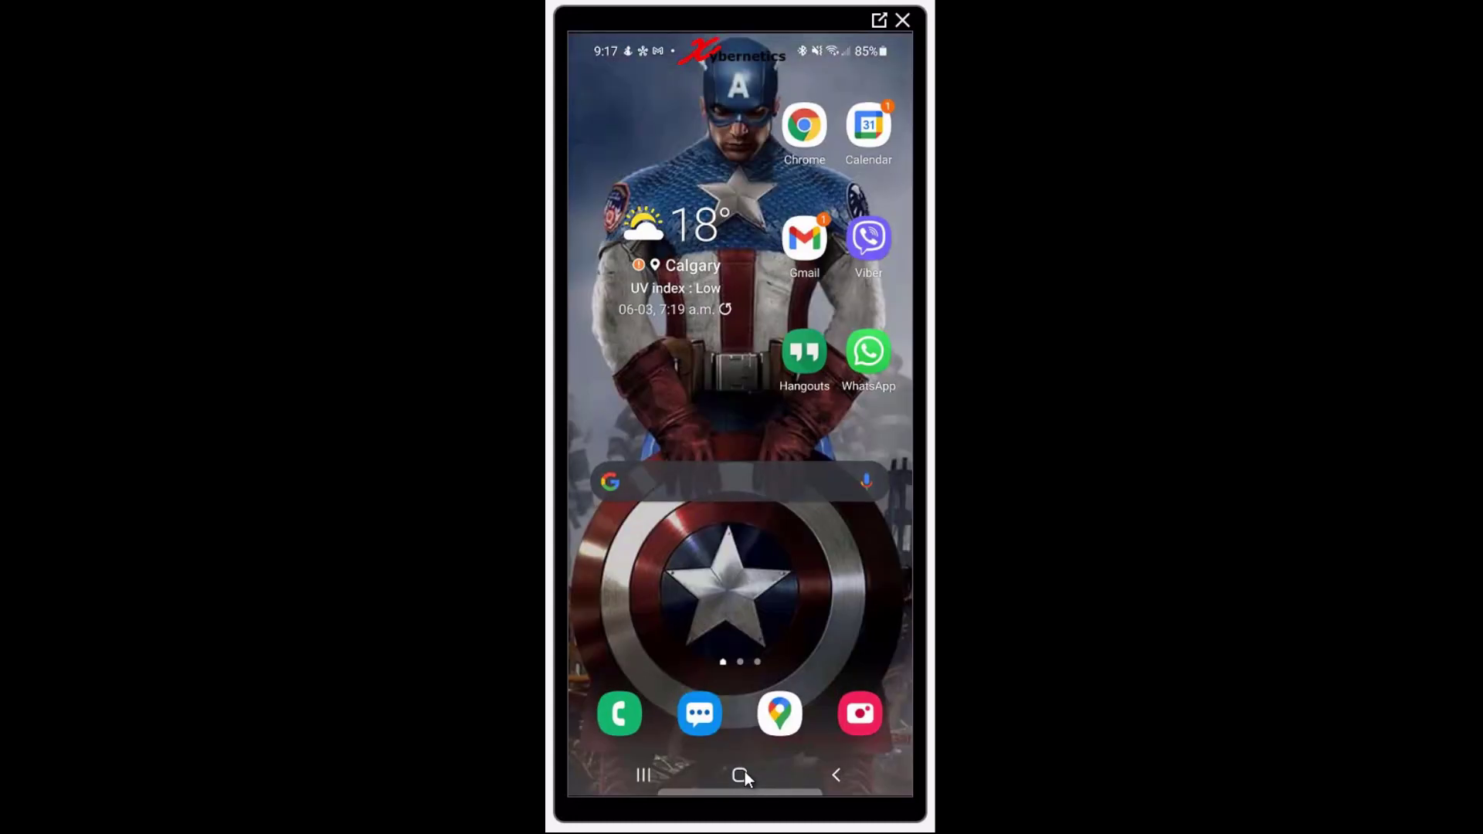
Step: Search the Play Store for 'health sync', install Health Sync and launch it
left_click_drag(761, 398, 761, 145)
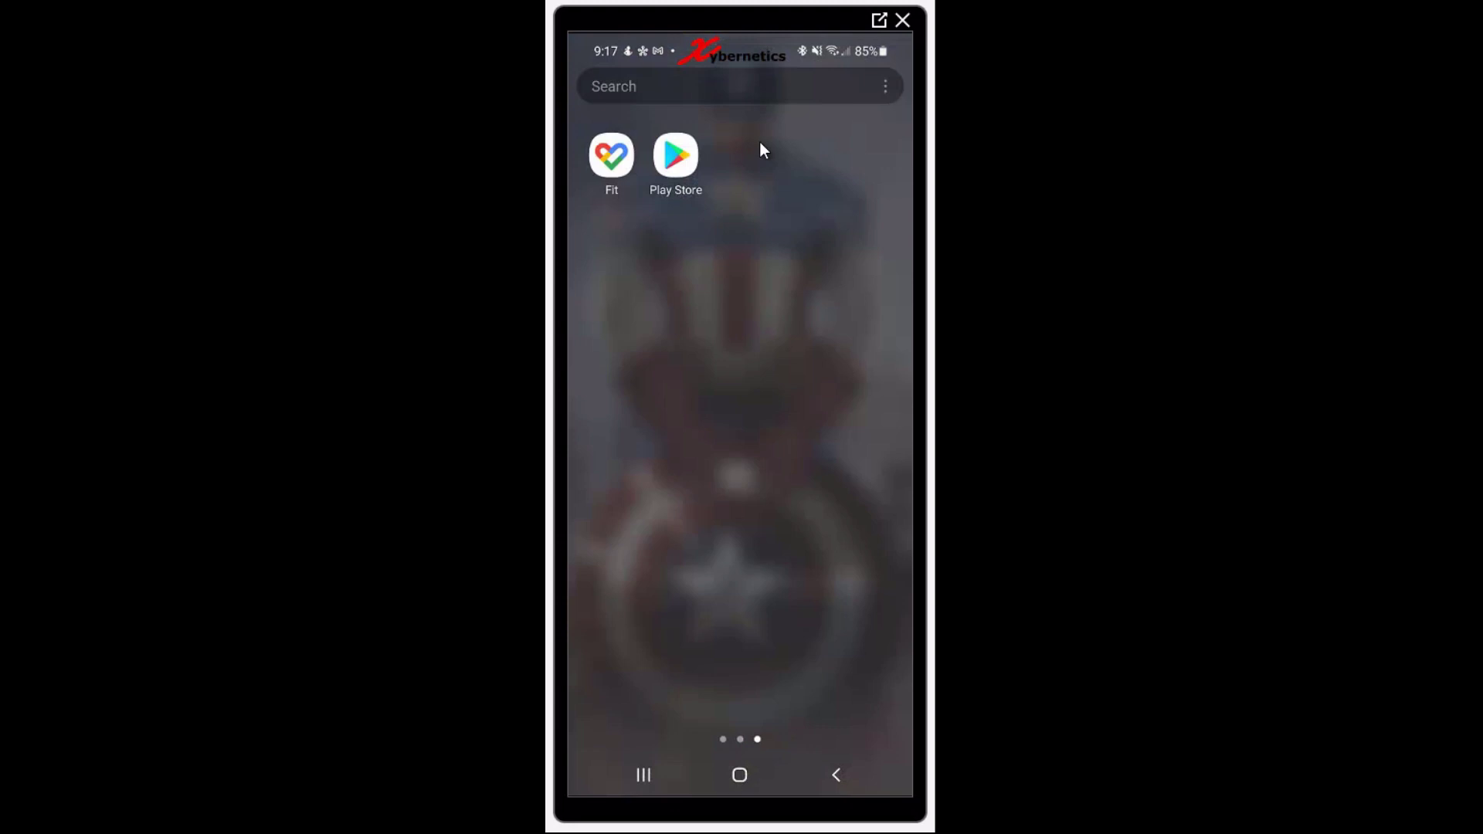
left_click(682, 160)
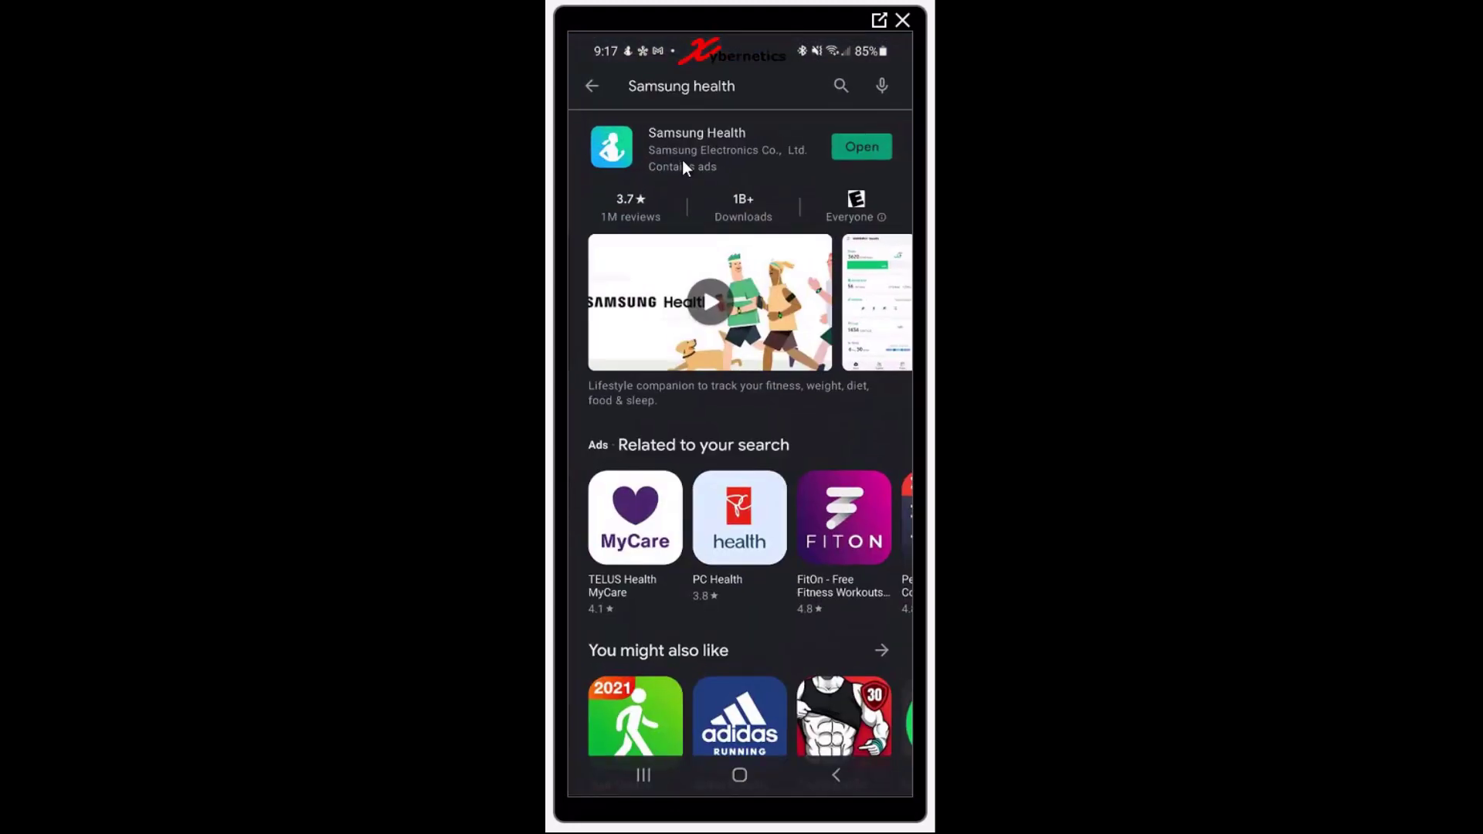
left_click(647, 87)
left_click(888, 89)
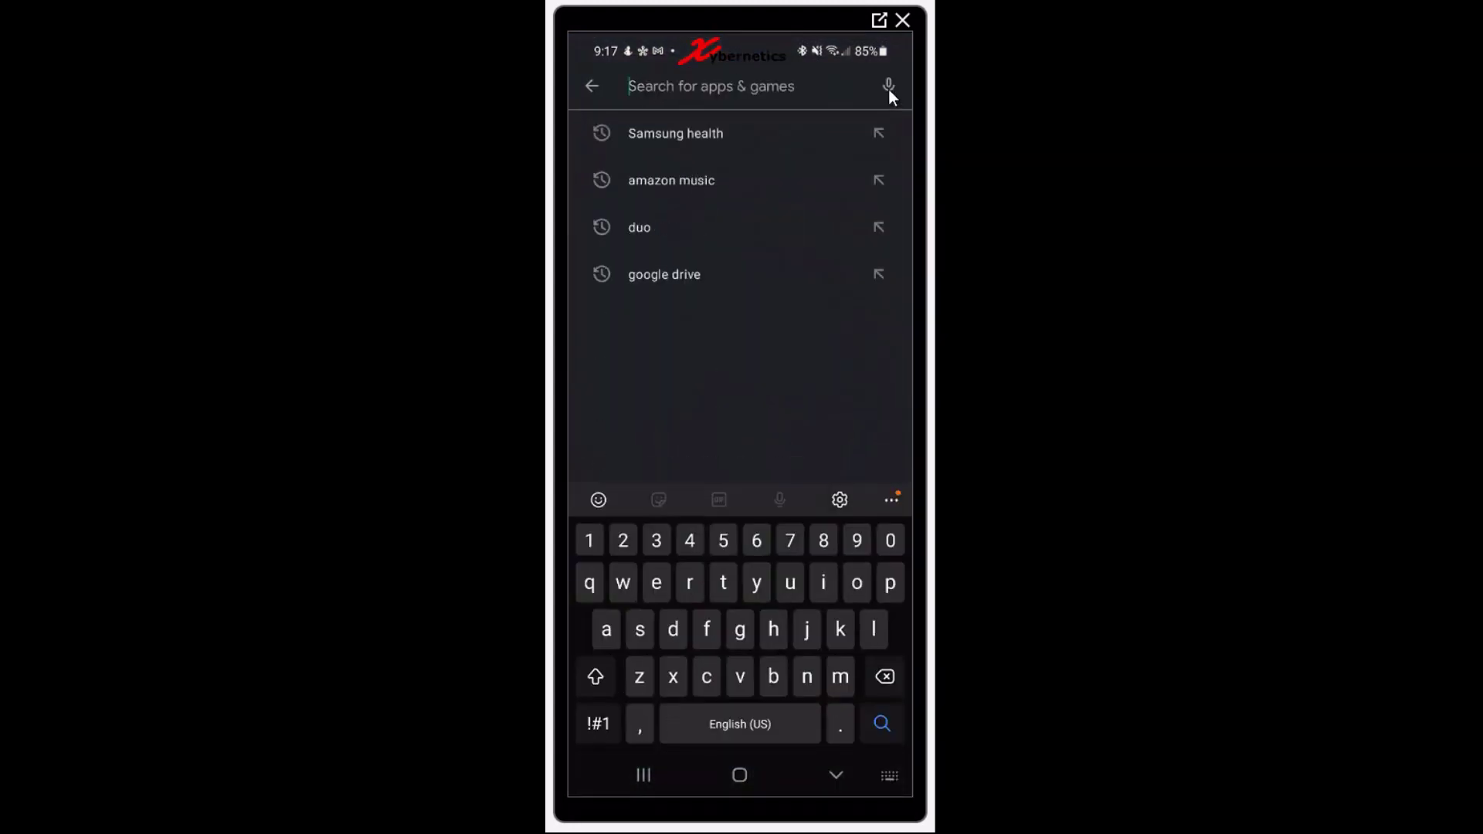
type("health")
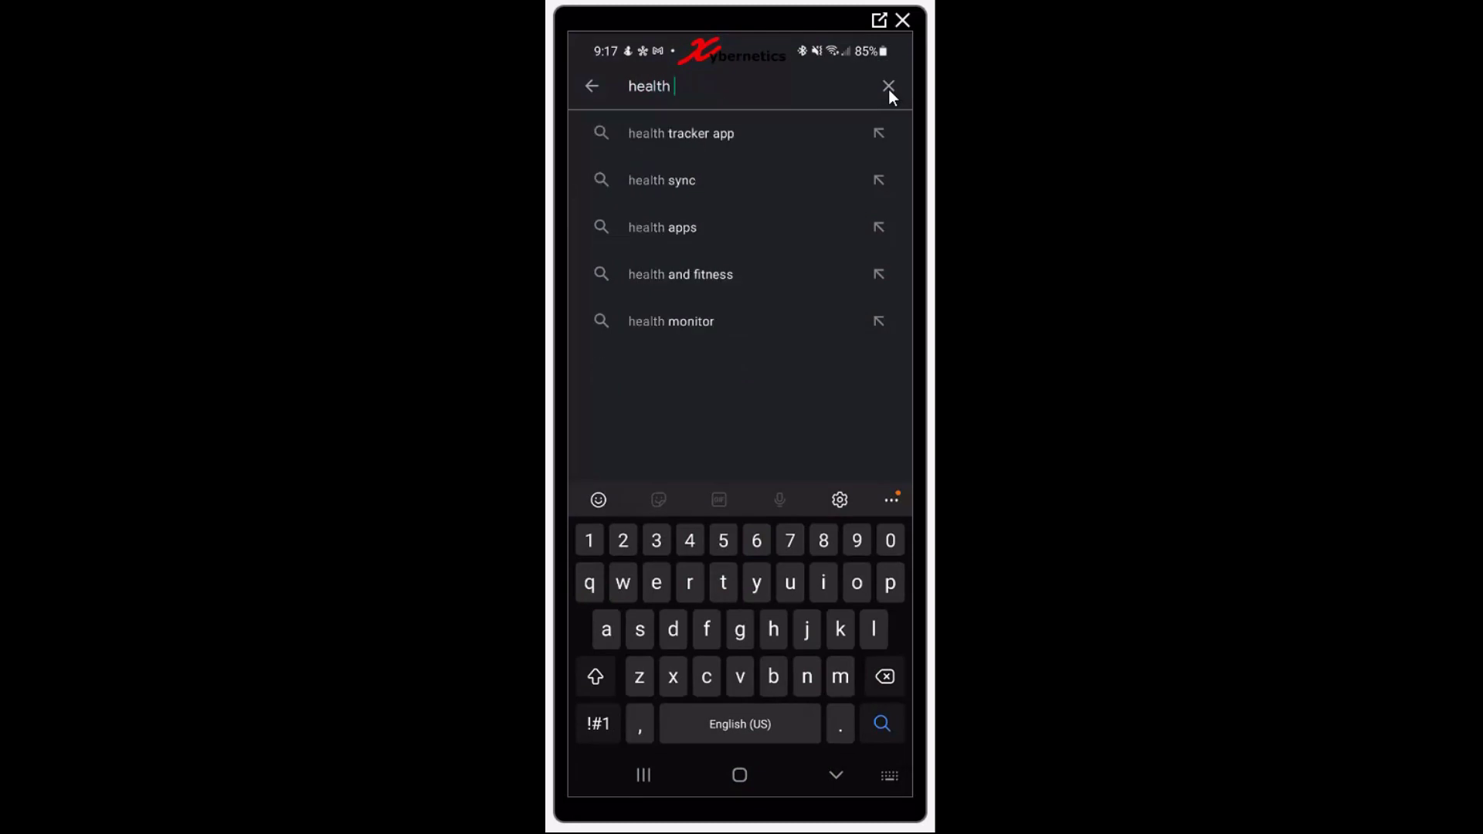
type(" sync")
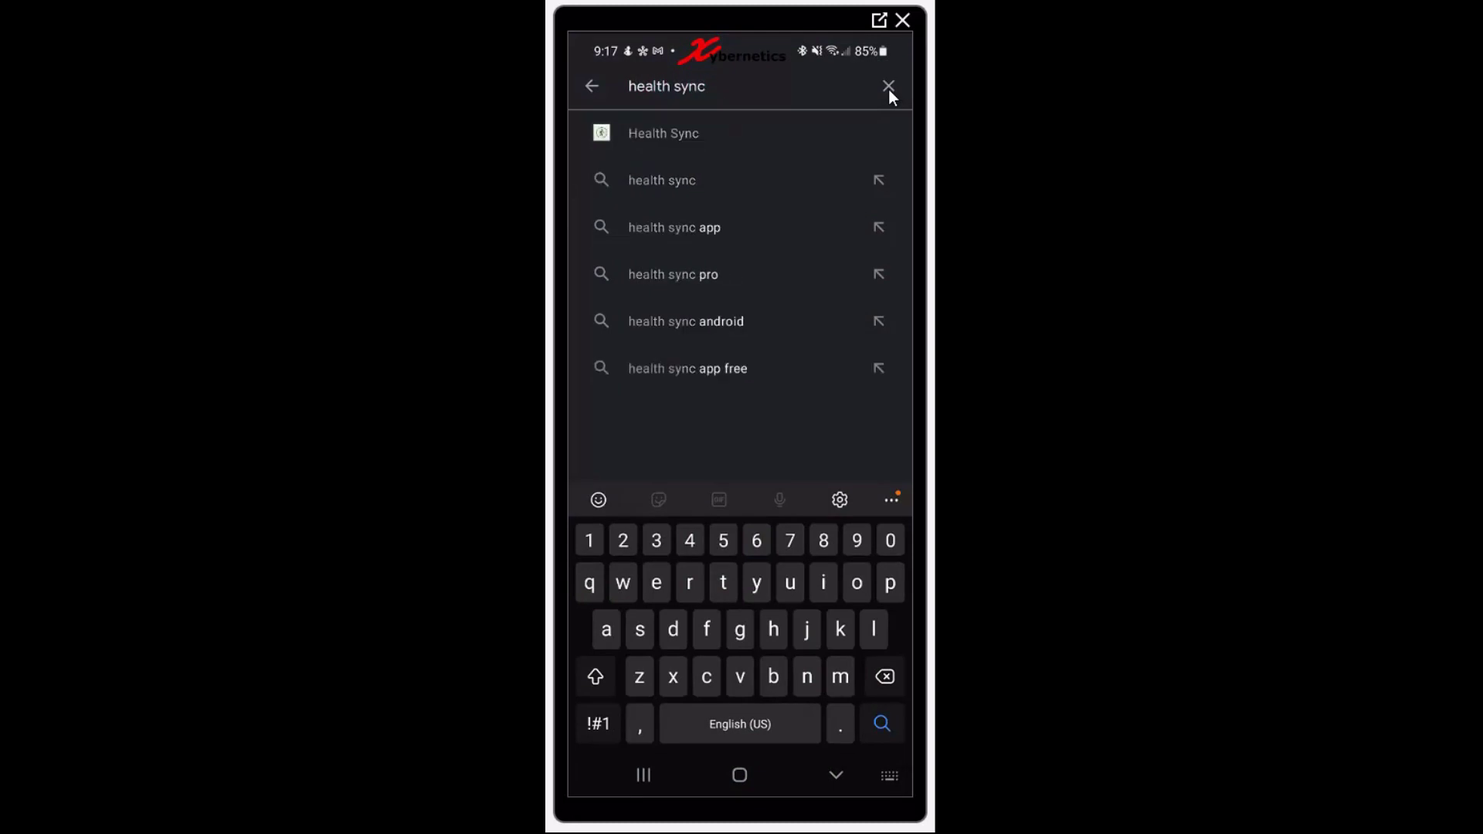
left_click(651, 137)
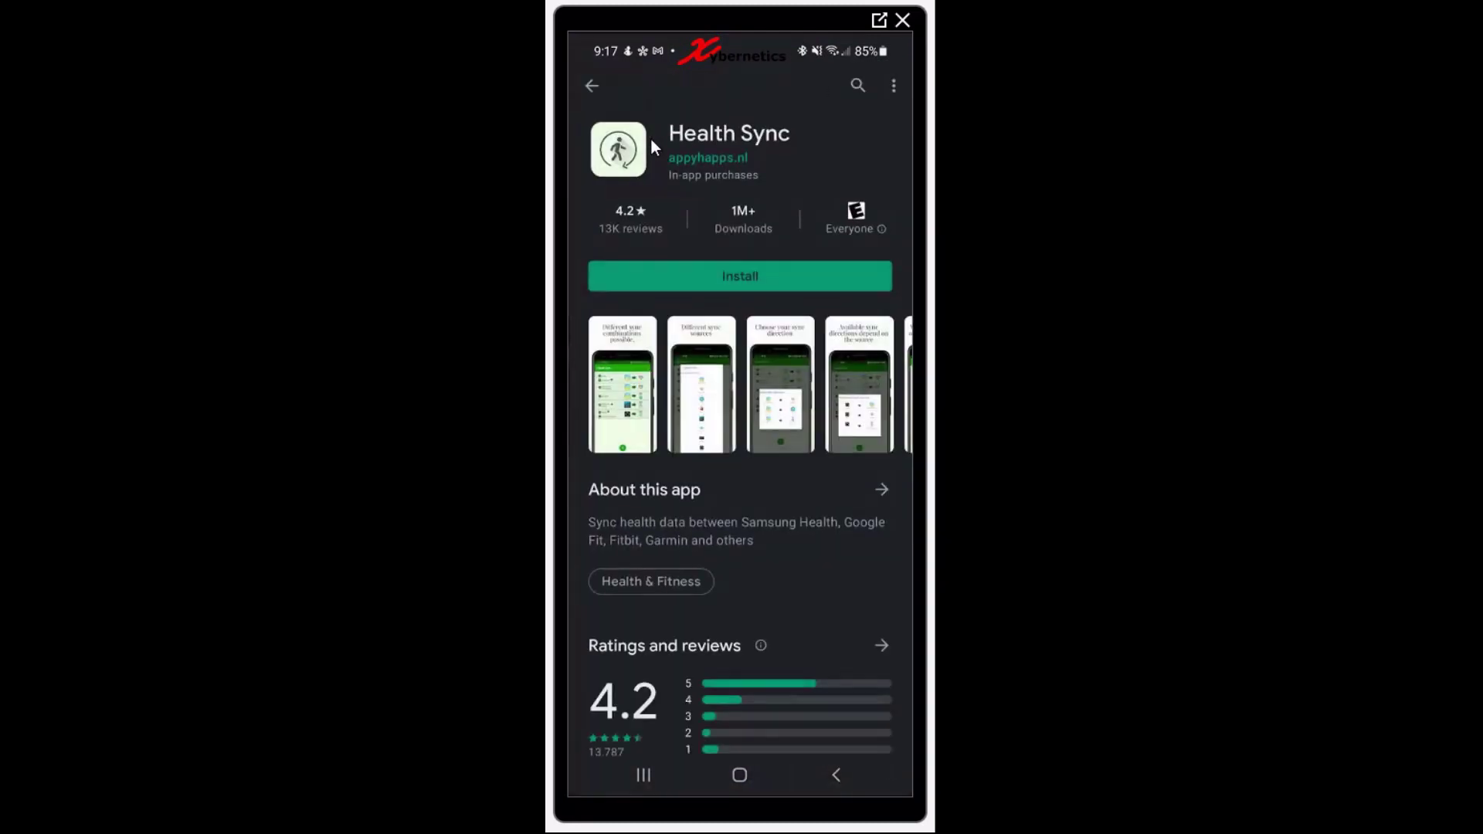
left_click(748, 280)
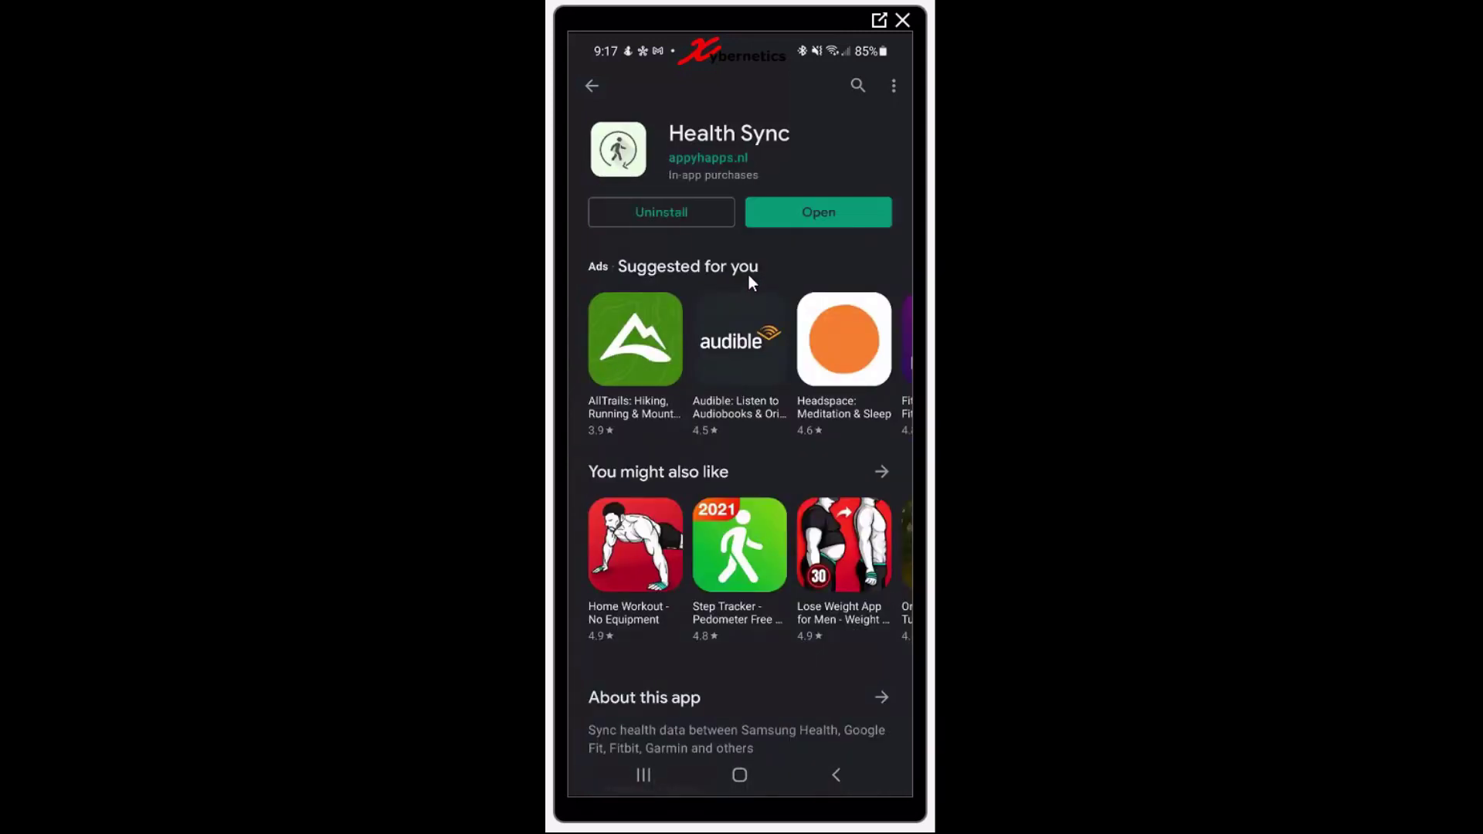
left_click(803, 213)
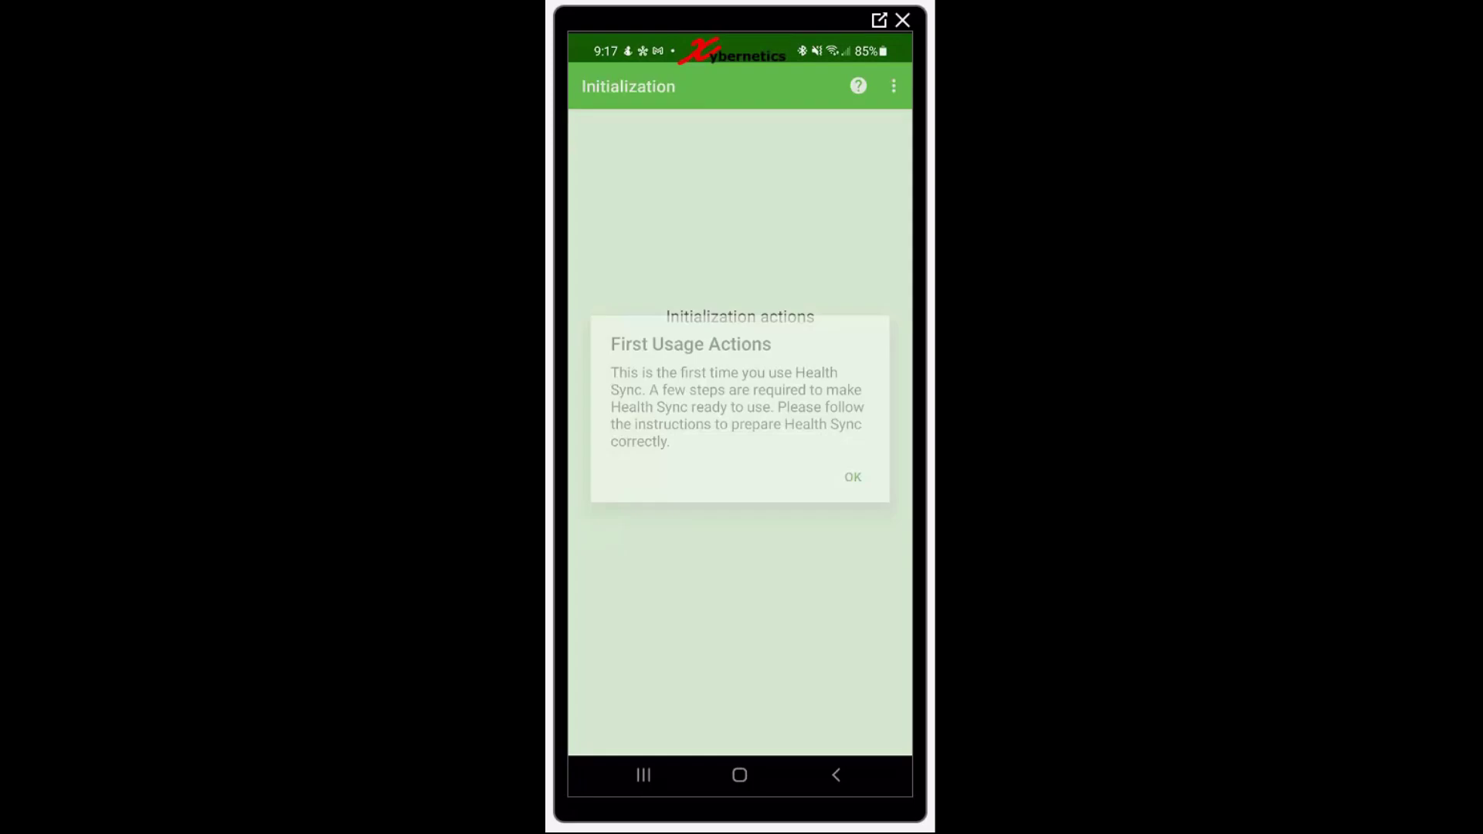
Step: Dismiss both intro notices, choose Samsung Health as source and Google Fit as destination
left_click(853, 479)
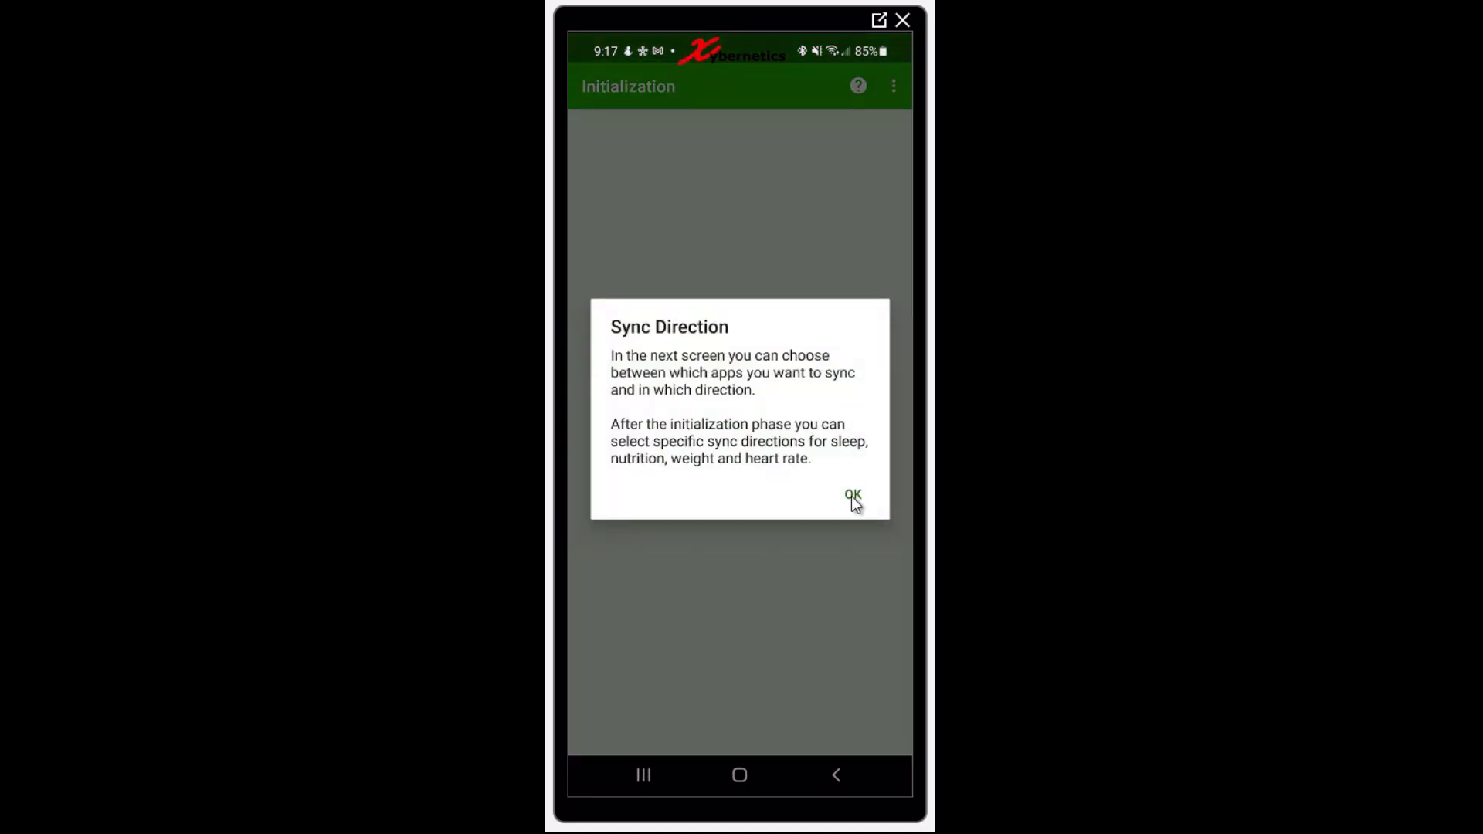
left_click(852, 495)
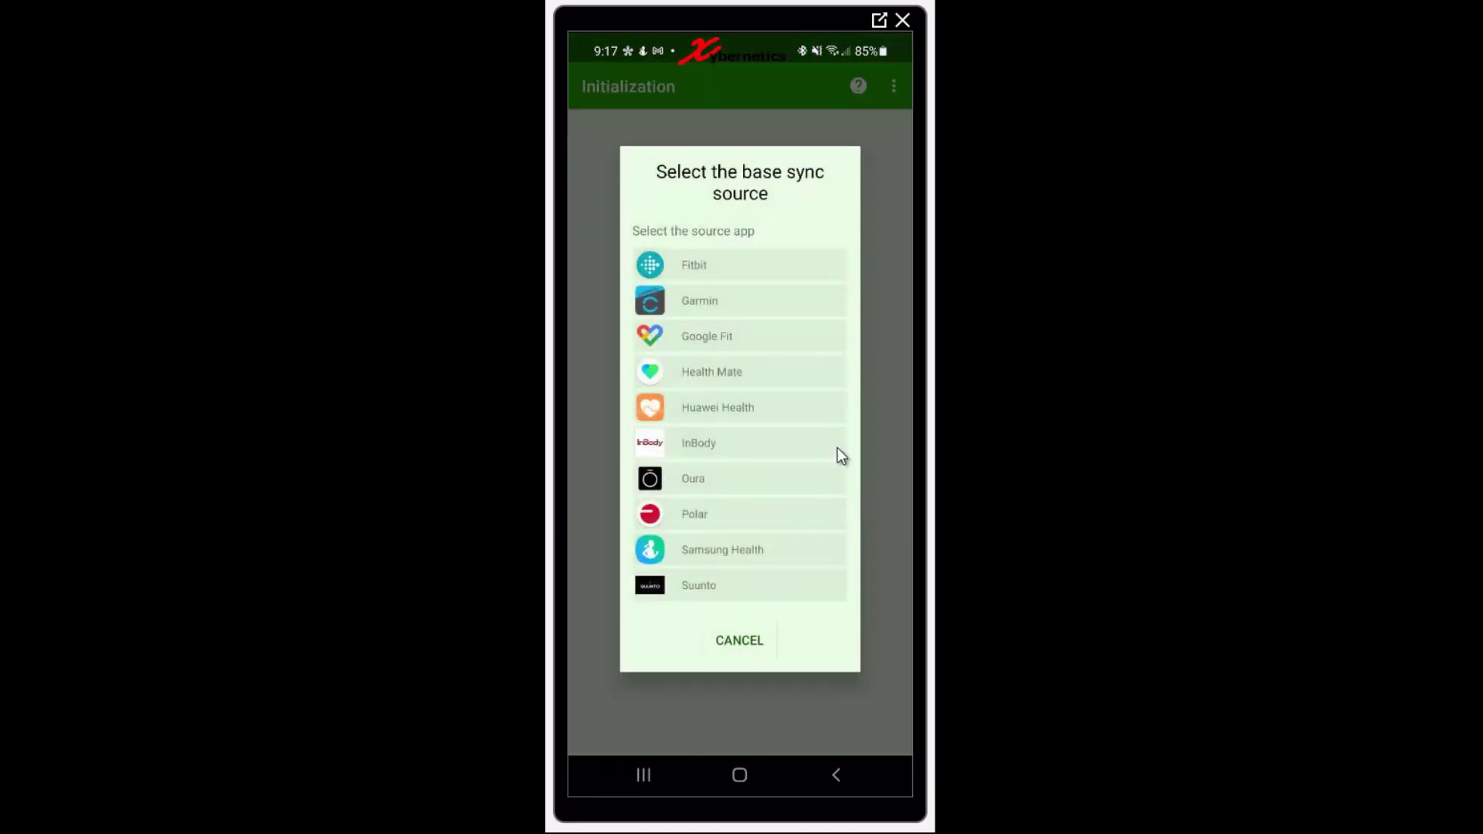
left_click(782, 550)
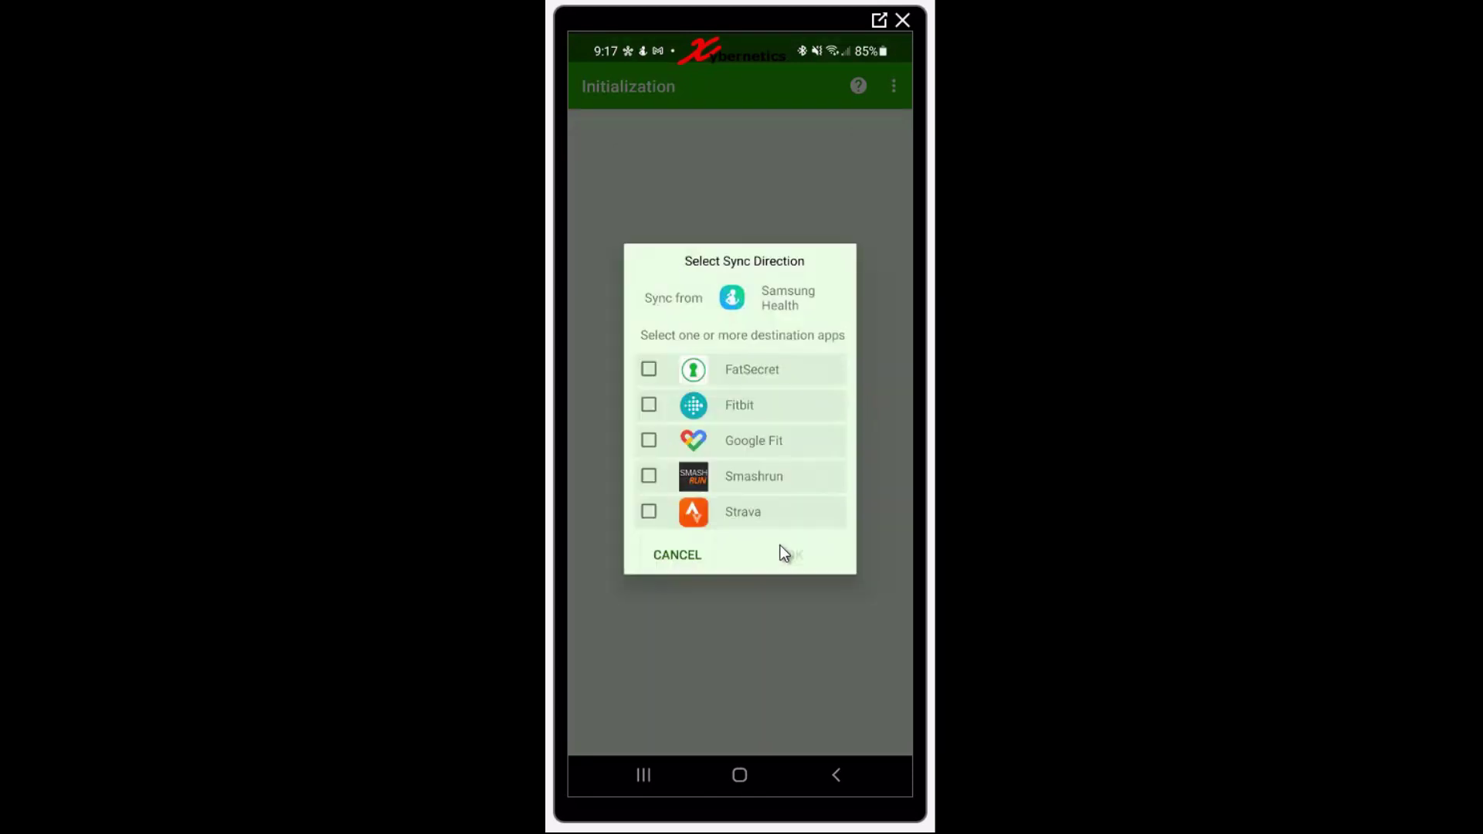
left_click(649, 441)
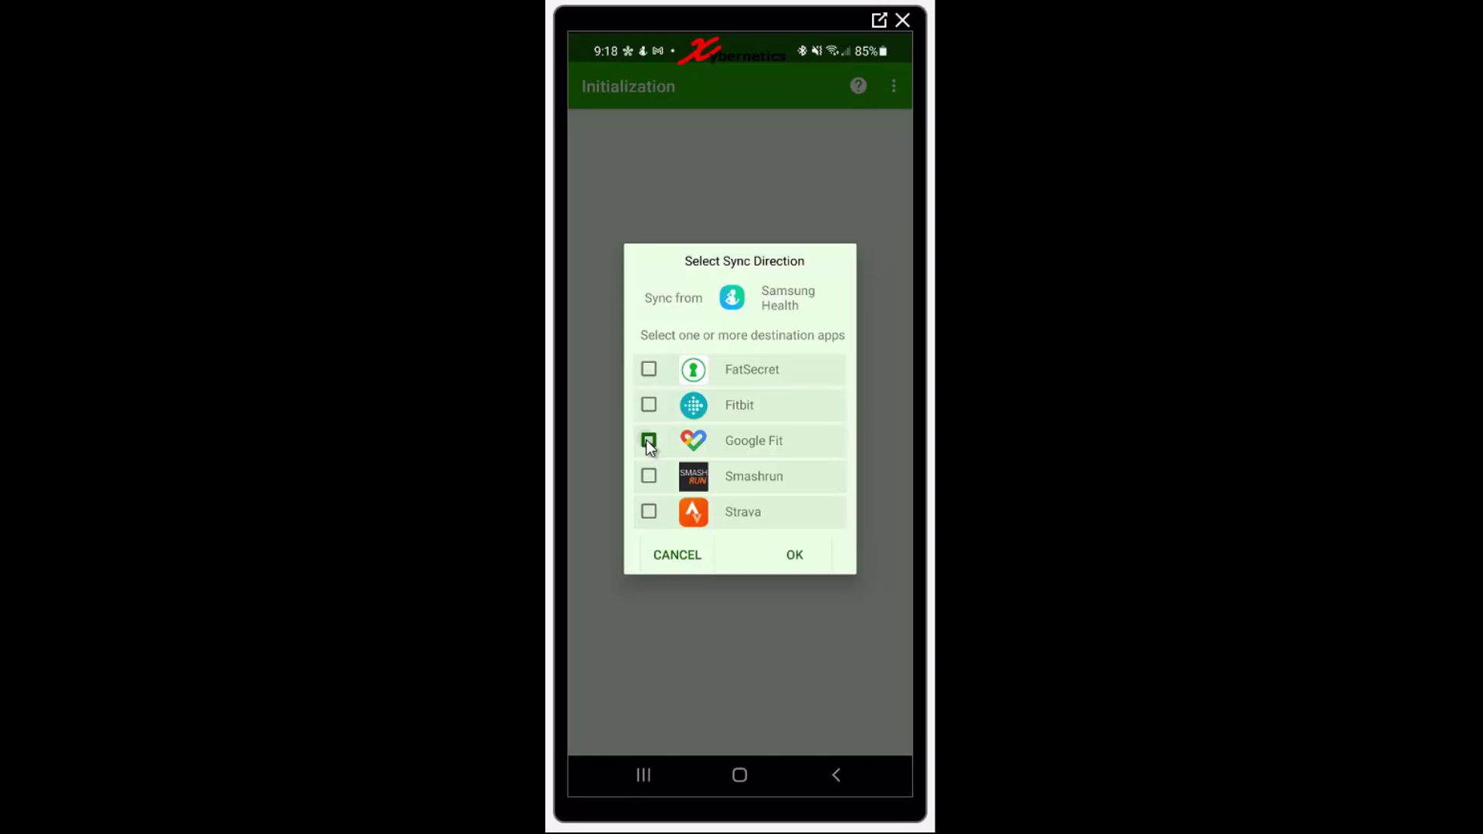
Step: Confirm the Samsung Health to Google Fit direction and accept the declaration of consent
left_click(796, 555)
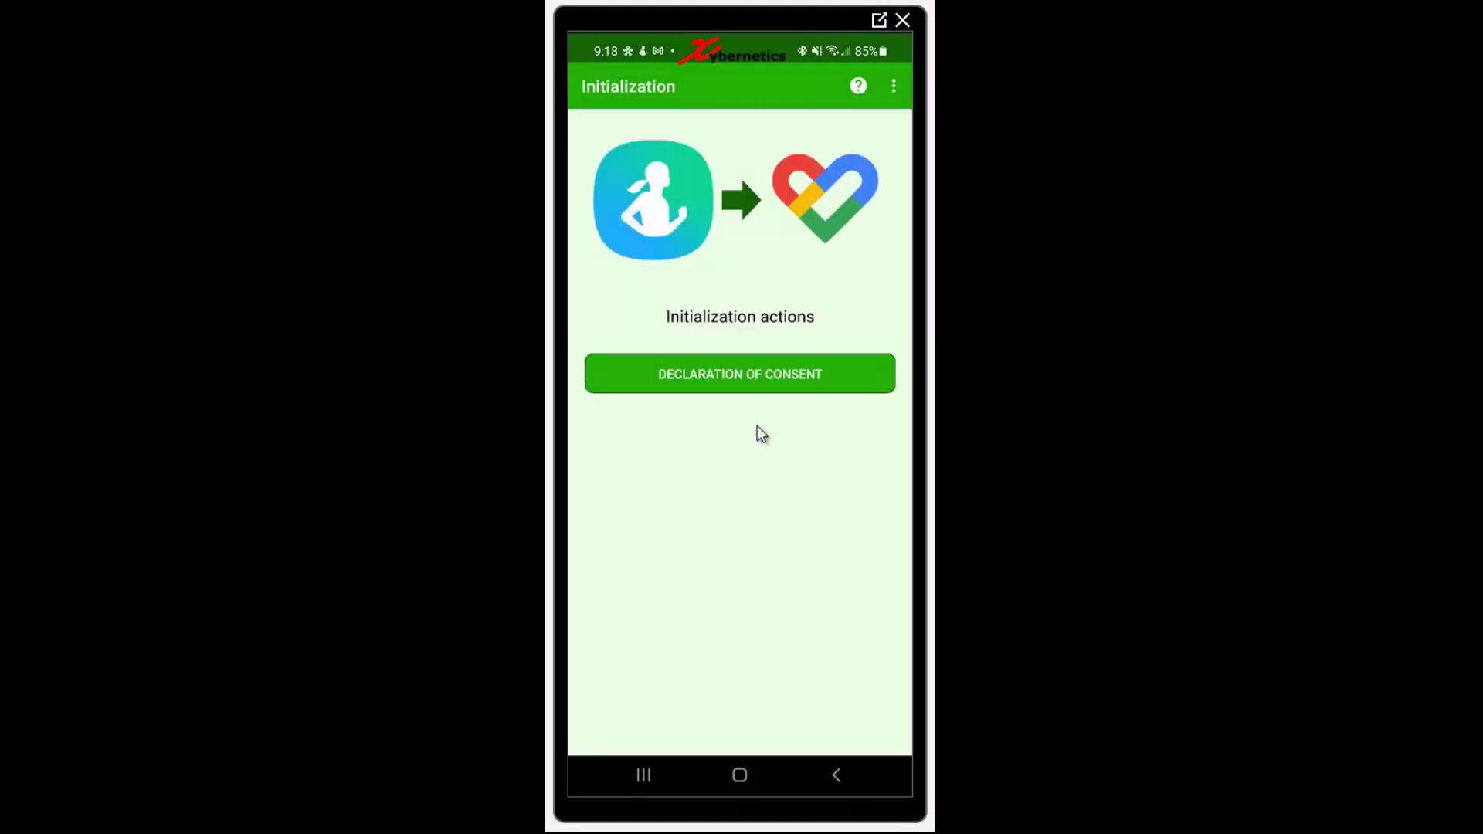
left_click(769, 377)
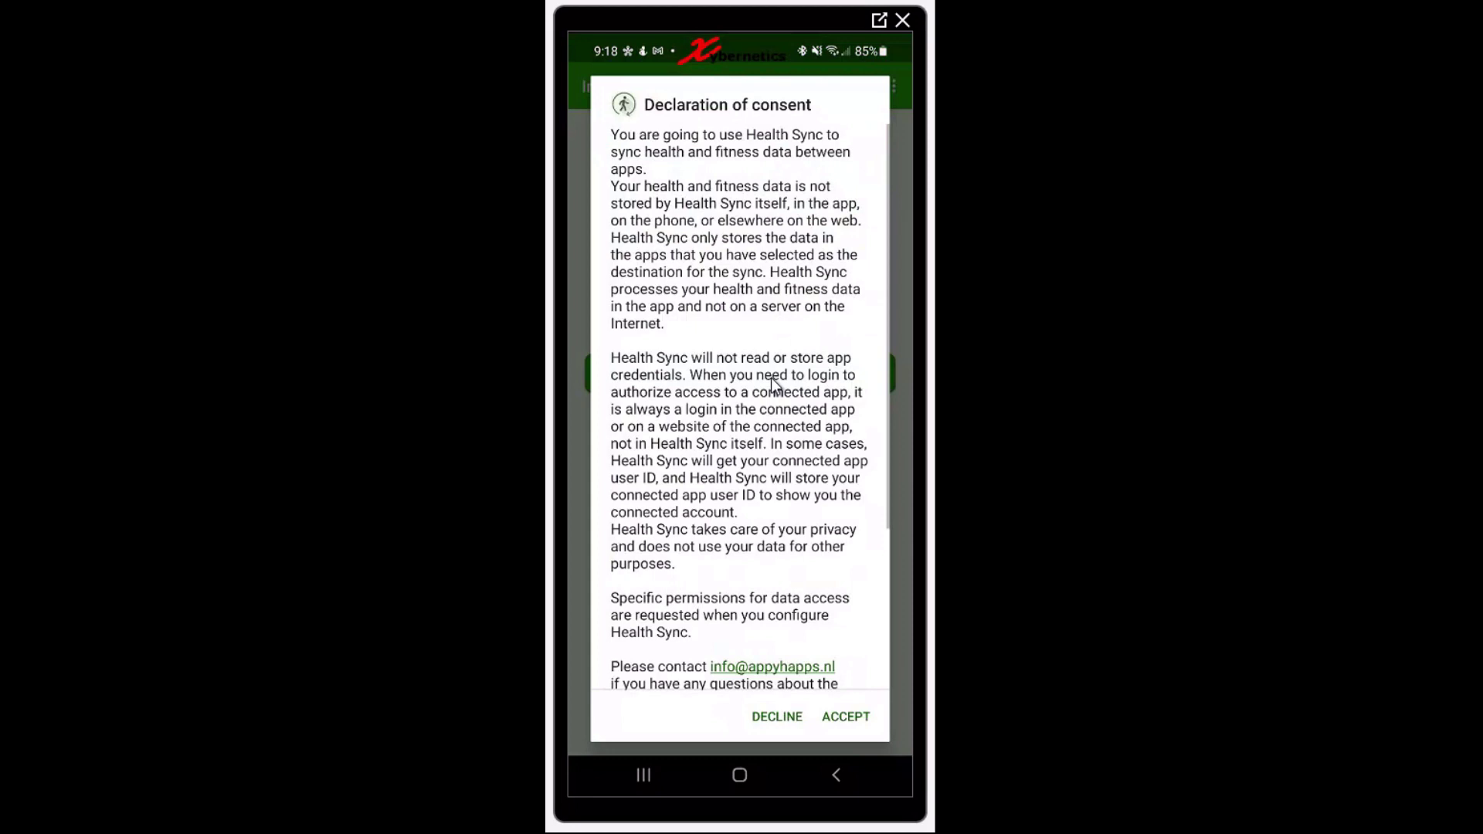
left_click(850, 718)
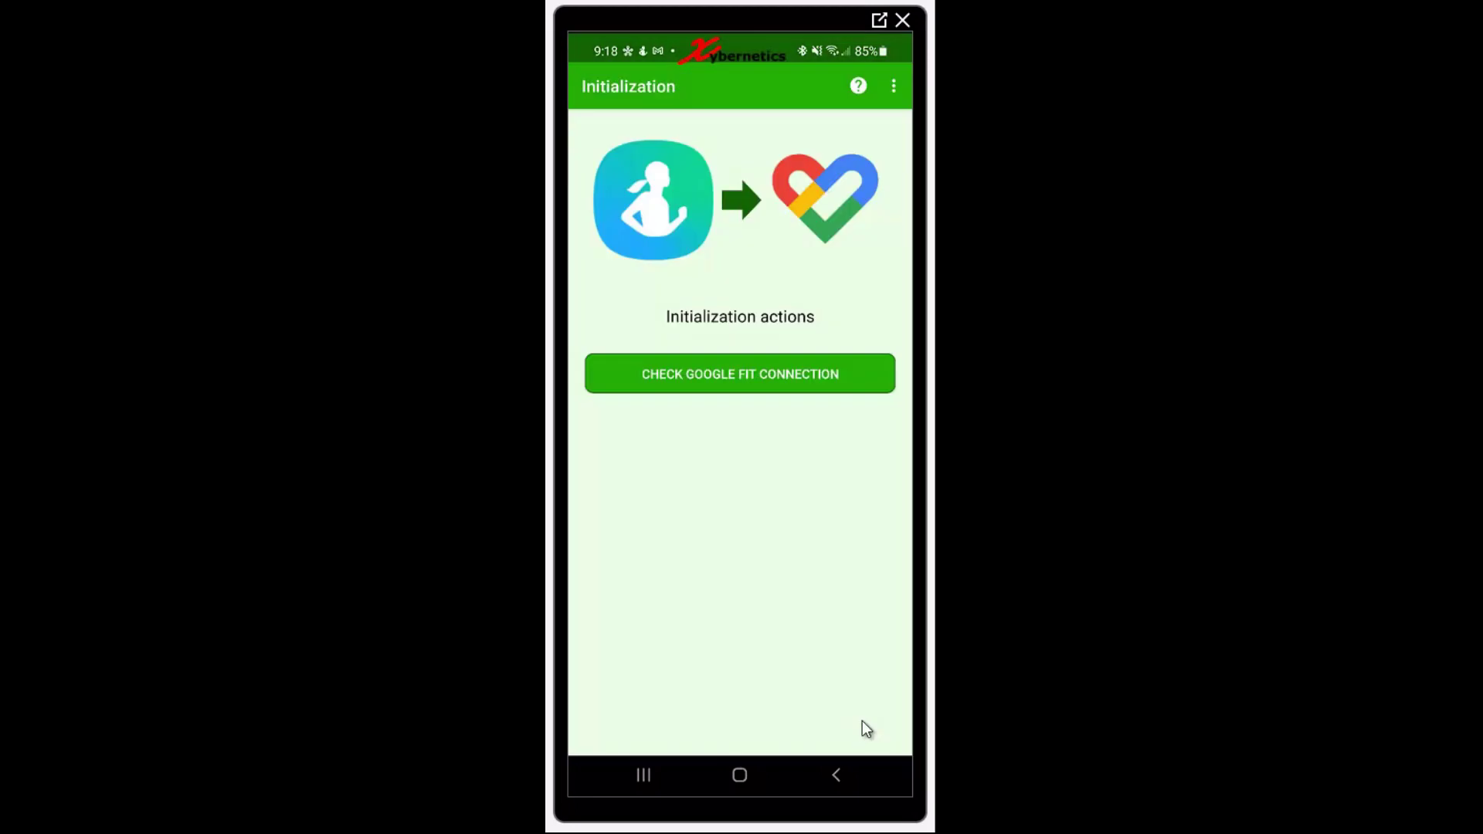
Step: Link the first Google account to Google Fit and pass the activity-tracking check
left_click(829, 370)
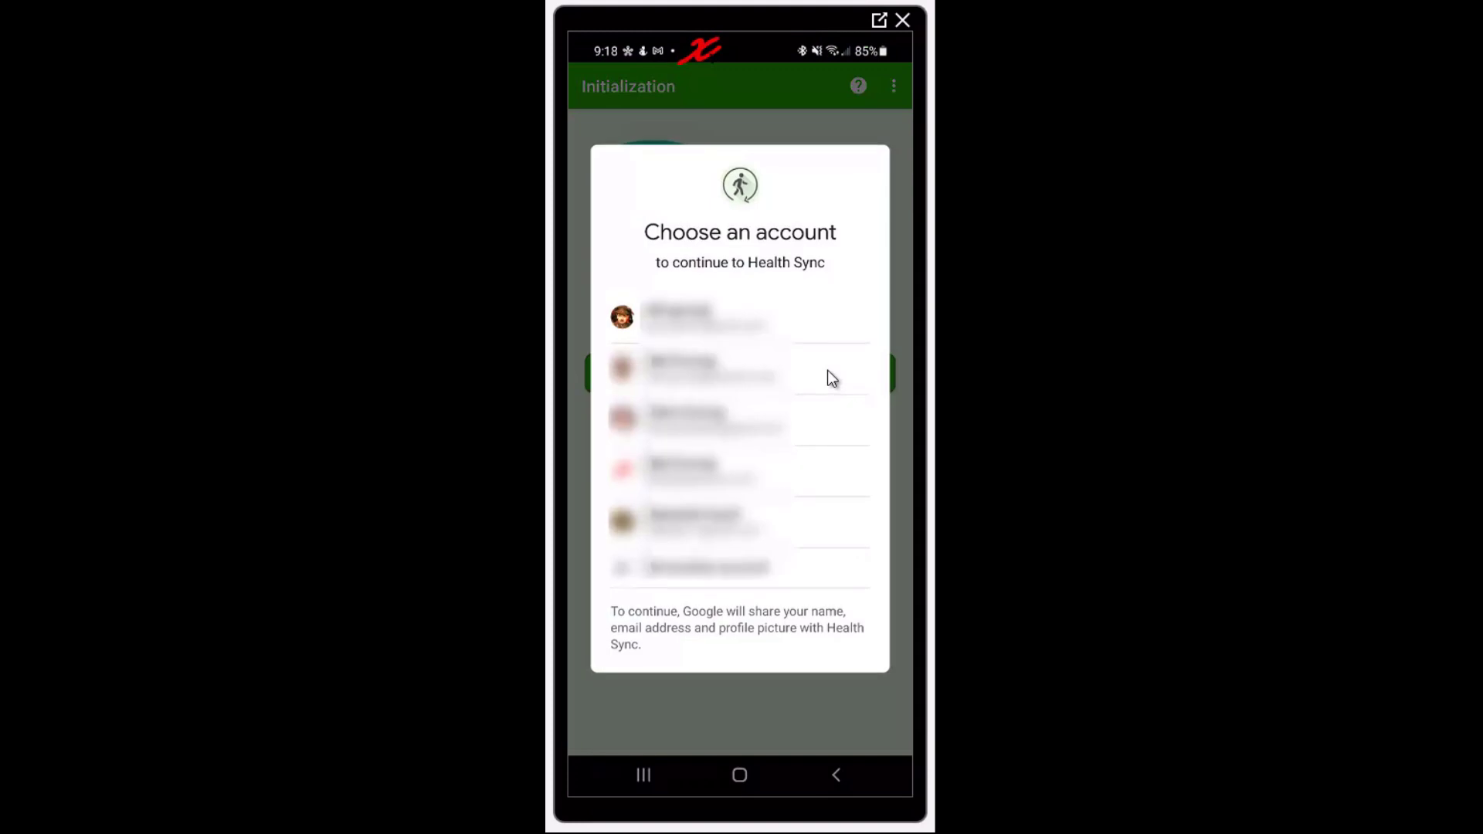
left_click(702, 314)
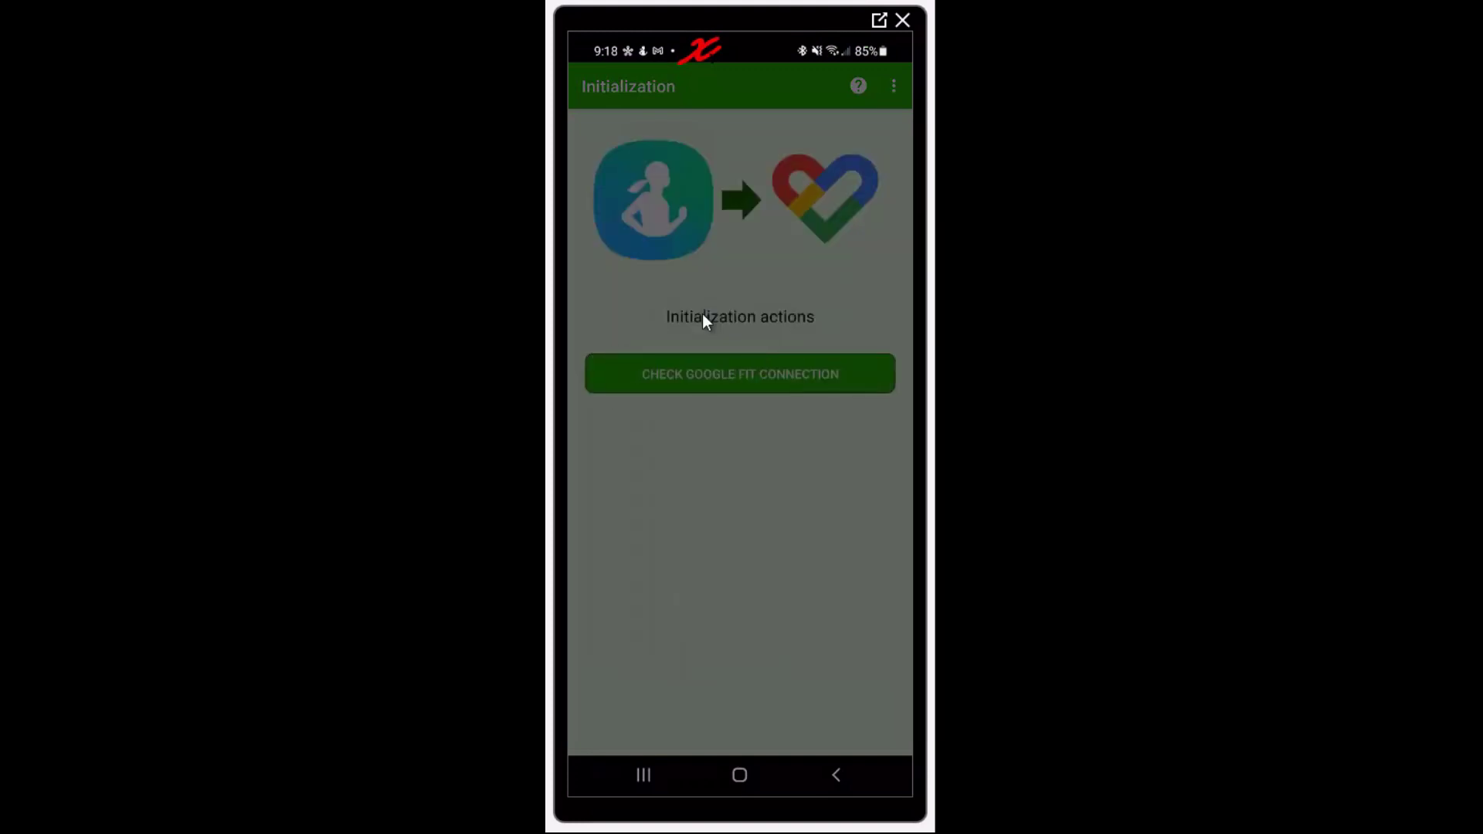
left_click(749, 380)
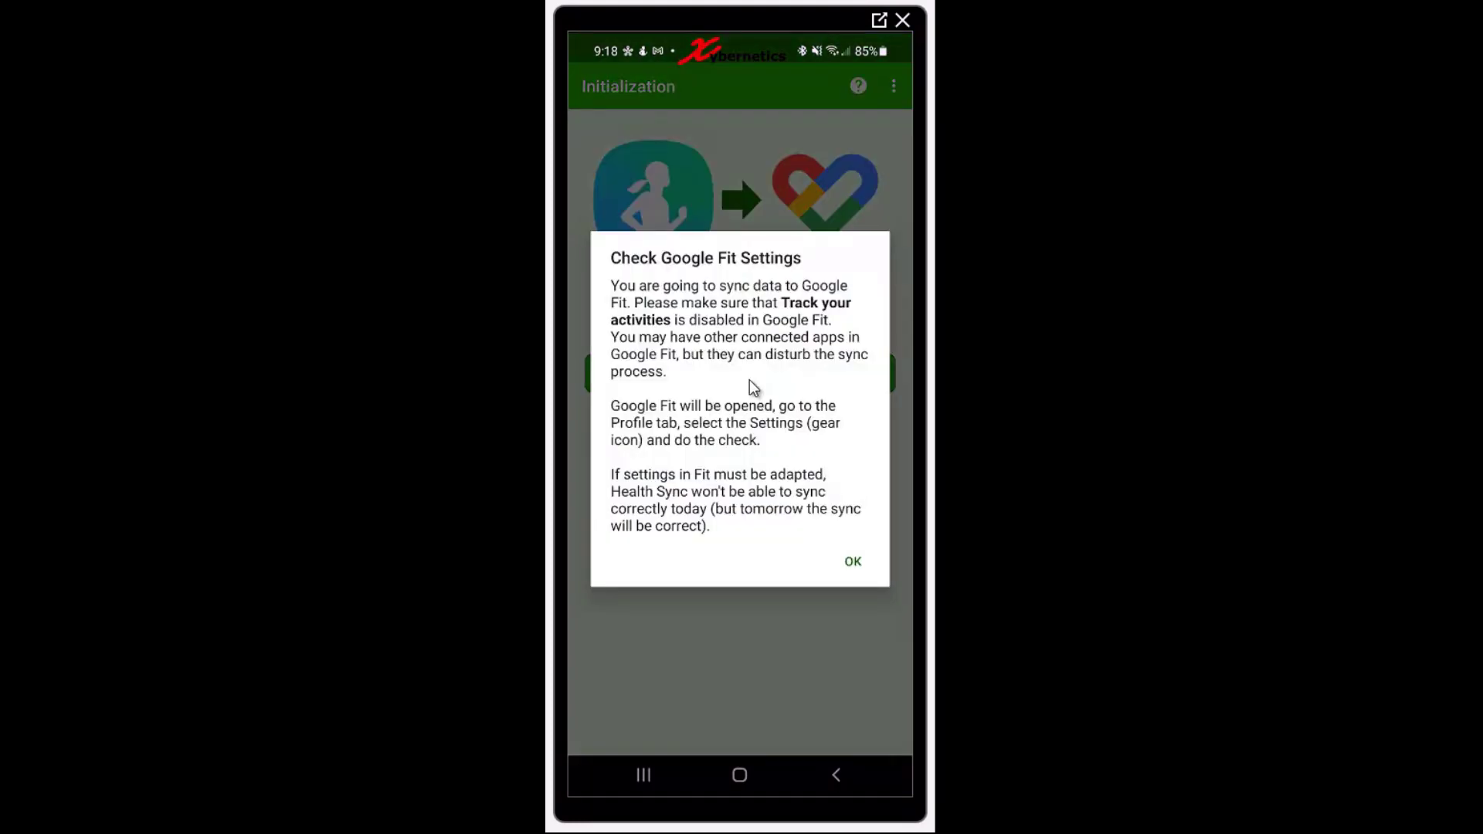
left_click(865, 564)
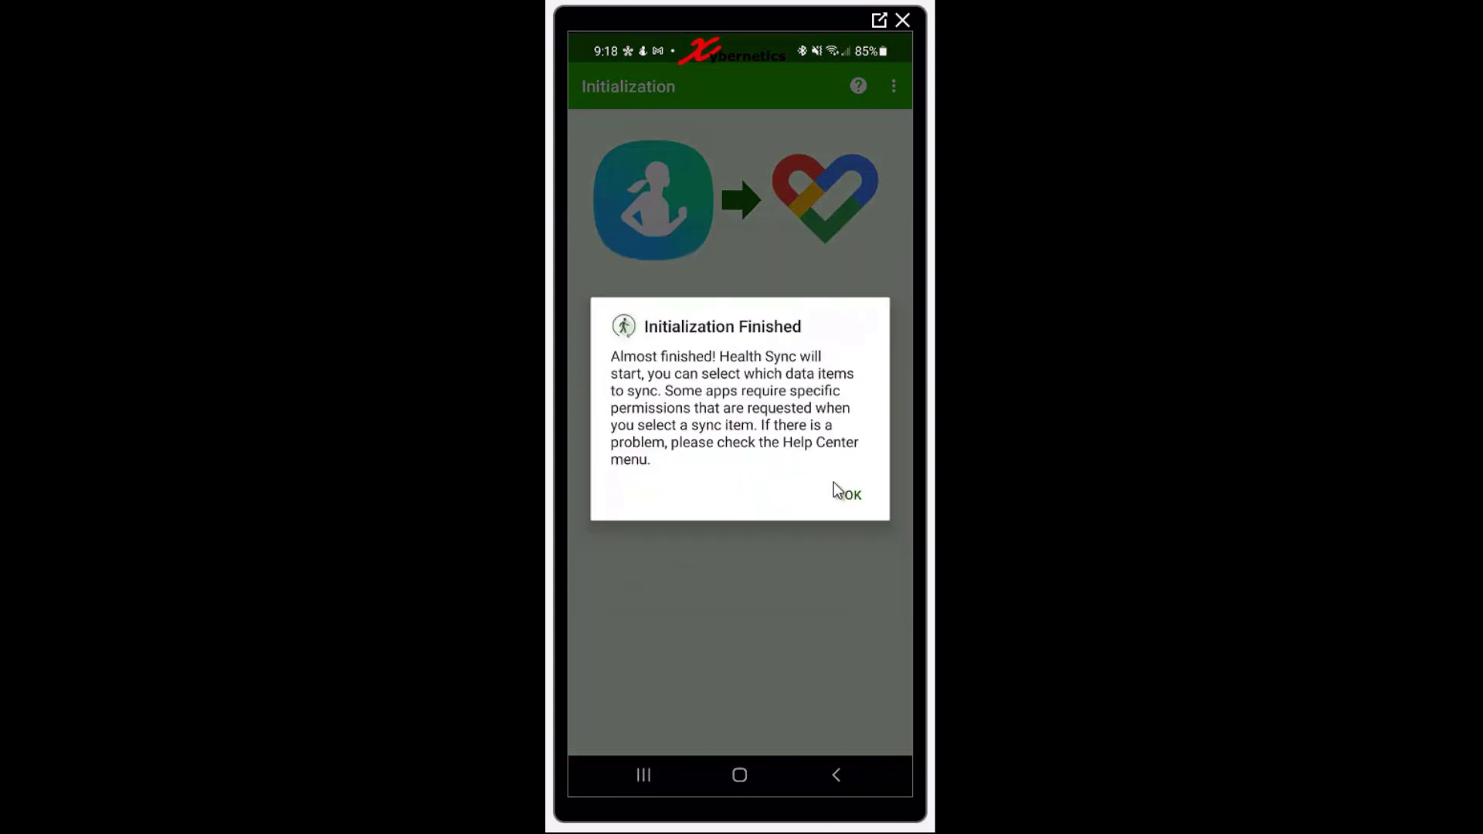
left_click(852, 497)
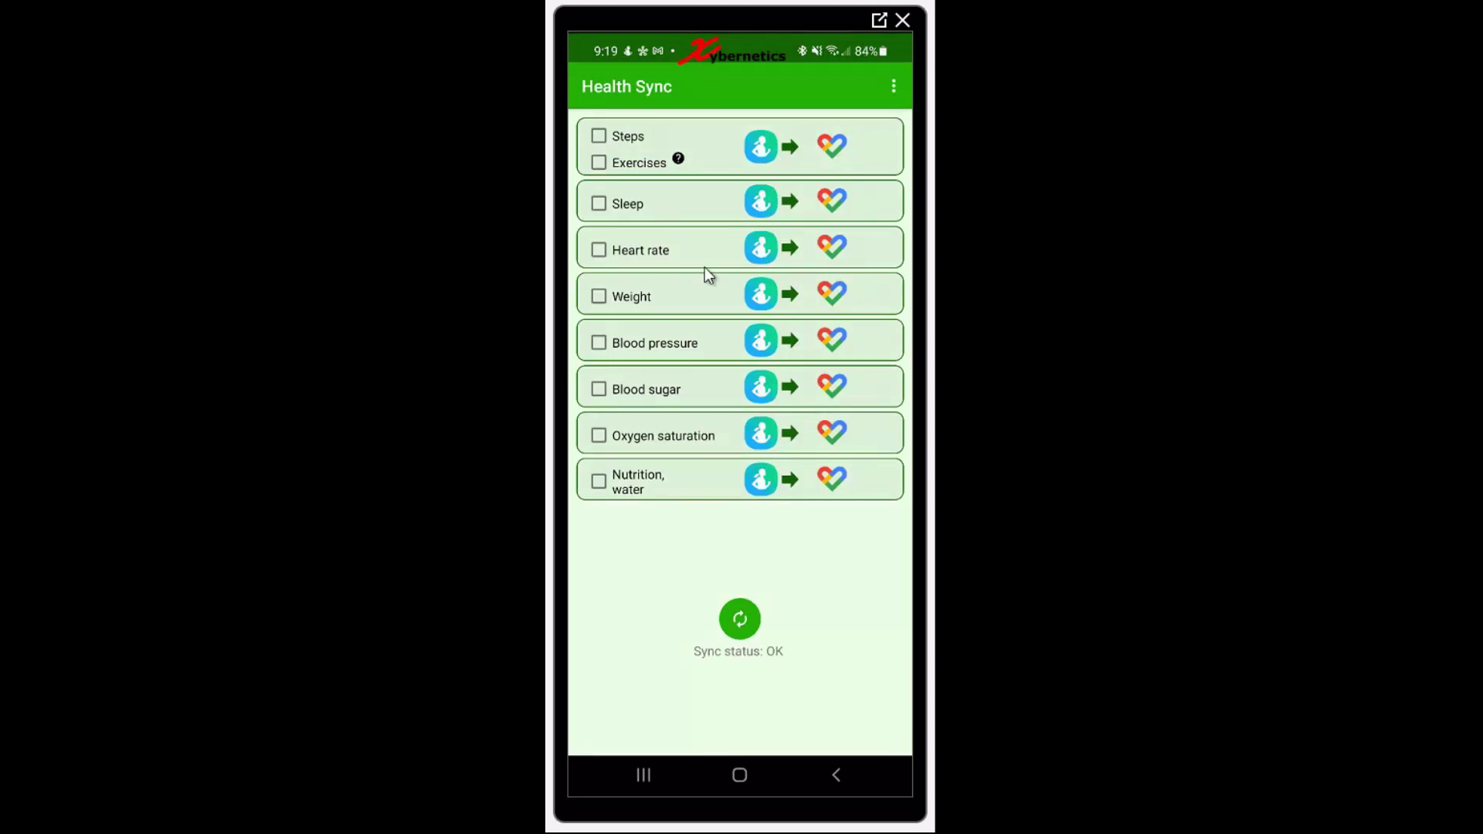
Step: Turn on Steps syncing and authorize Health Sync's access to Google Fit data
left_click(599, 137)
left_click(853, 555)
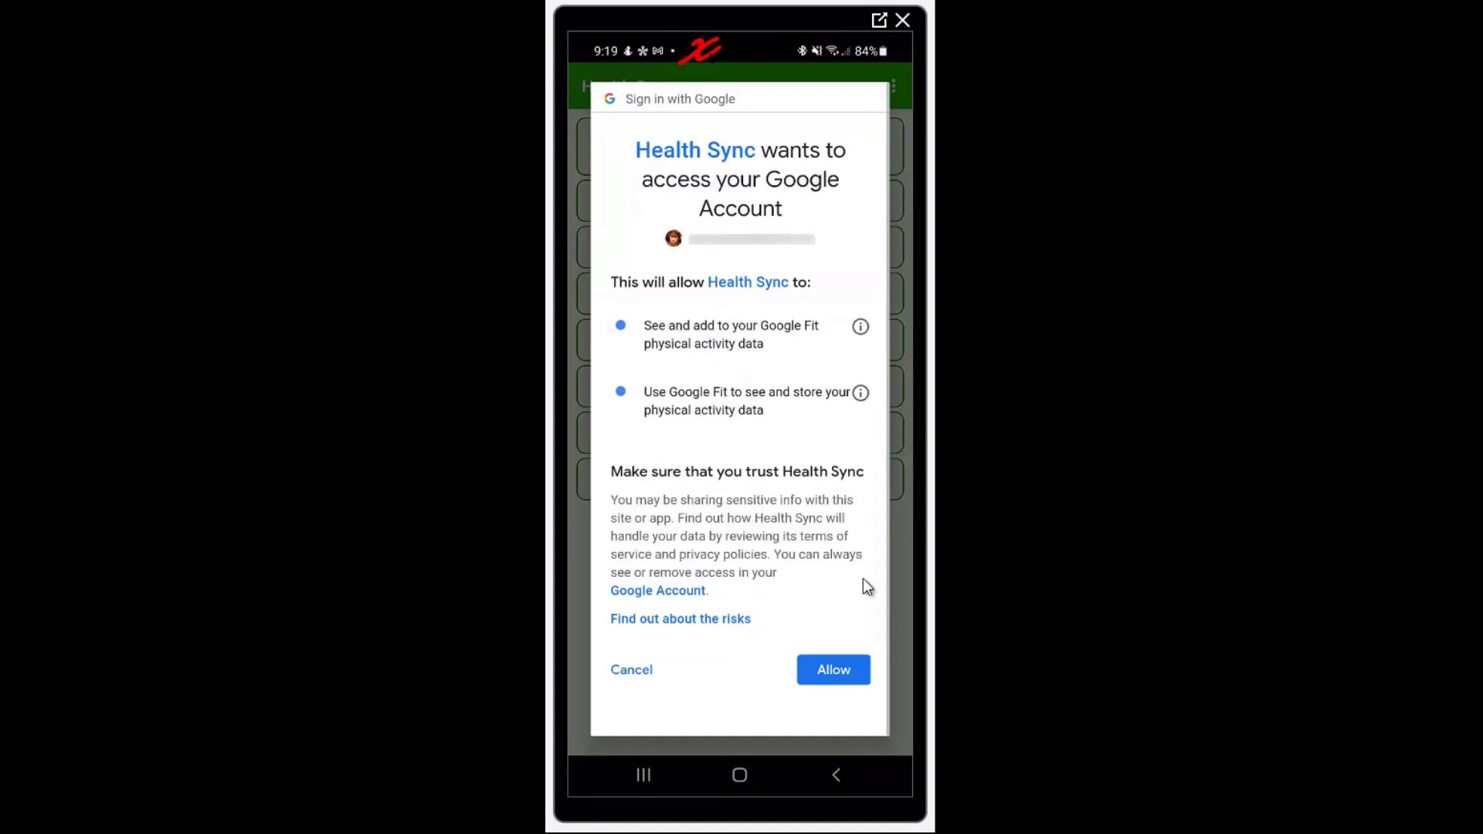
left_click(842, 669)
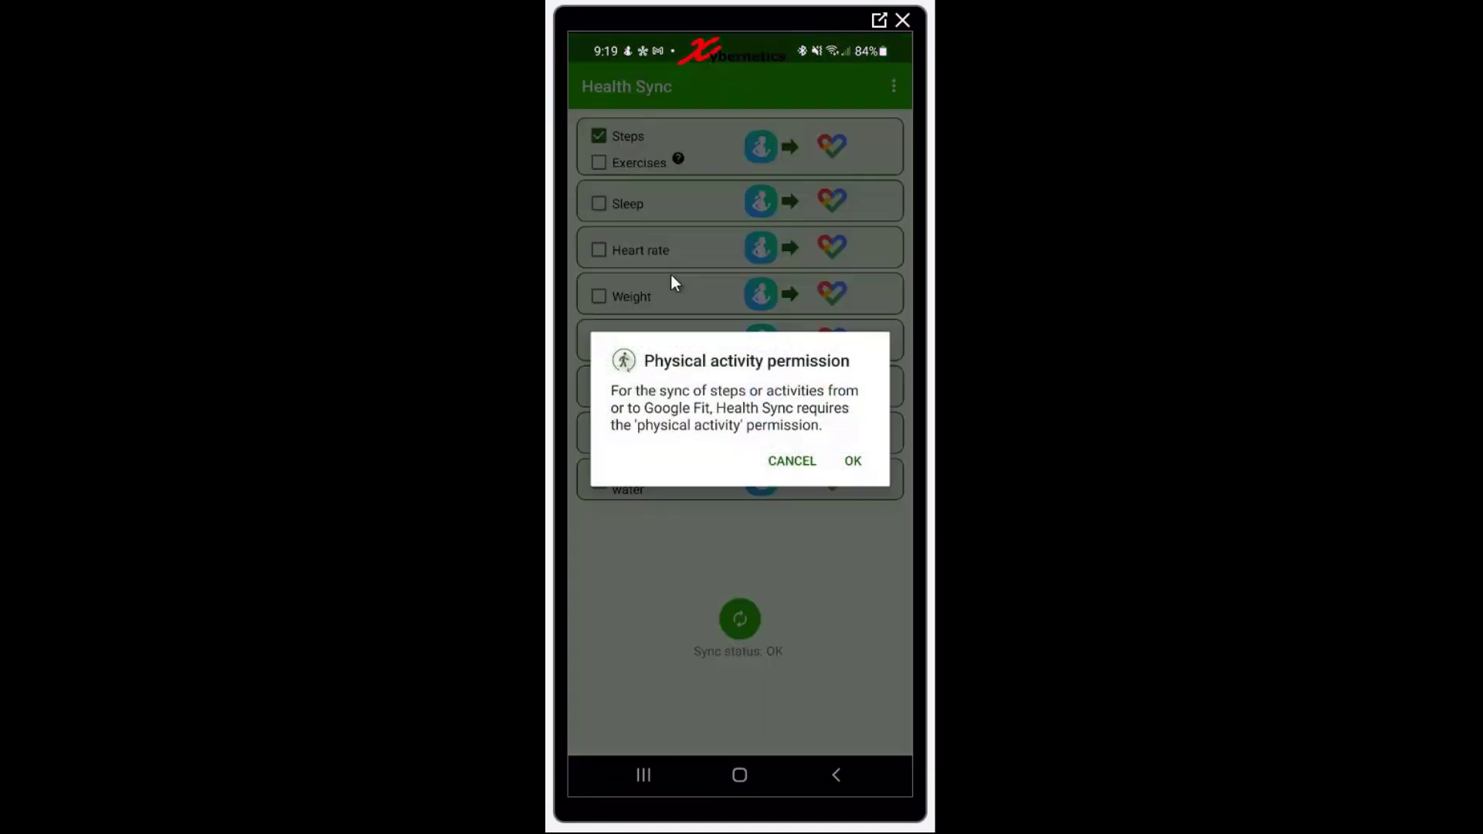
Step: Grant physical-activity access and all Samsung Health step-count read permissions
left_click(848, 462)
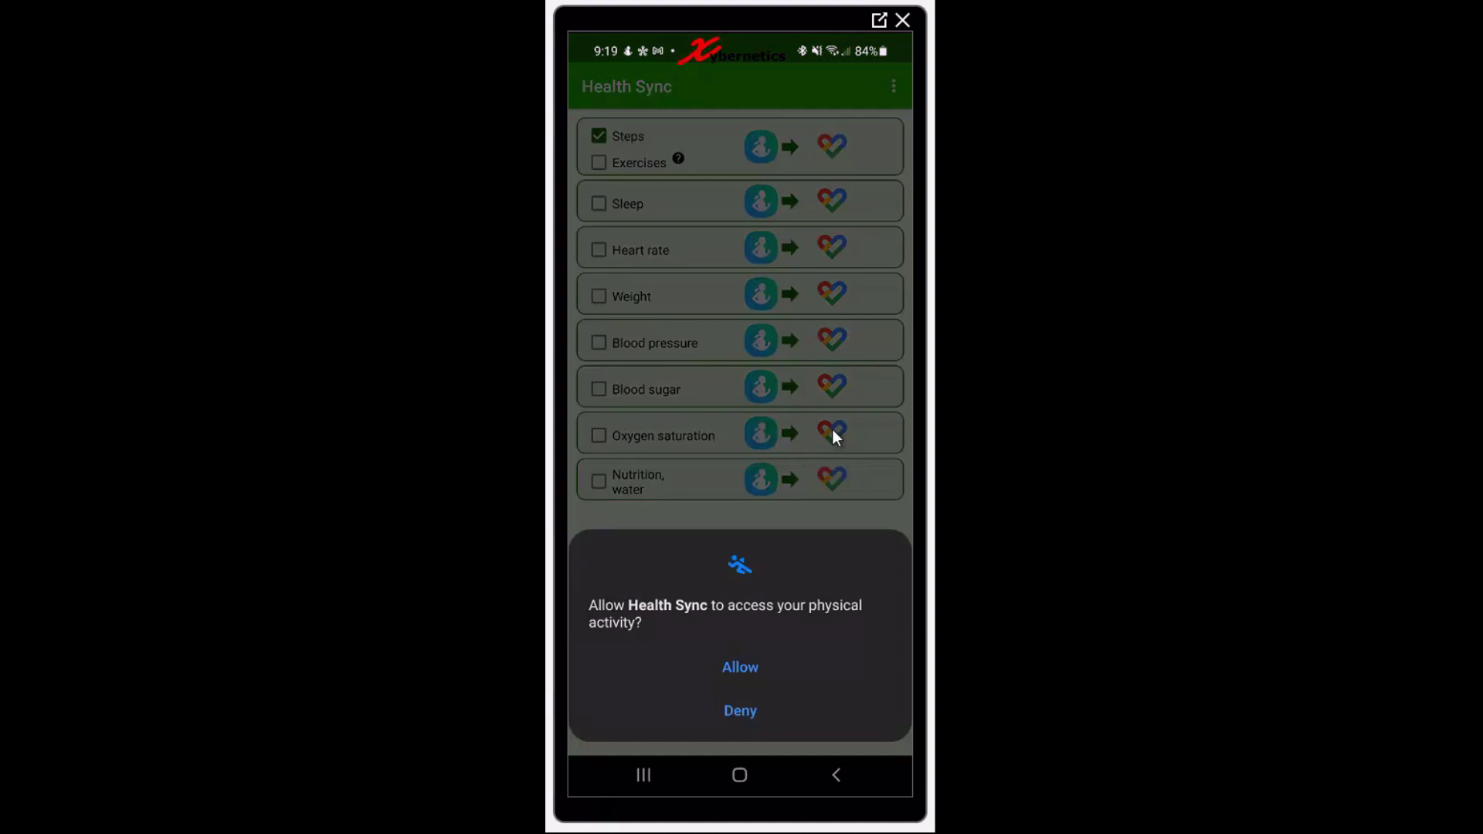
left_click(750, 667)
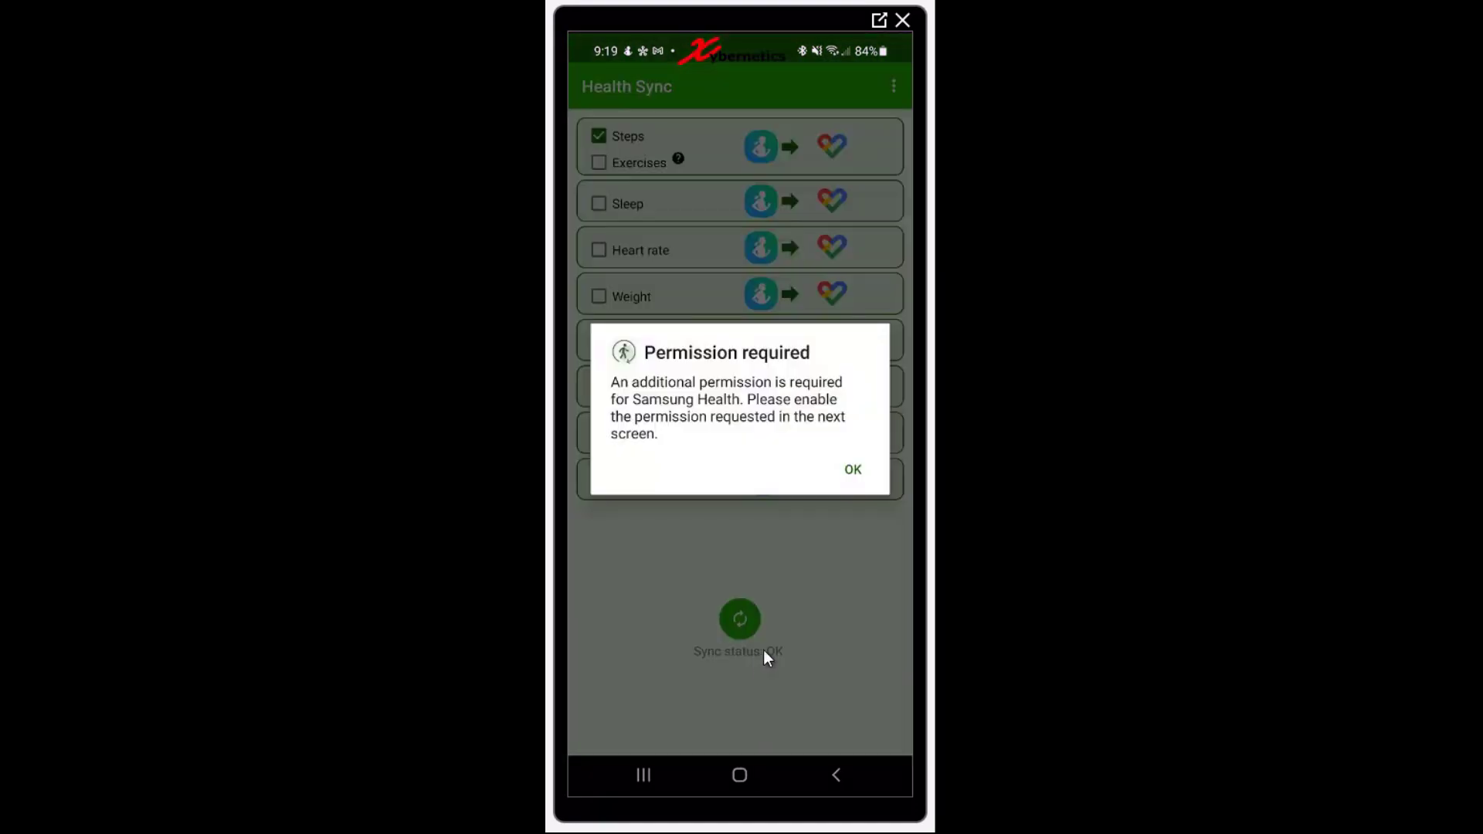
left_click(852, 467)
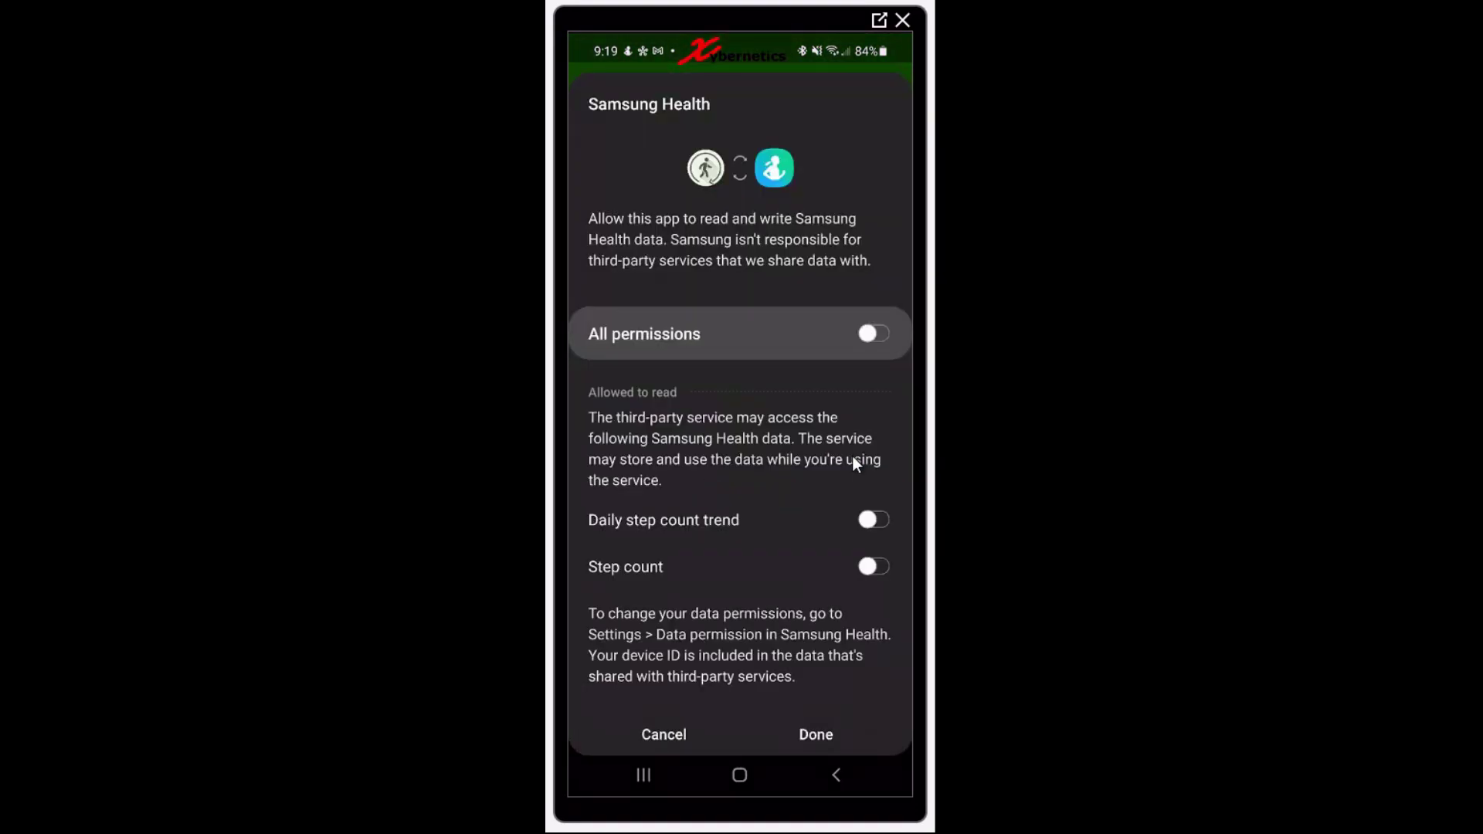
left_click(871, 332)
left_click(818, 738)
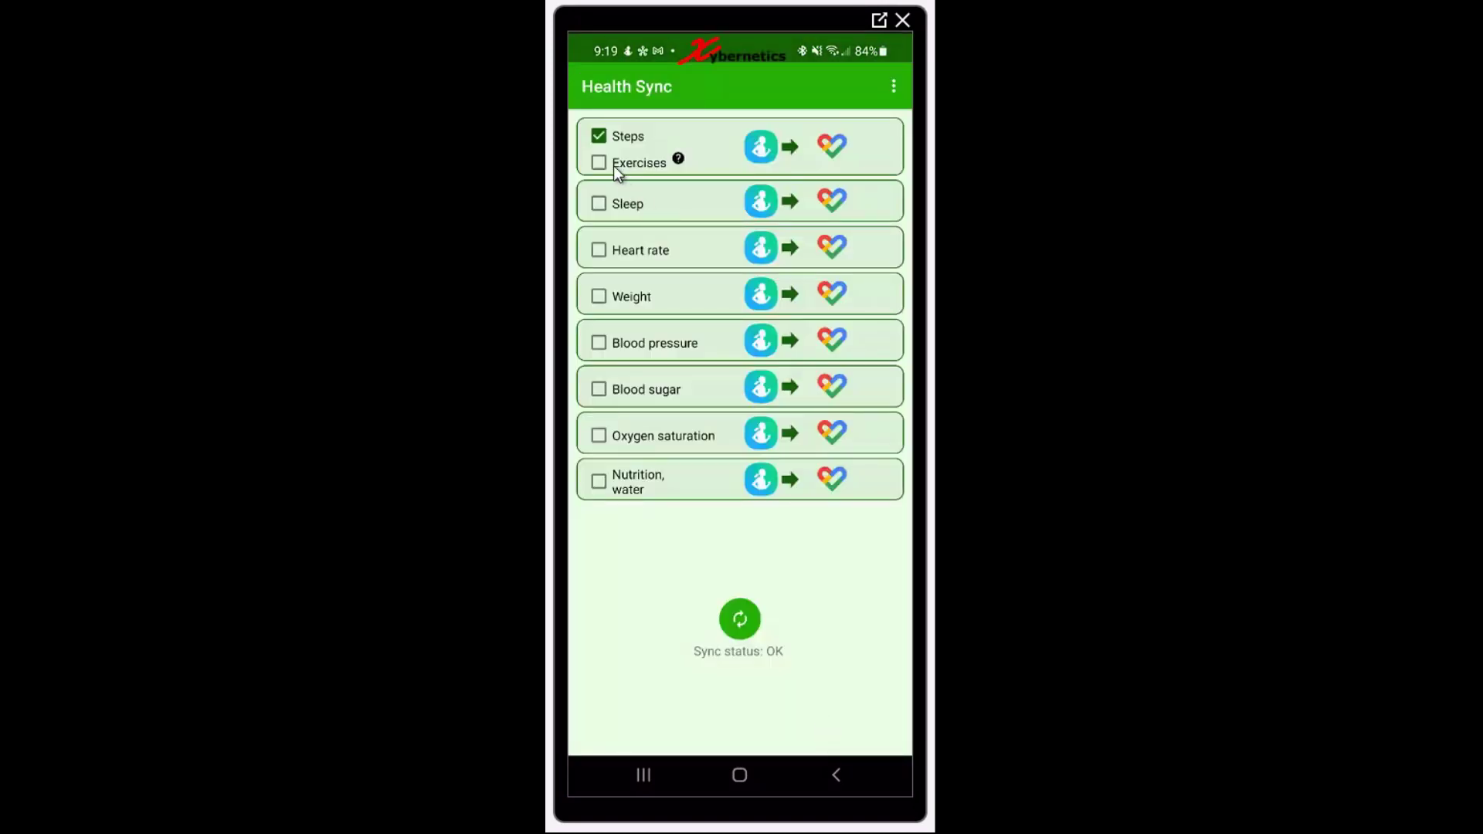
Step: Add Exercises to the sync, granting Google Fit and Samsung Health permissions
left_click(599, 163)
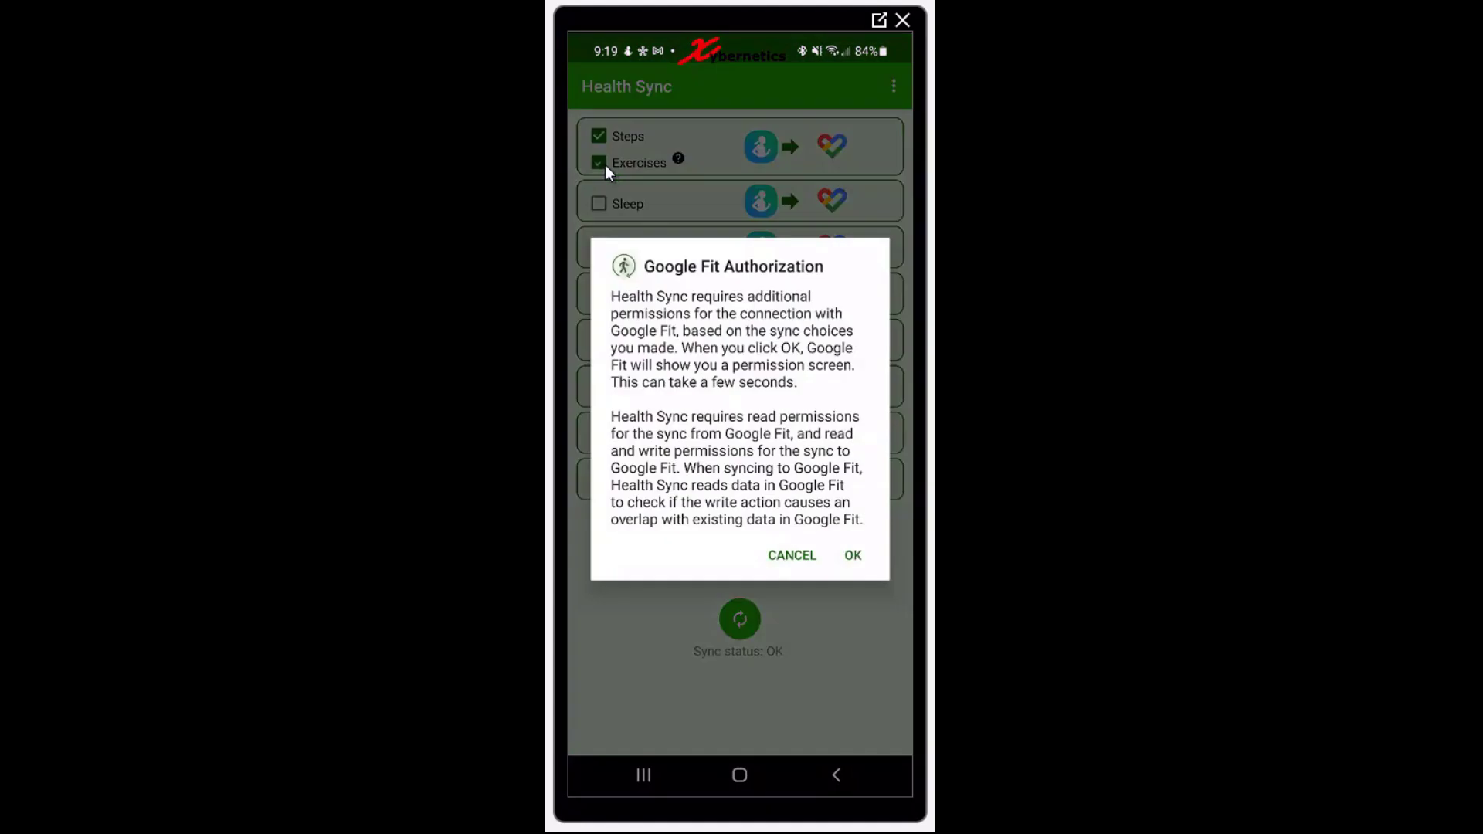
left_click(853, 556)
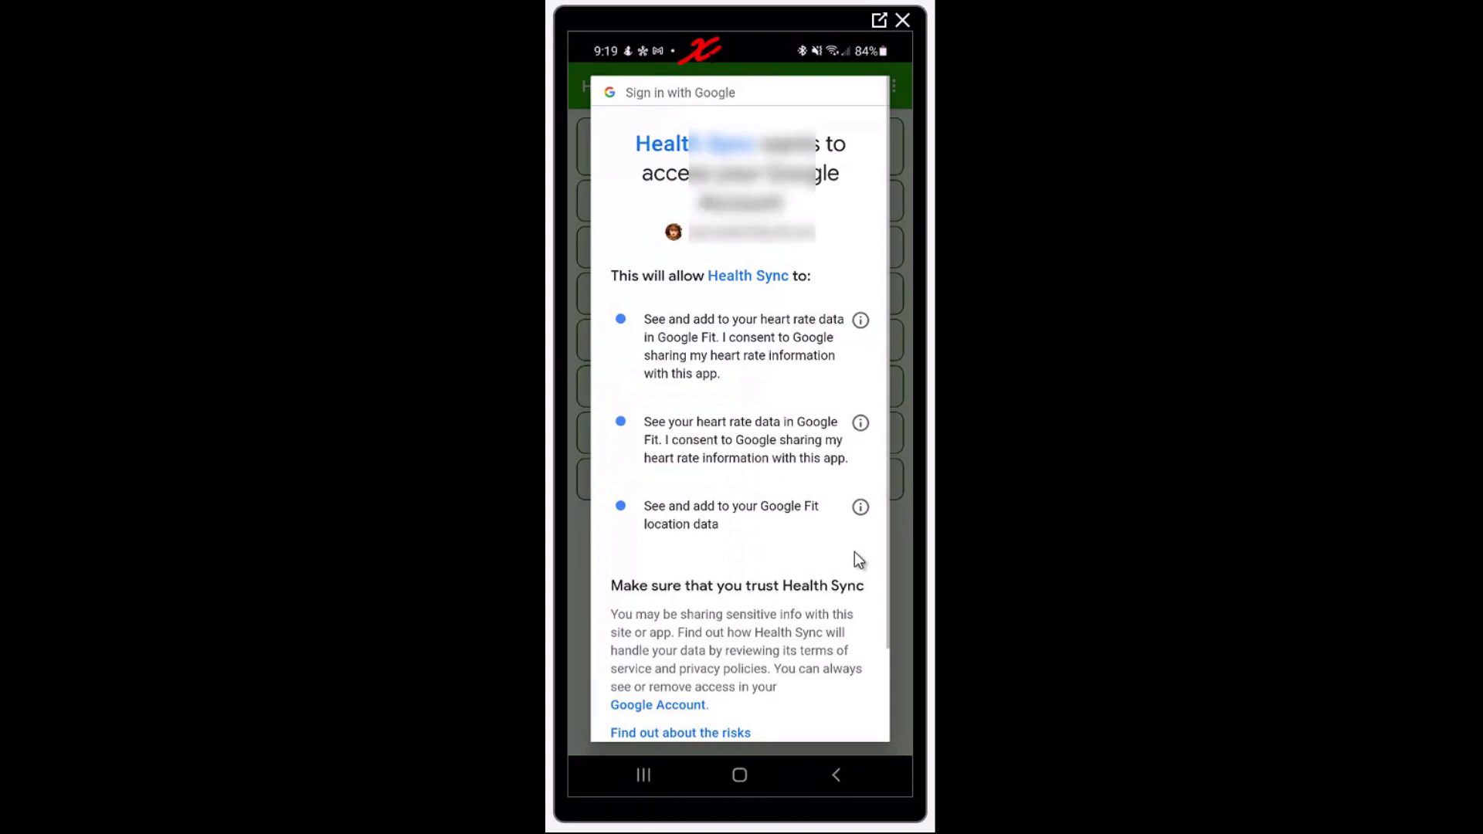
scroll(836, 674, "down", 2)
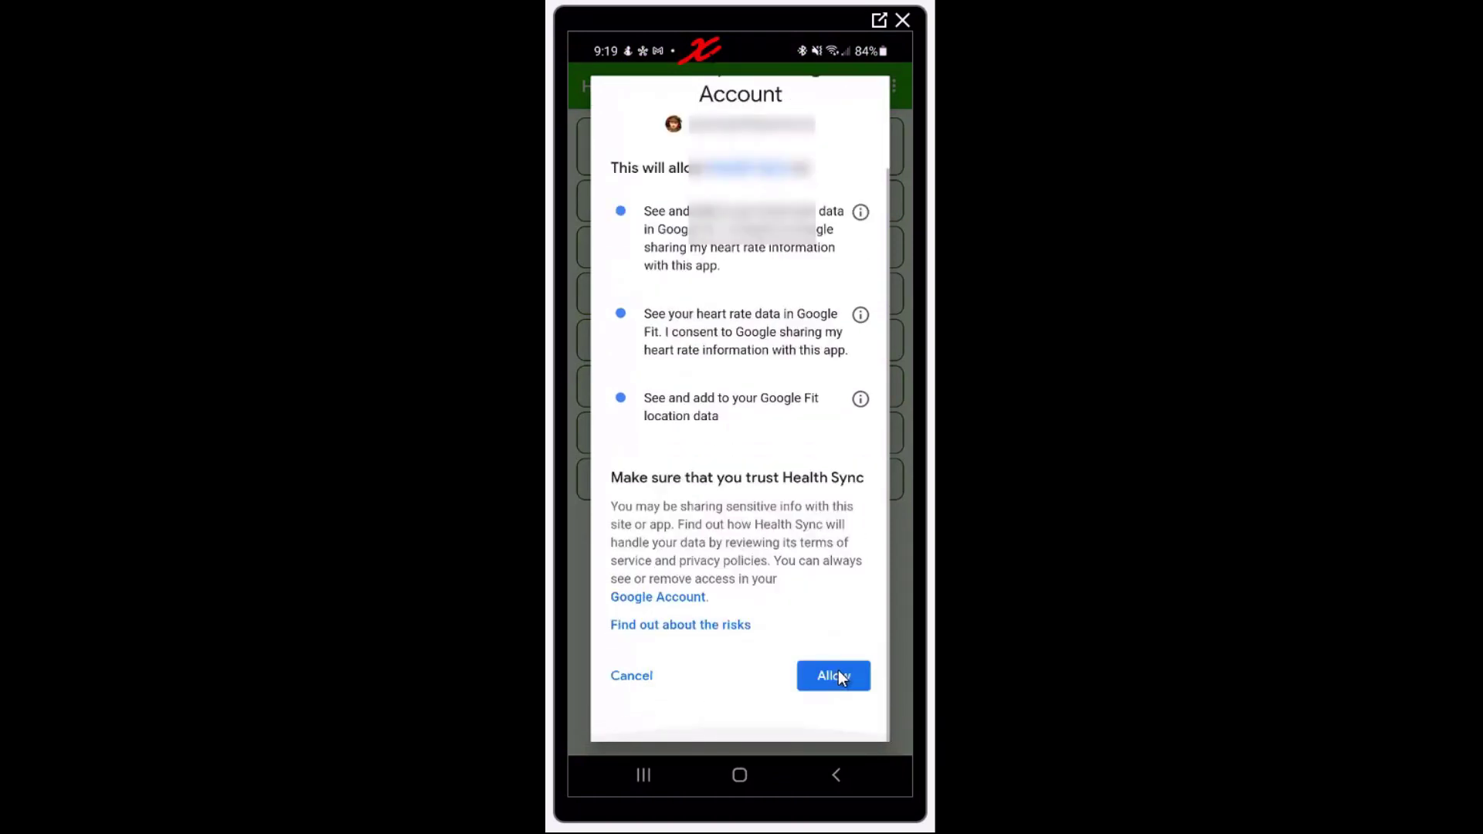
left_click(839, 673)
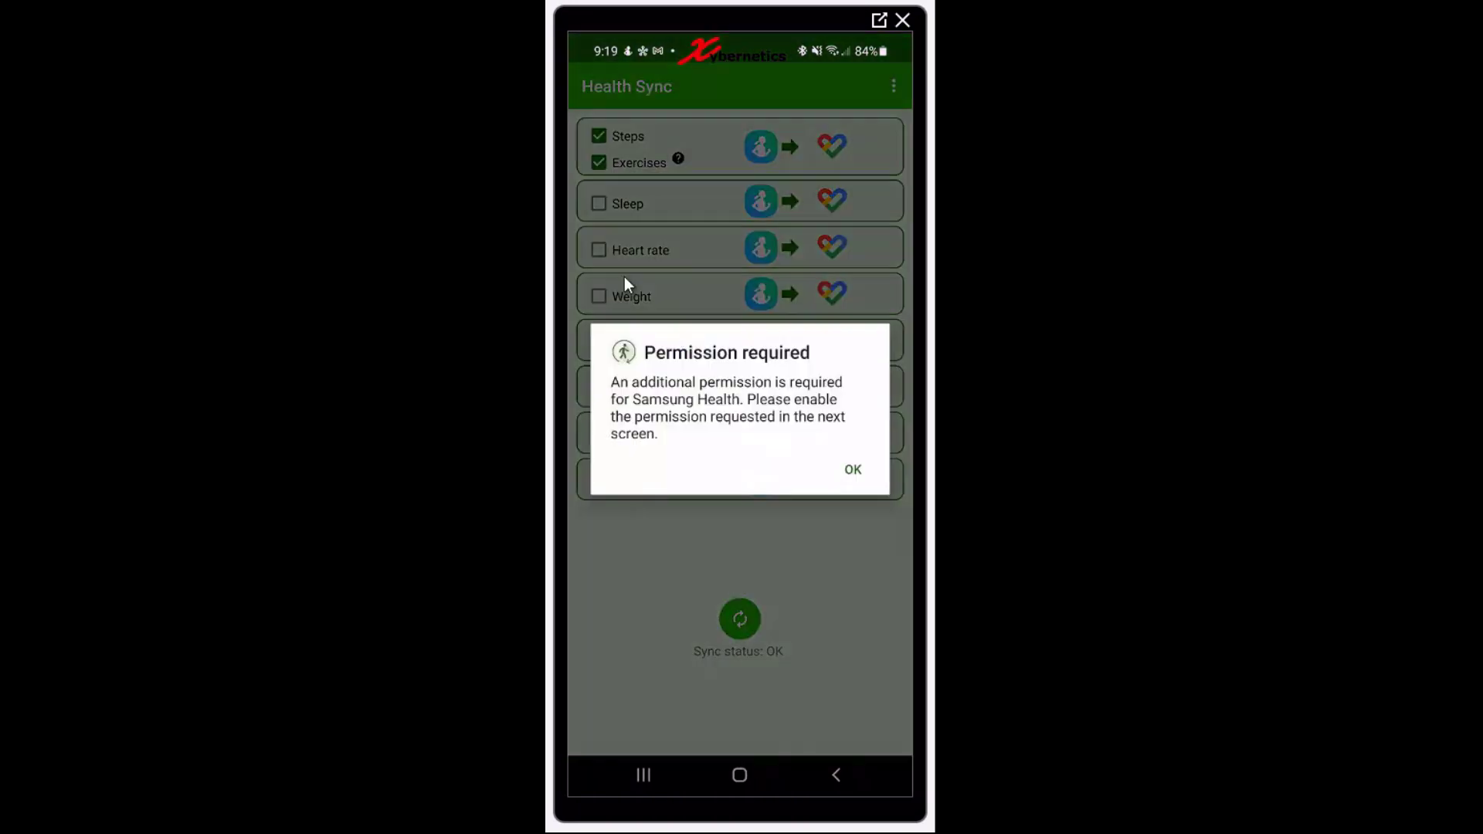
left_click(853, 469)
left_click(814, 735)
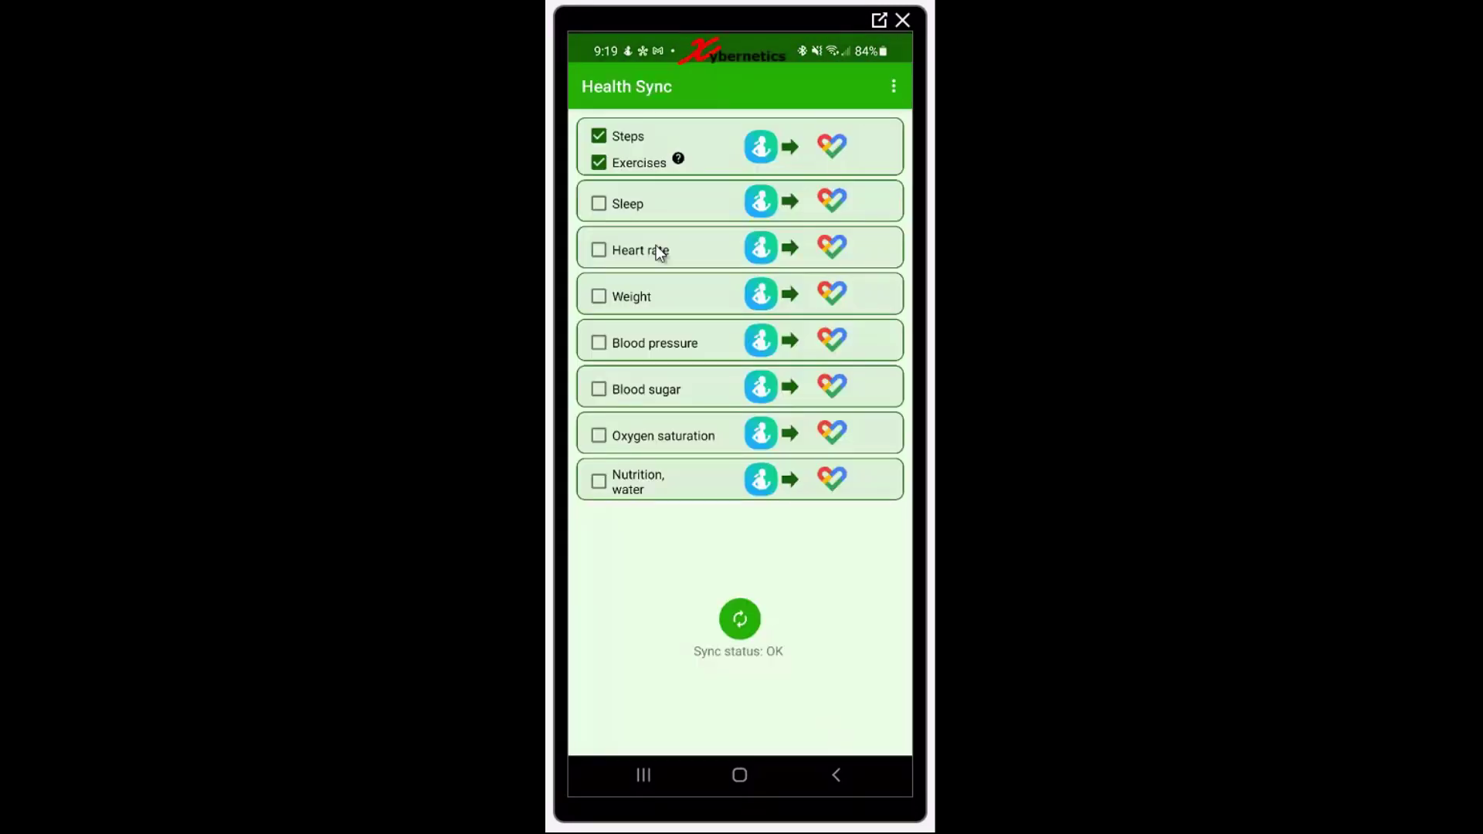
Step: Add Sleep to the sync with all Google Fit and Samsung Health sleep permissions
left_click(852, 553)
scroll(857, 618, "down", 1)
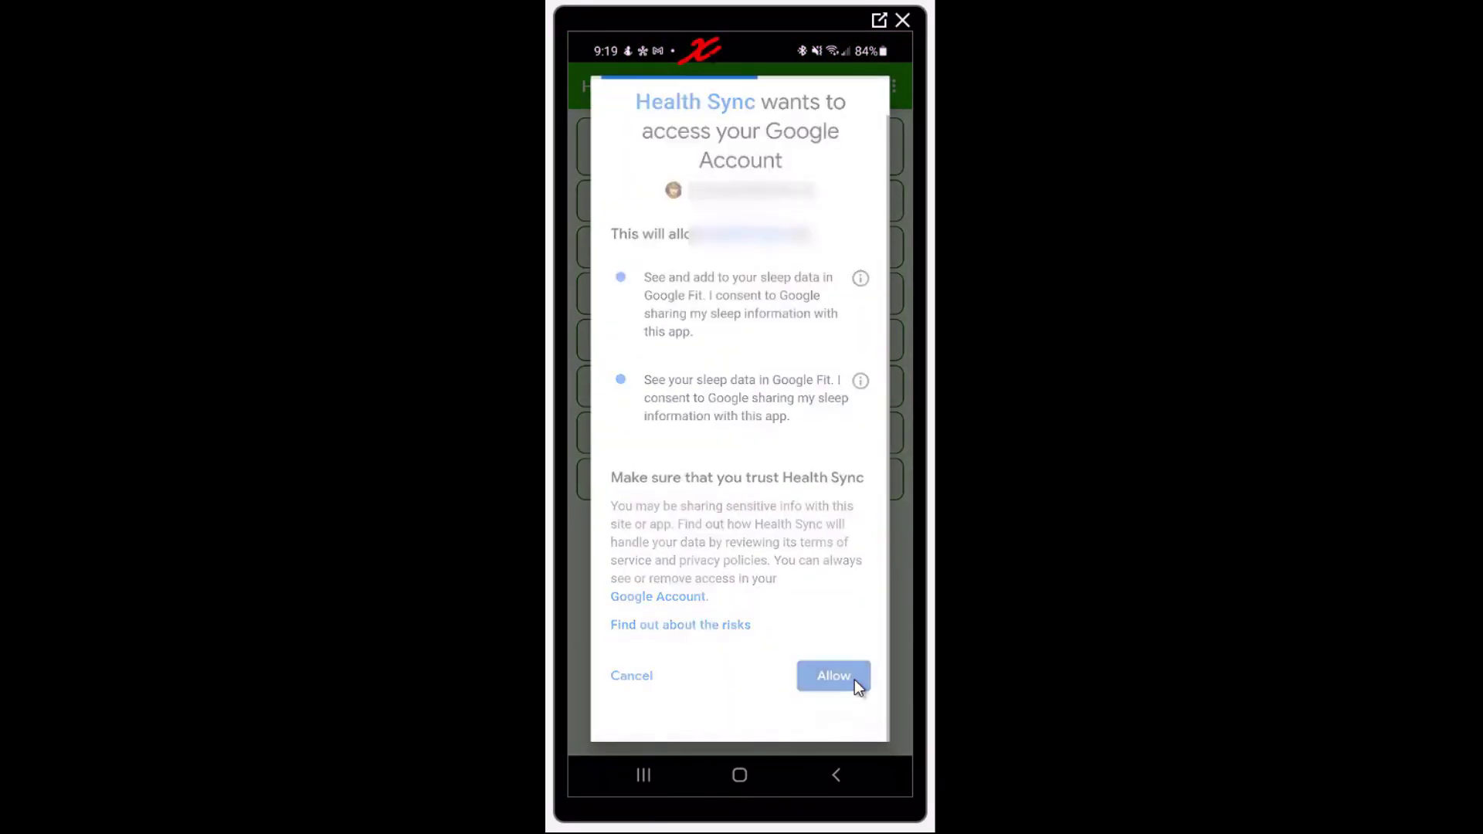
left_click(854, 677)
left_click(855, 470)
left_click(877, 323)
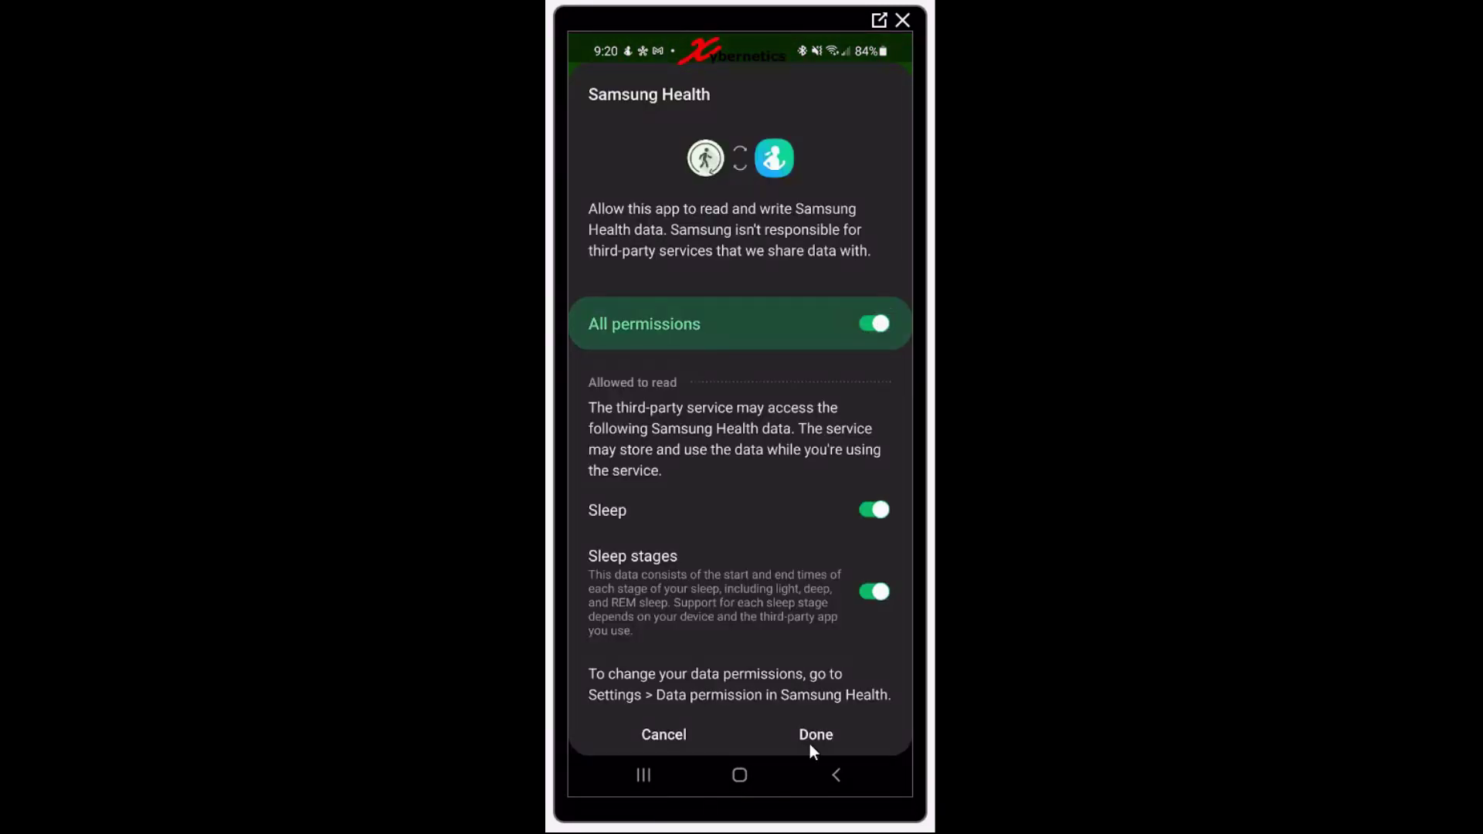
left_click(814, 734)
Step: Add Heart rate and Weight to the sync, granting all requested permissions
left_click(600, 248)
left_click(599, 296)
left_click(854, 563)
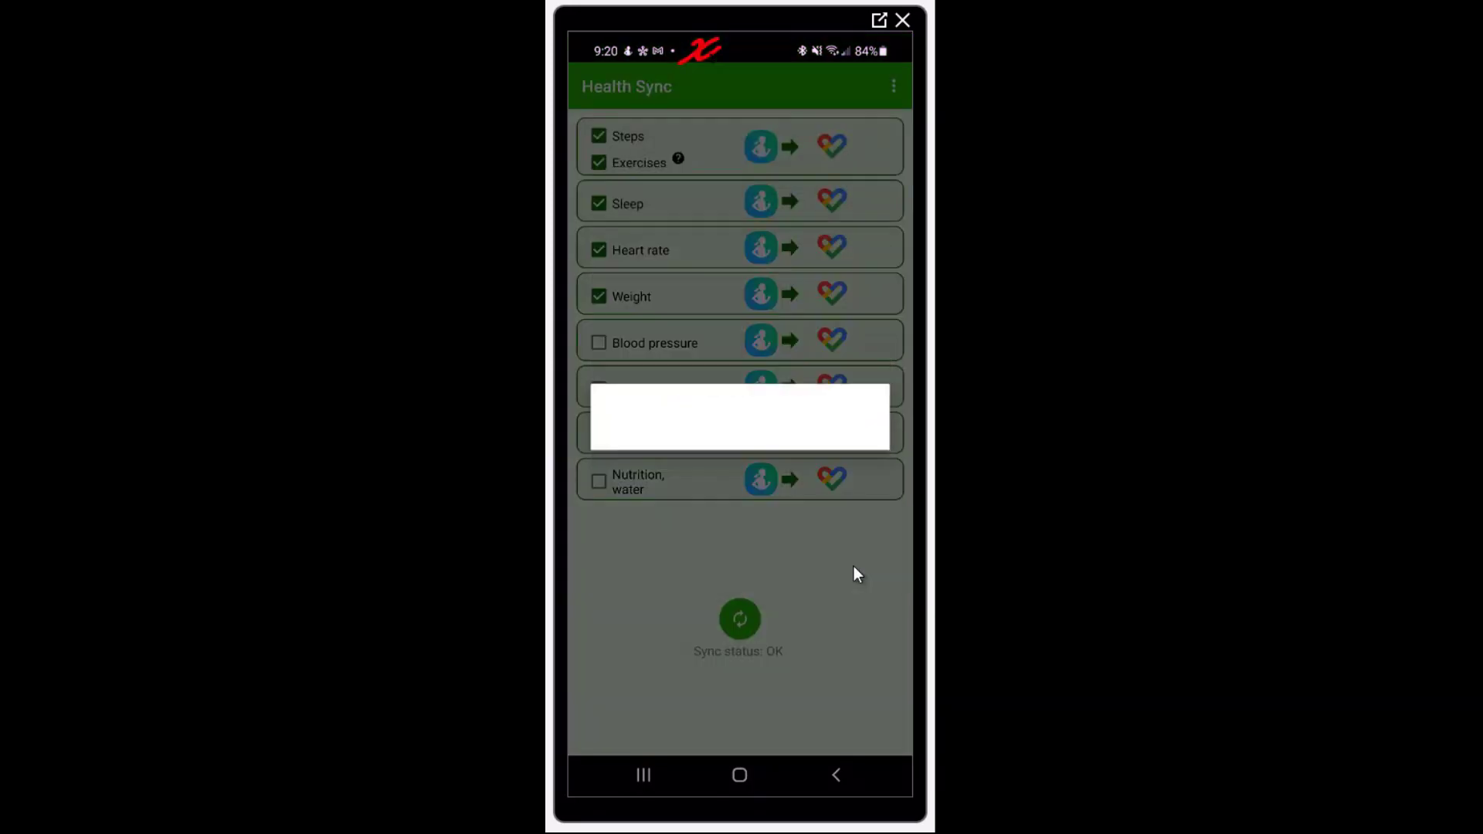
left_click(838, 698)
left_click(851, 468)
left_click(876, 335)
left_click(814, 734)
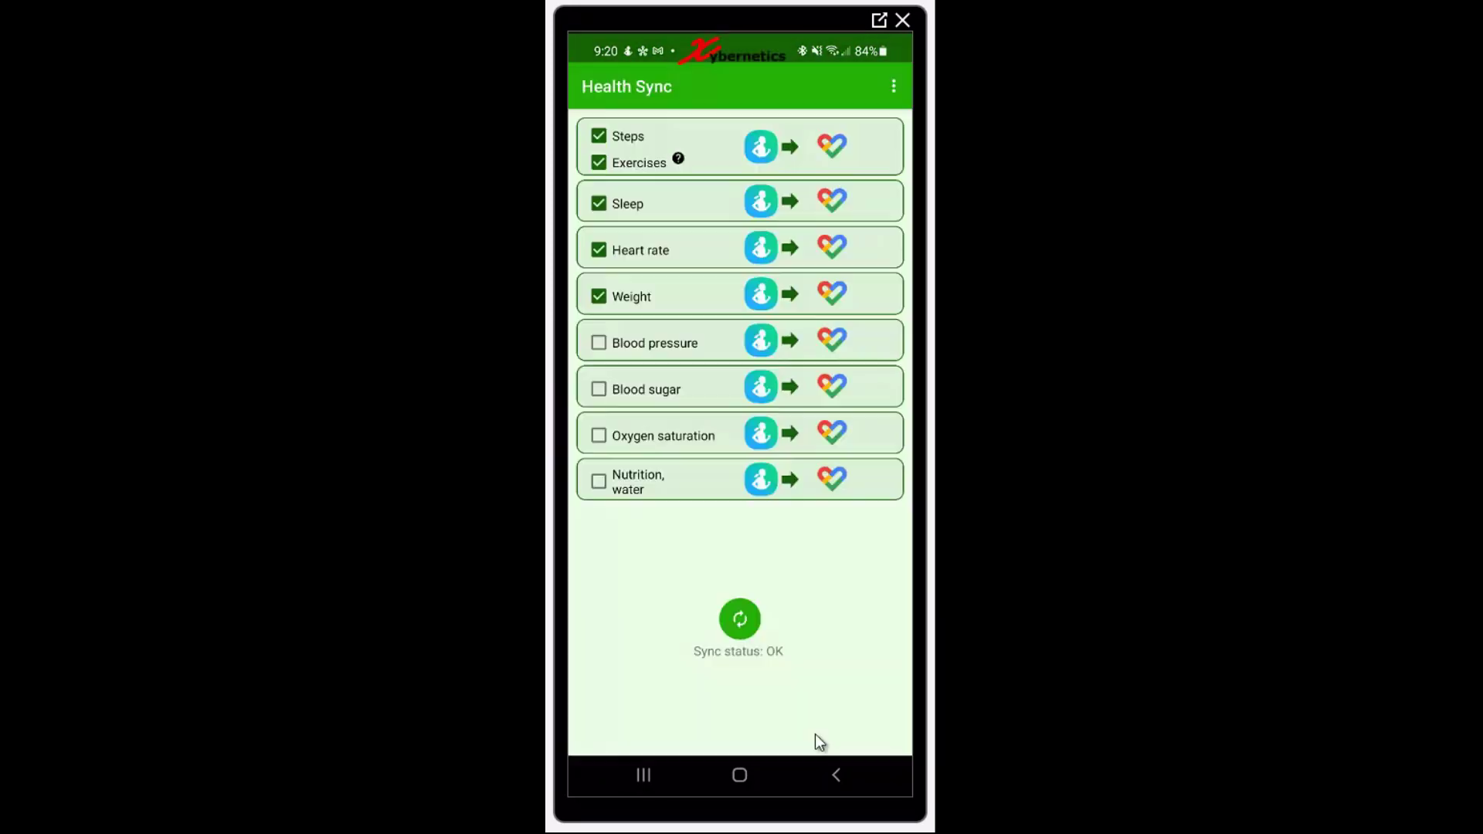
Step: Add Blood pressure to the sync with Google Fit and Samsung Health permissions granted
left_click(599, 343)
left_click(852, 553)
left_click(859, 678)
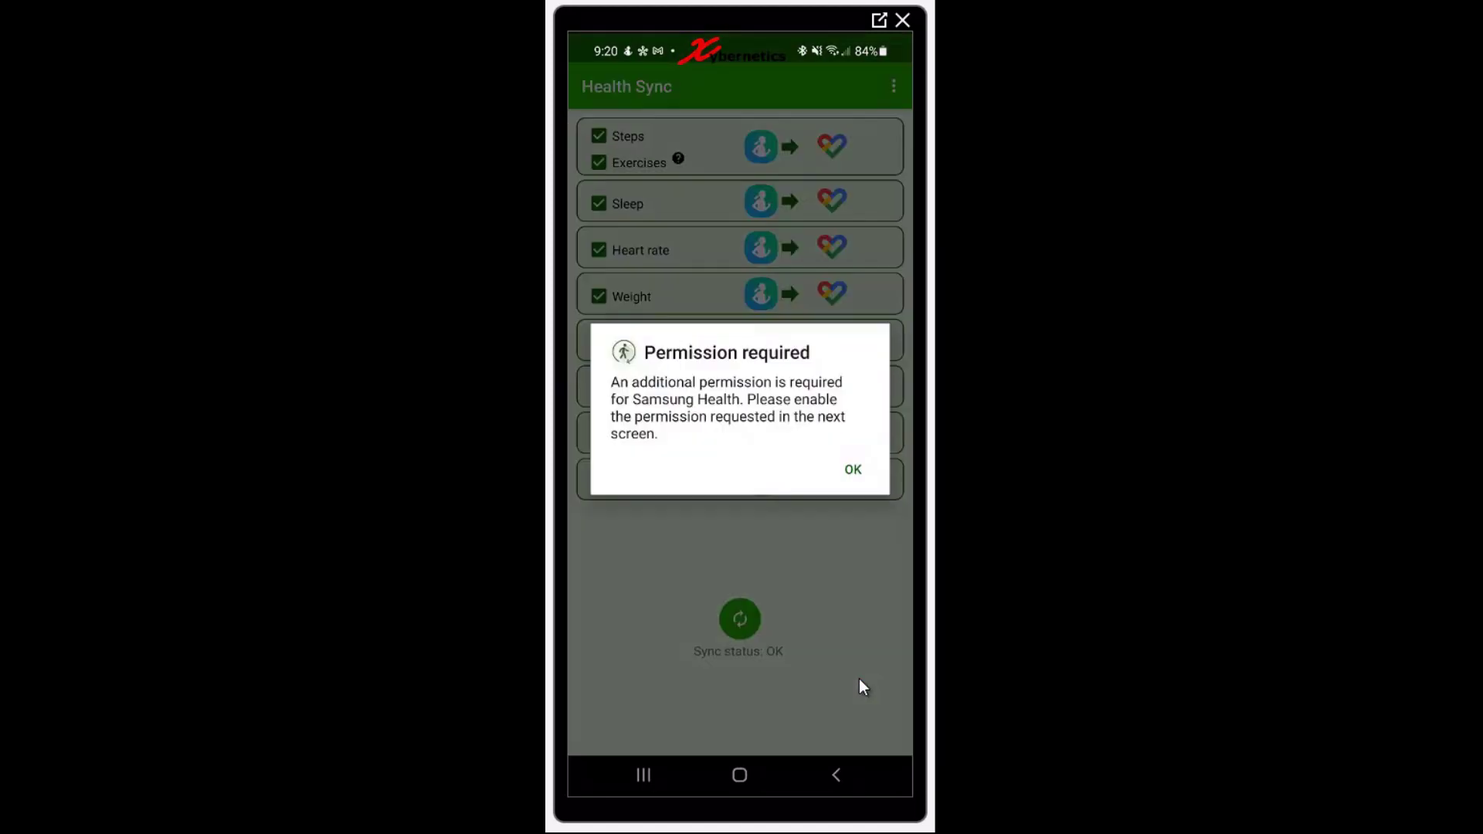
left_click(853, 469)
left_click(877, 380)
left_click(814, 734)
Step: Add Blood sugar to the sync, granting Google Fit and blood glucose permissions
left_click(599, 386)
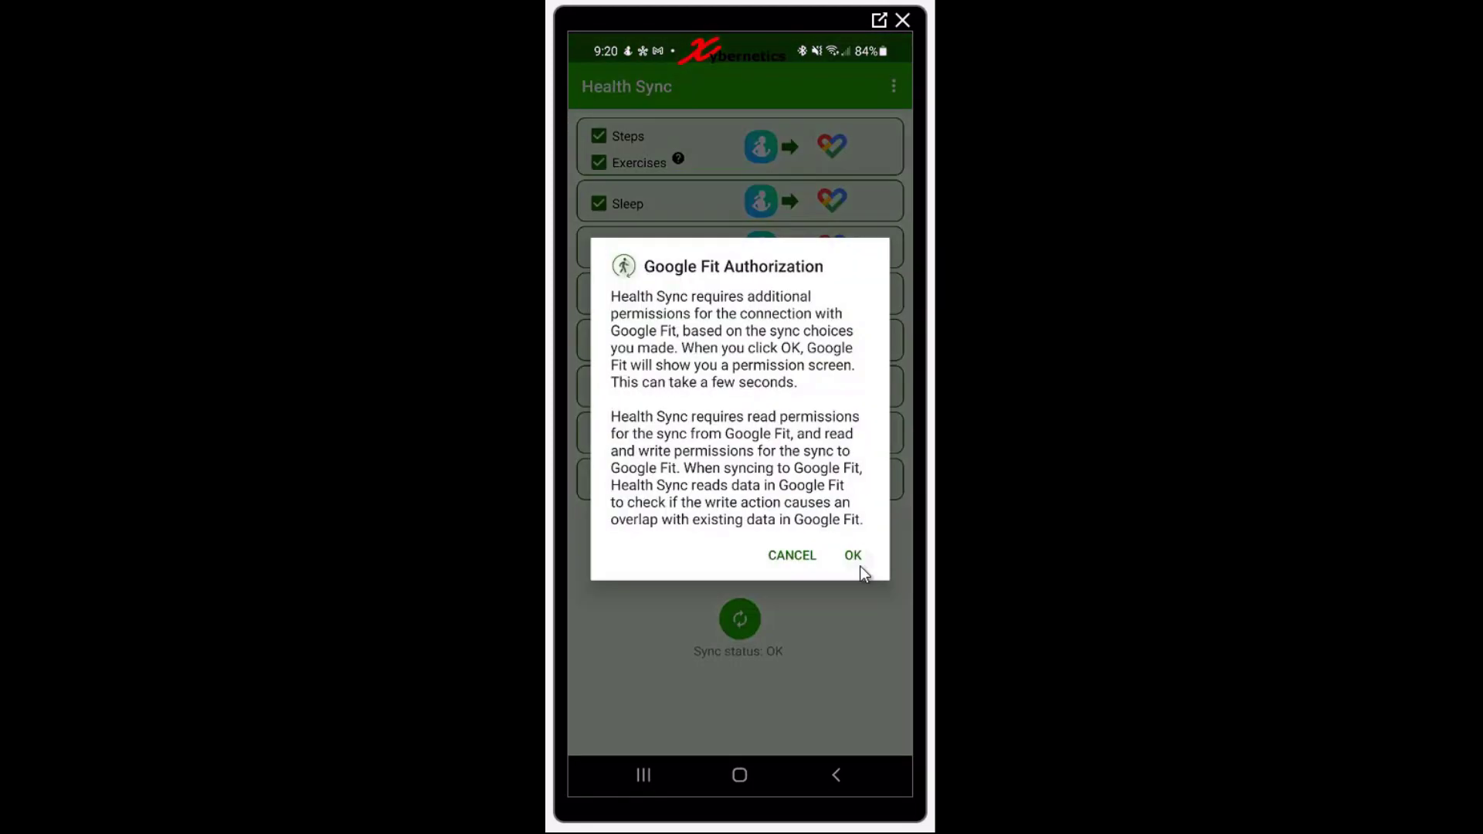
left_click(856, 558)
left_click(844, 685)
left_click(855, 470)
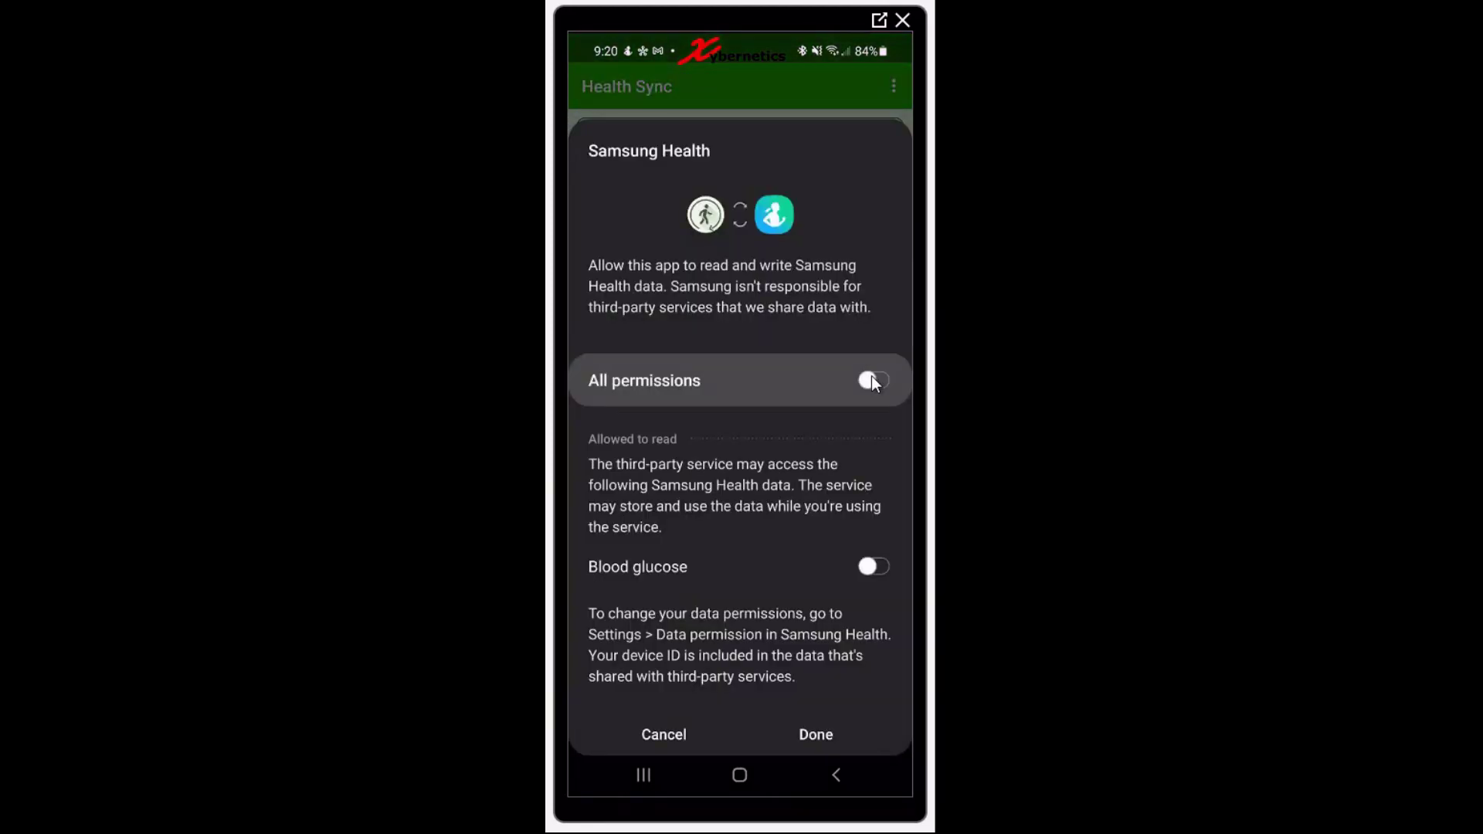
left_click(872, 380)
left_click(814, 734)
Step: Add Oxygen saturation to the sync with all requested permissions granted
left_click(600, 435)
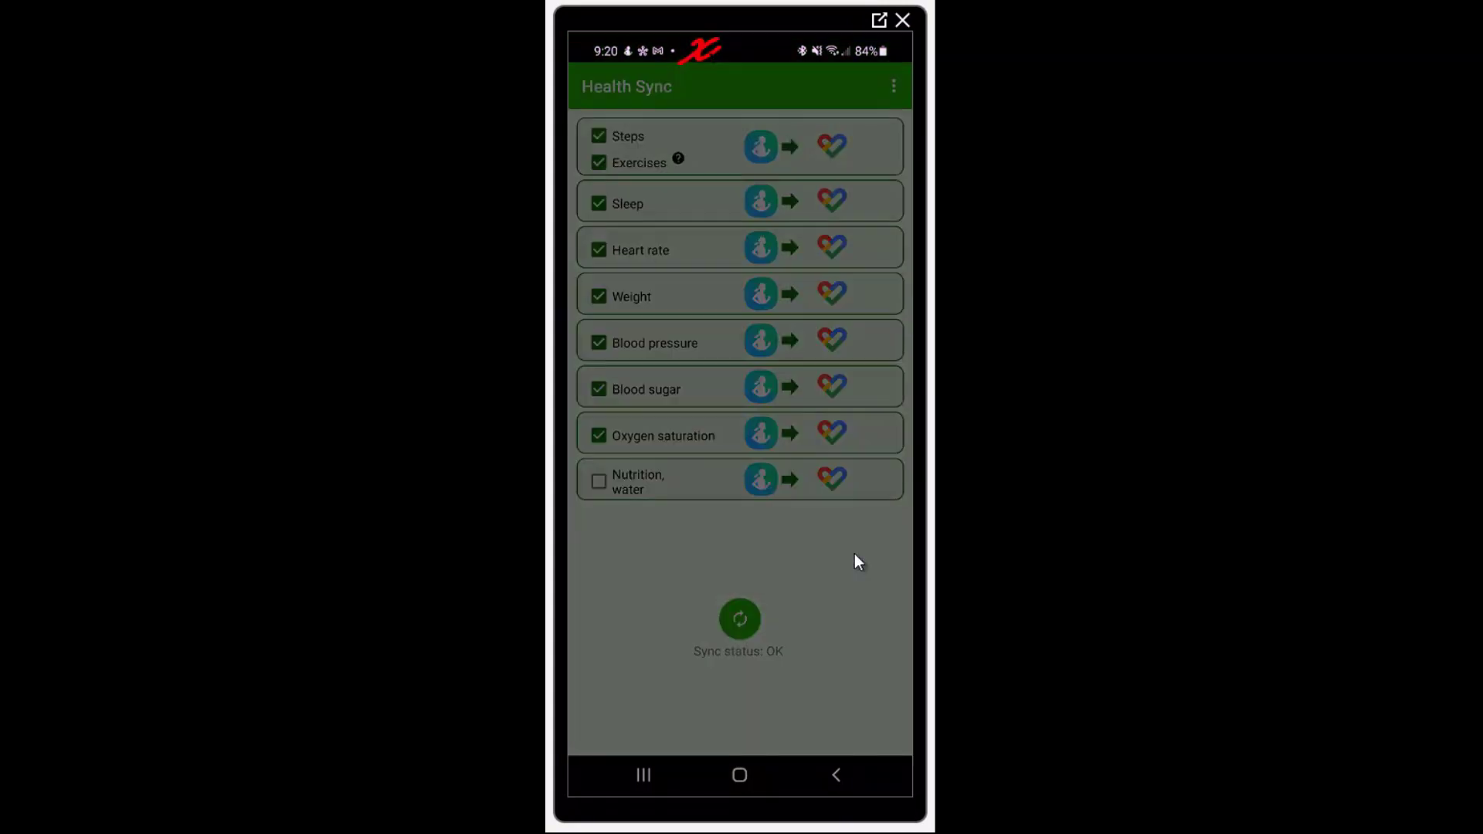
left_click(854, 554)
left_click(846, 675)
left_click(855, 479)
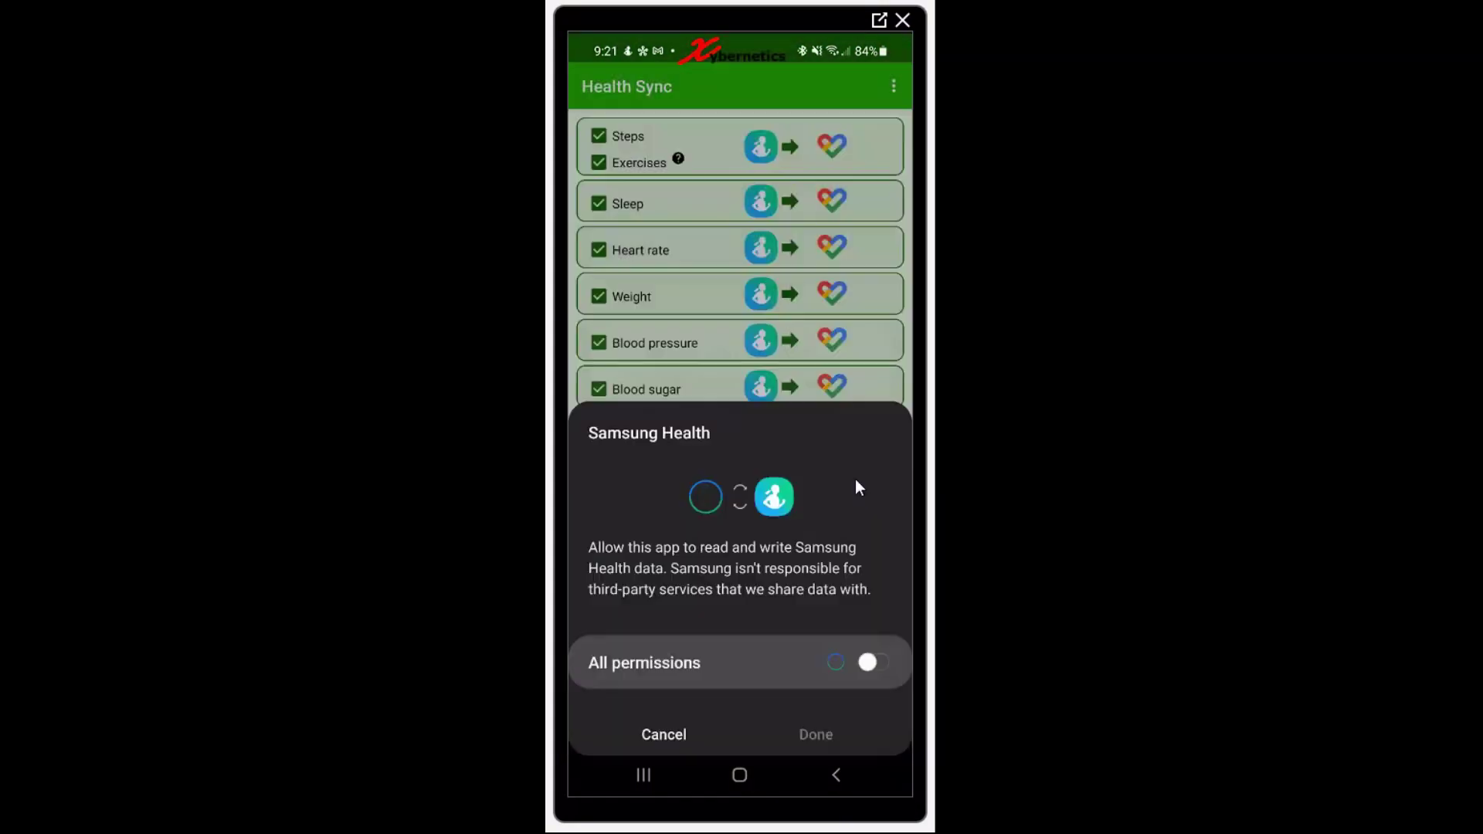
left_click(871, 380)
left_click(814, 732)
Step: Add Nutrition, water to the sync with permissions granted, then return home
left_click(597, 479)
left_click(856, 554)
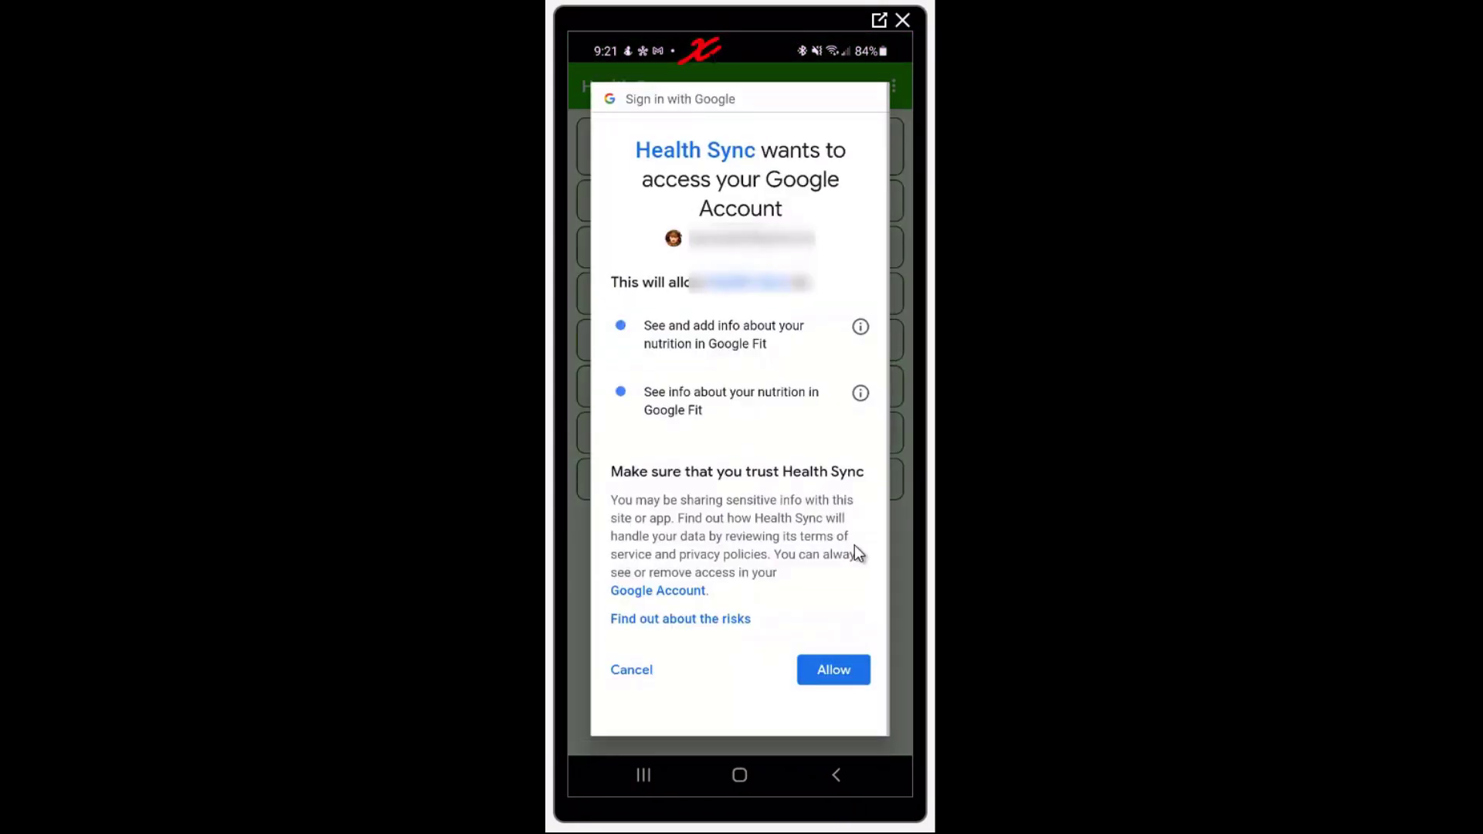
left_click(840, 668)
left_click(851, 470)
left_click(811, 734)
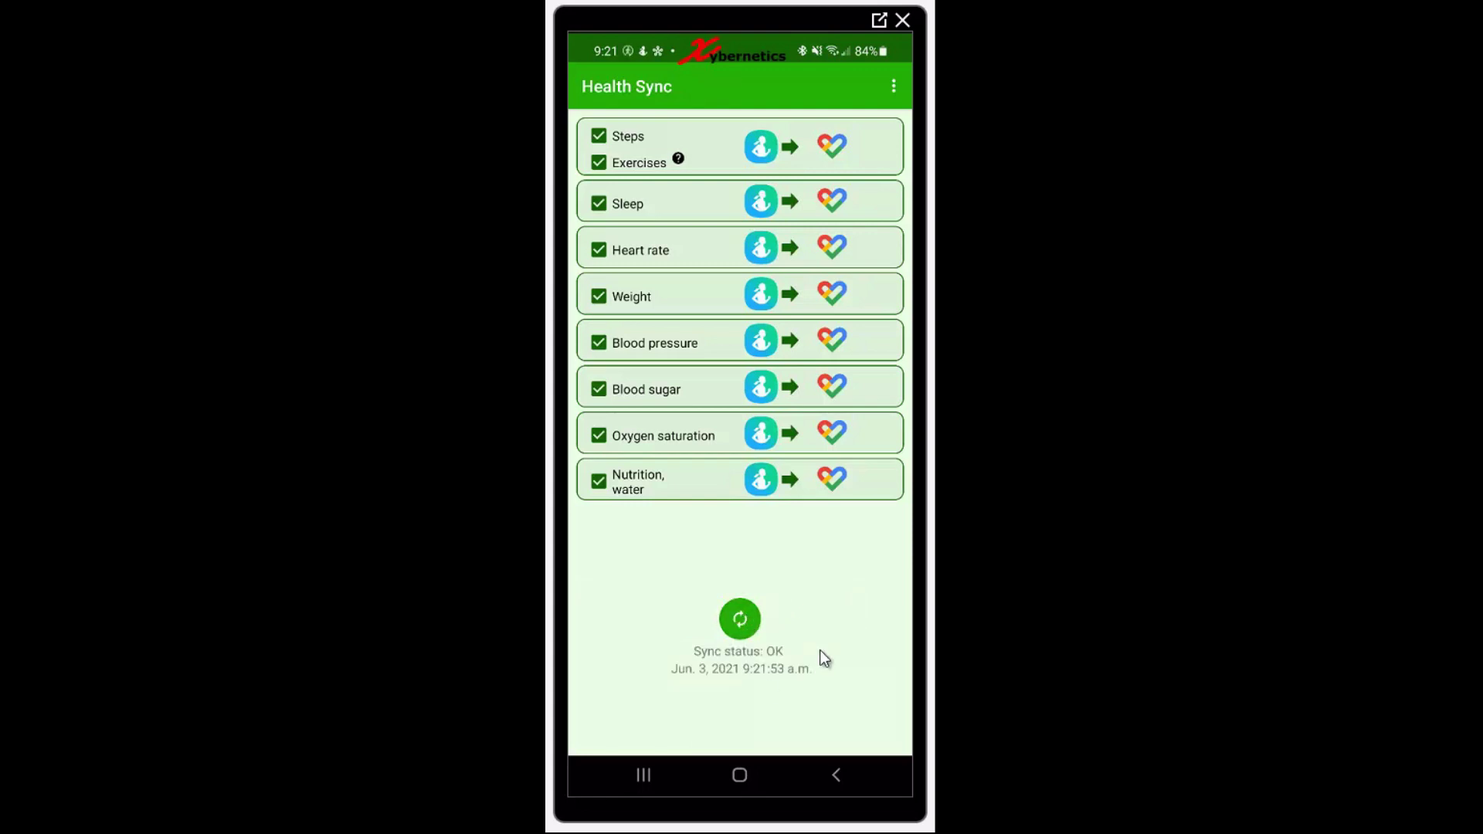
left_click(739, 775)
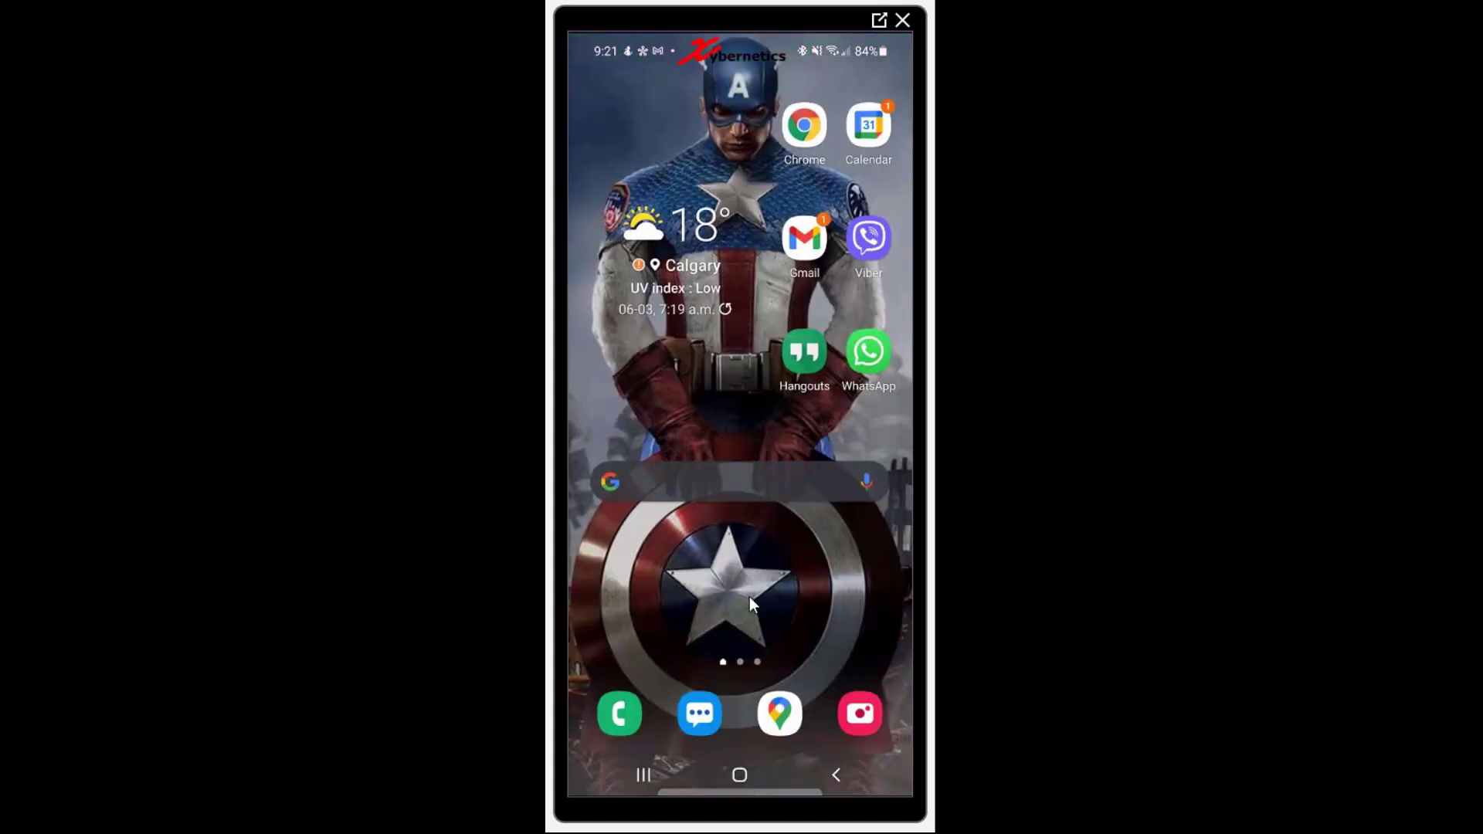
Step: Open Google Fit and check the step counts for May 28 through May 31
left_click_drag(749, 596, 729, 178)
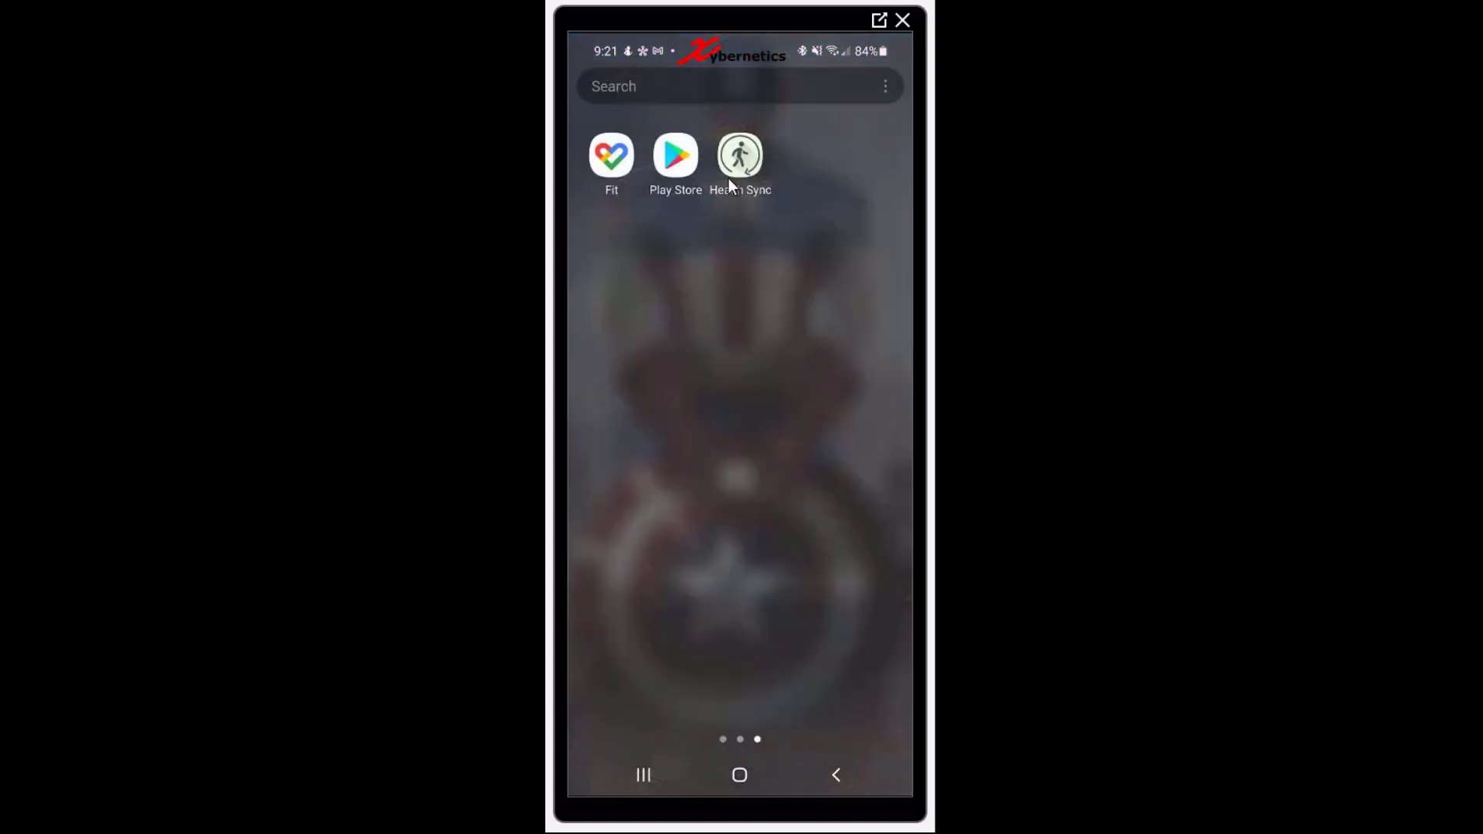
left_click(606, 164)
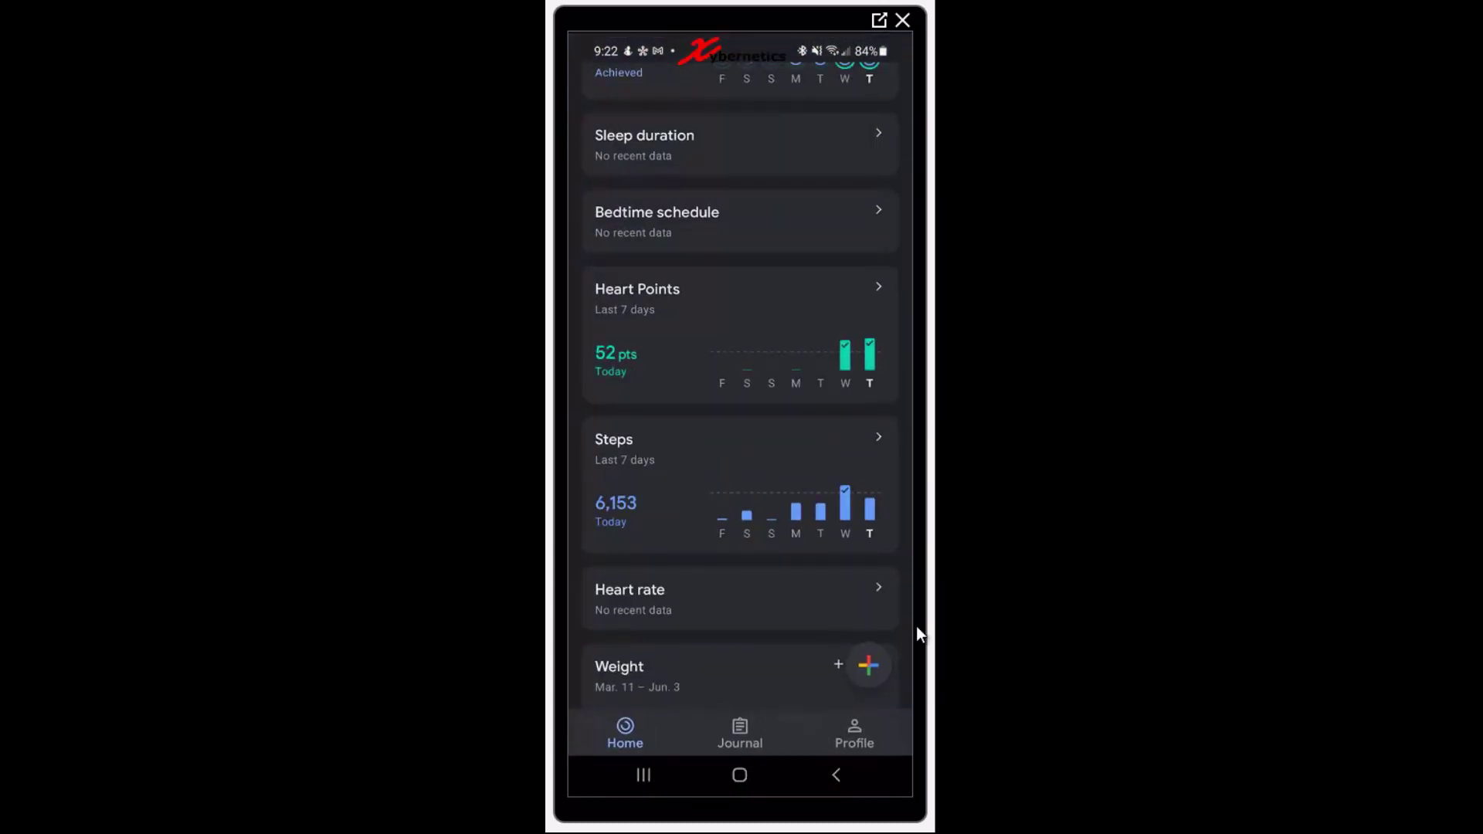
left_click(726, 521)
left_click(748, 513)
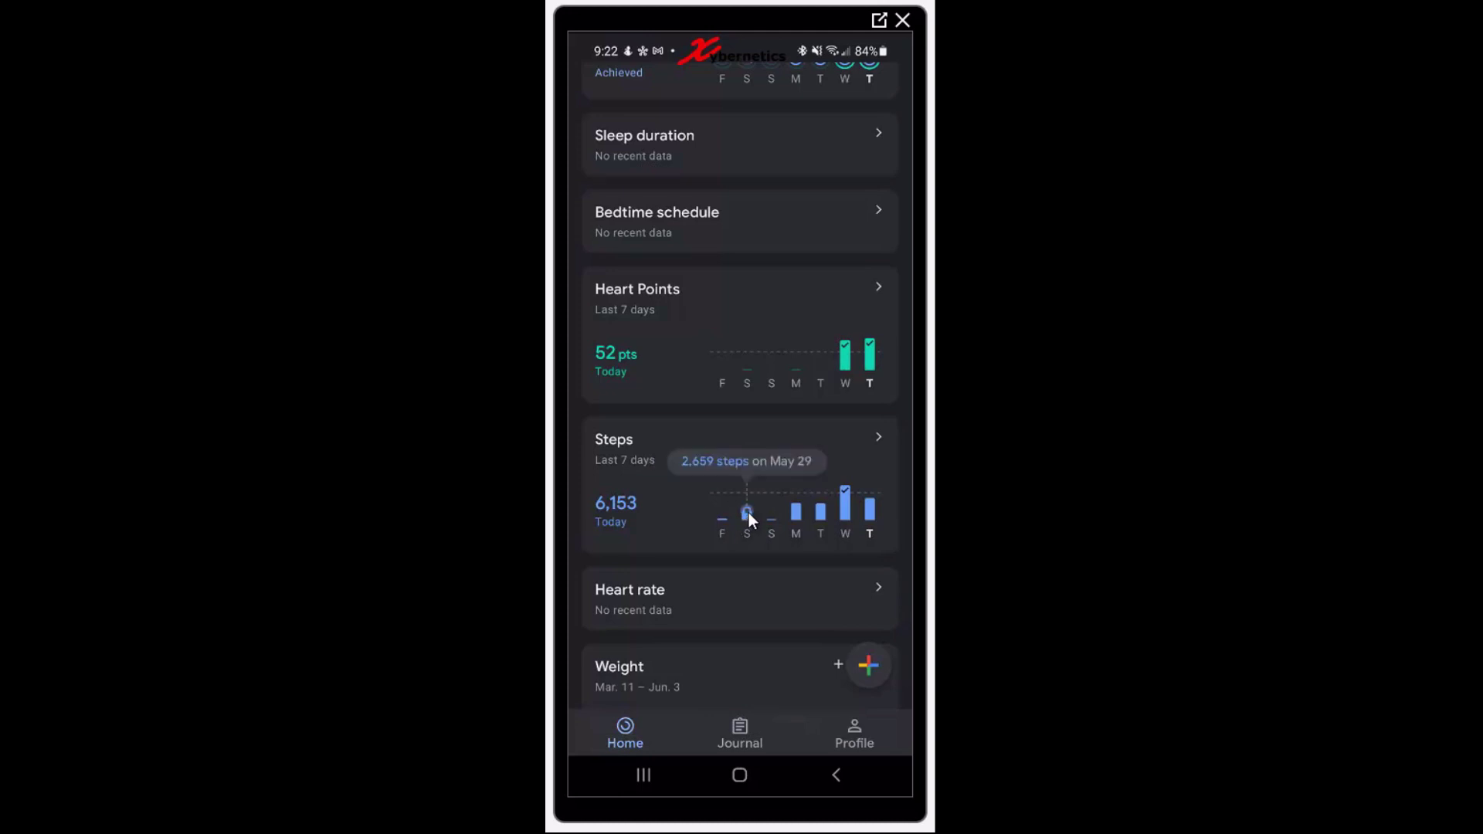
left_click(769, 521)
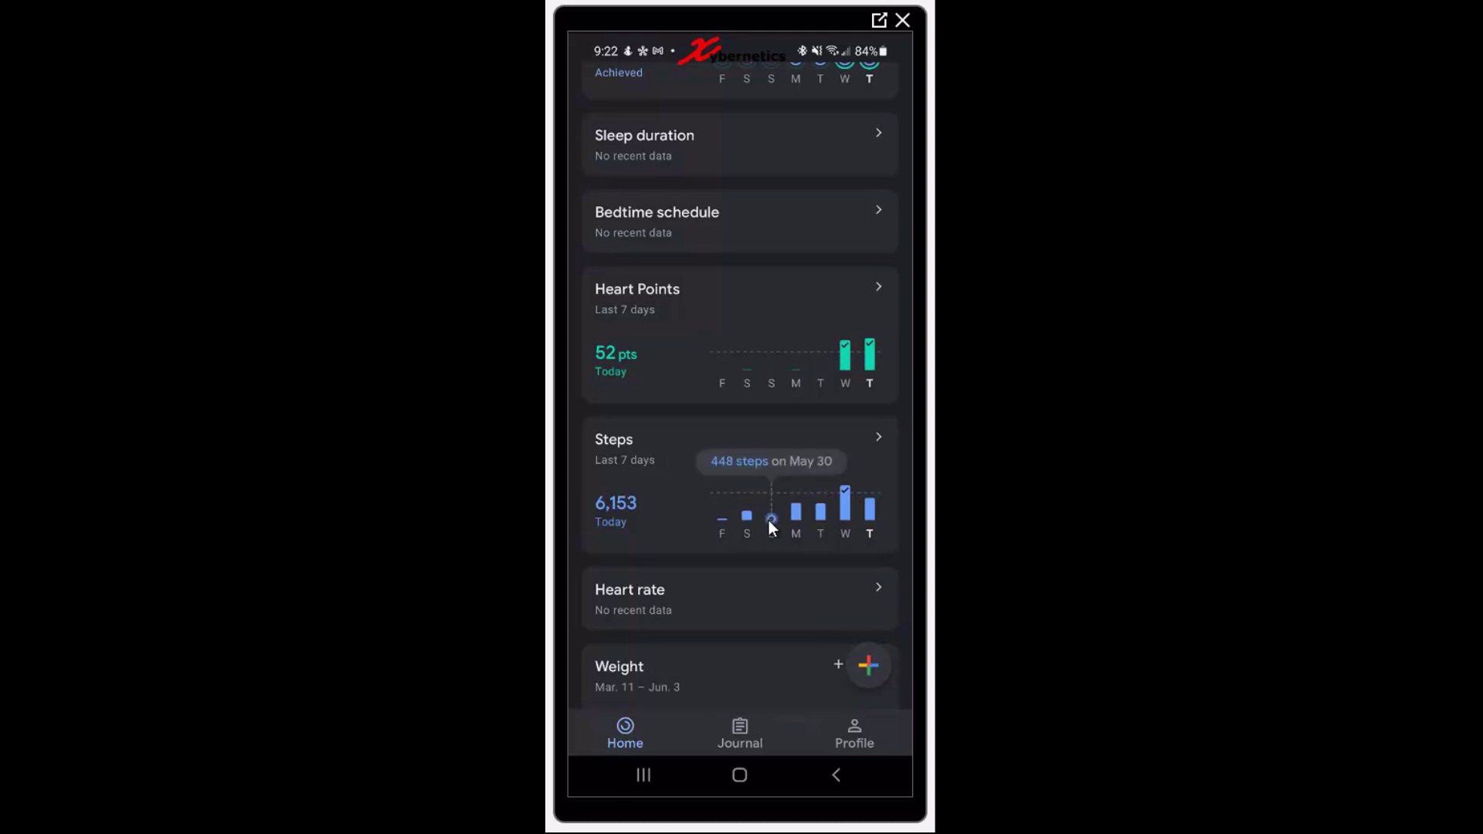
left_click(796, 512)
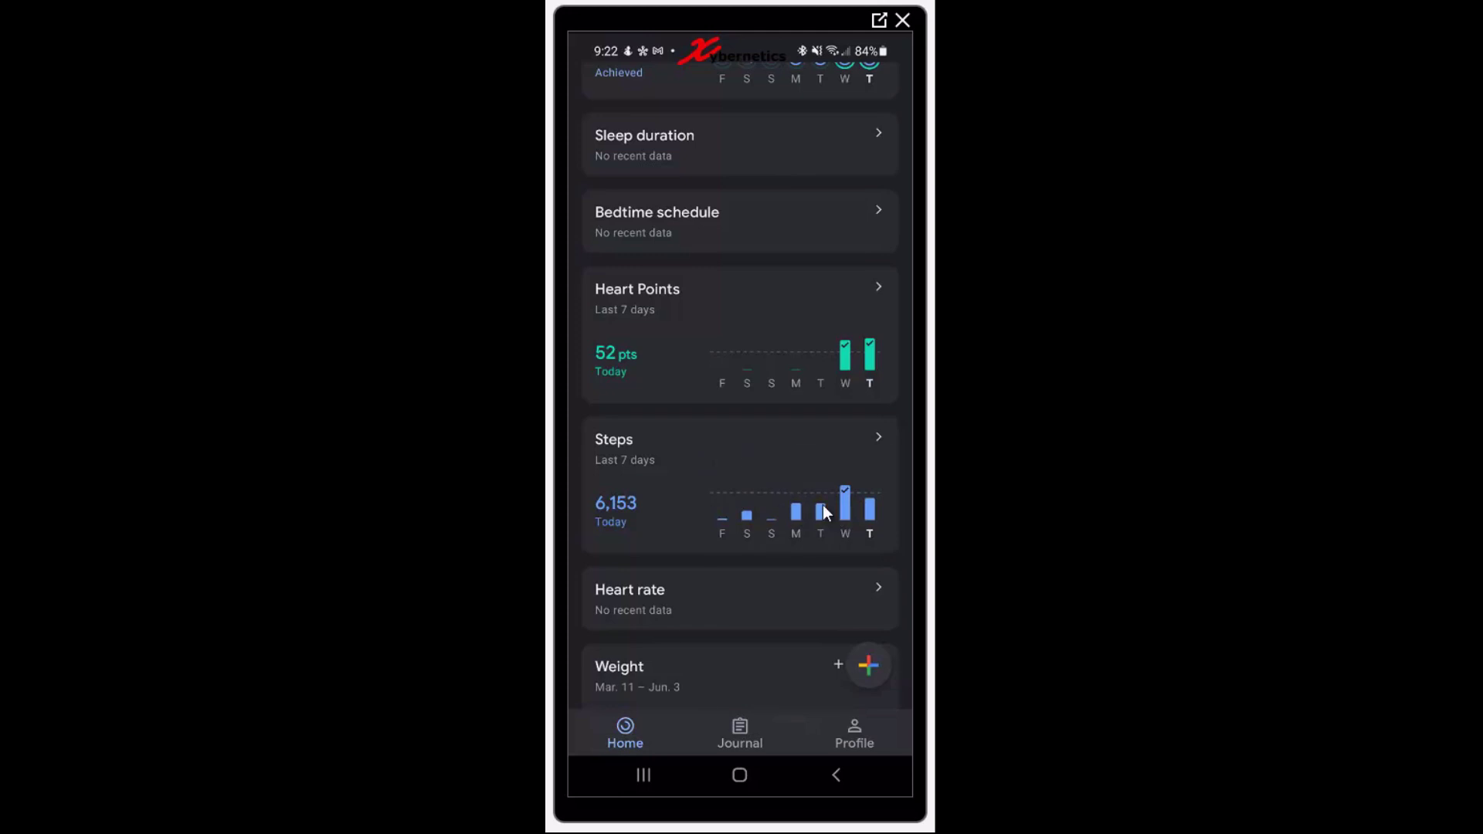
Step: Check step counts for June 1 to today, June 3 (6,153), then return to the app drawer
left_click(823, 507)
left_click(848, 504)
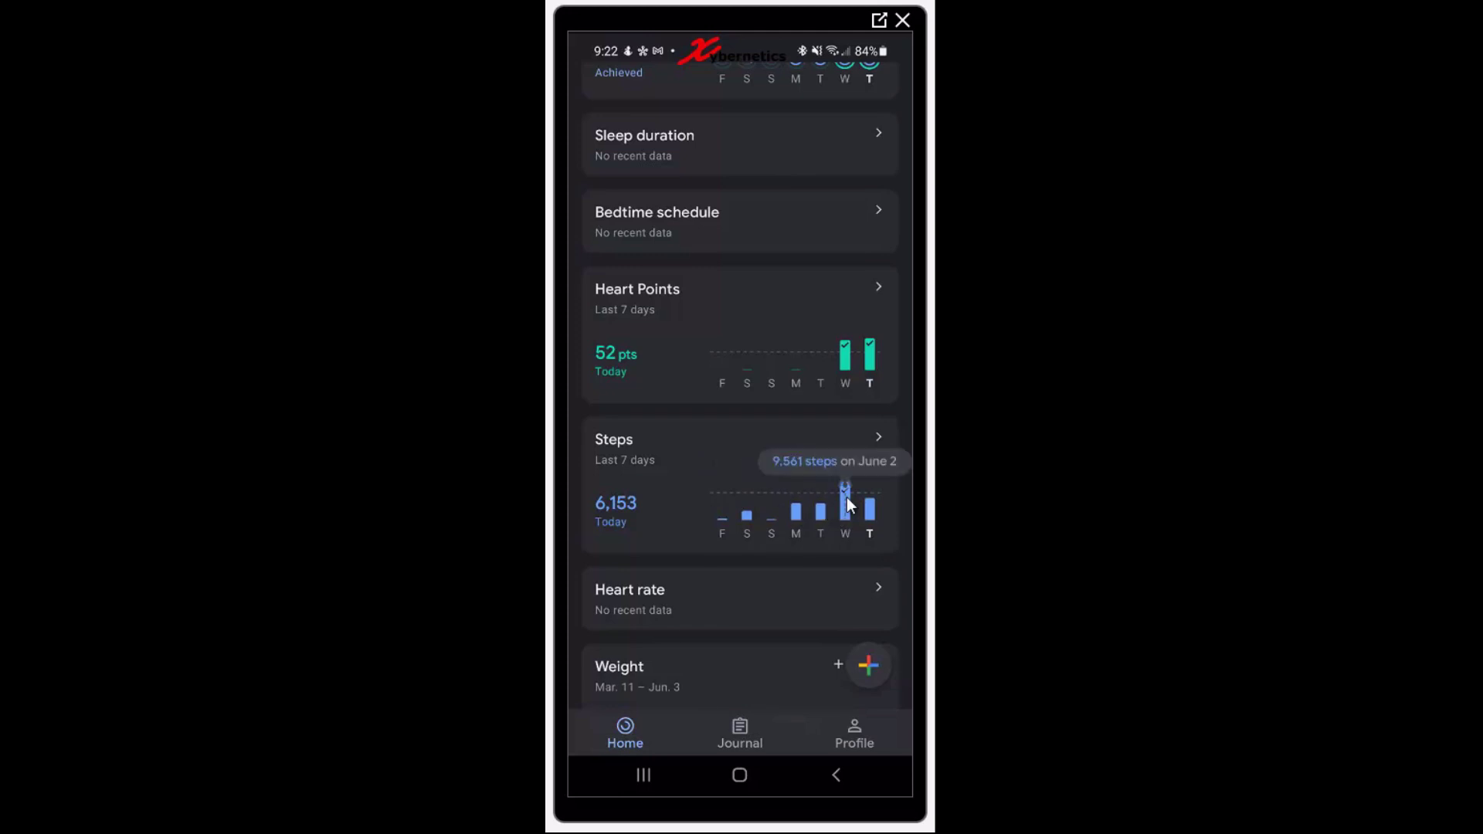
left_click(867, 502)
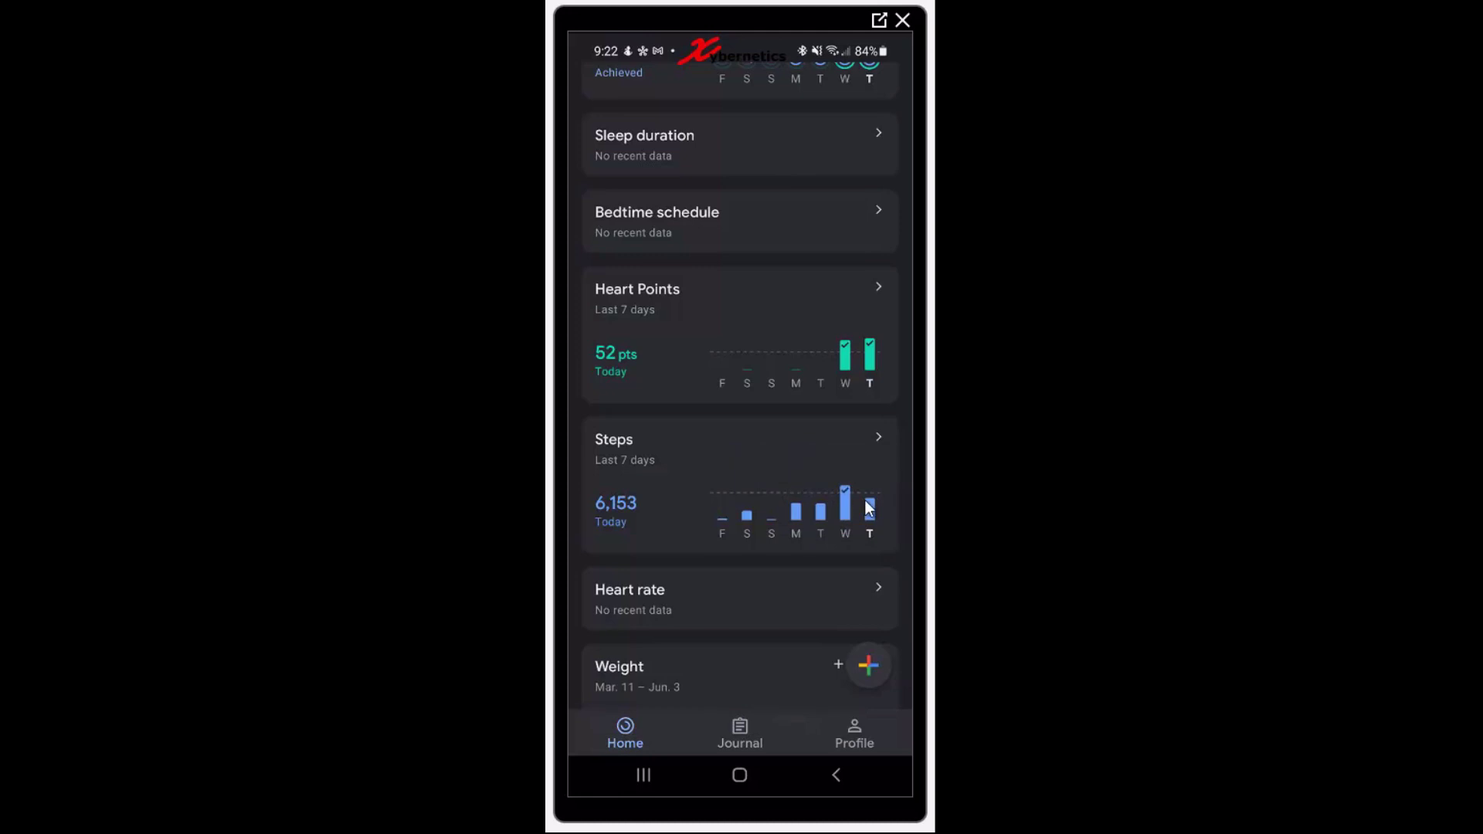
left_click(870, 505)
left_click(735, 775)
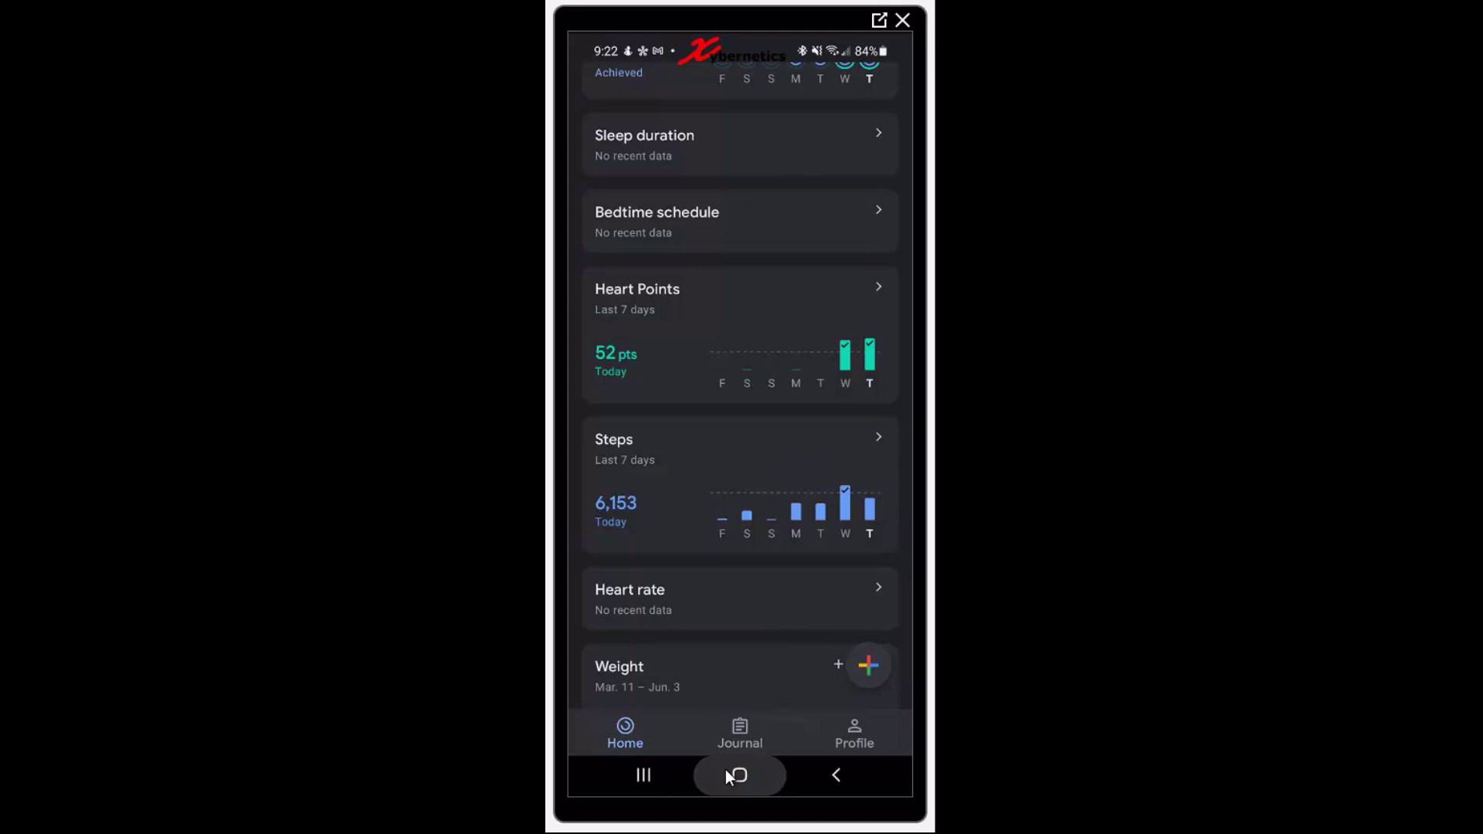
left_click_drag(769, 557, 777, 162)
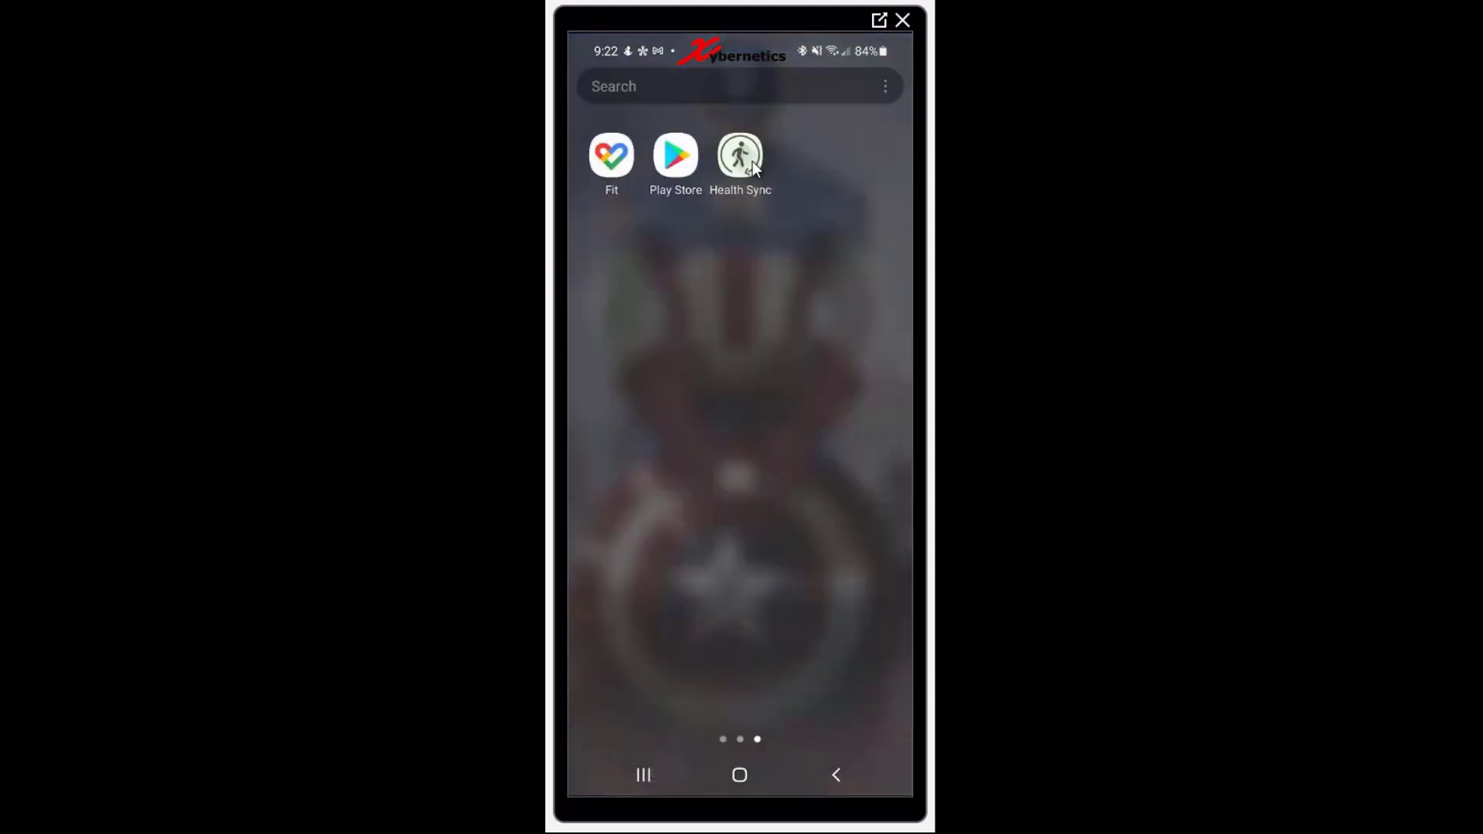
Step: Find Samsung Health by searching 'sam' and open its Steps history
left_click(717, 85)
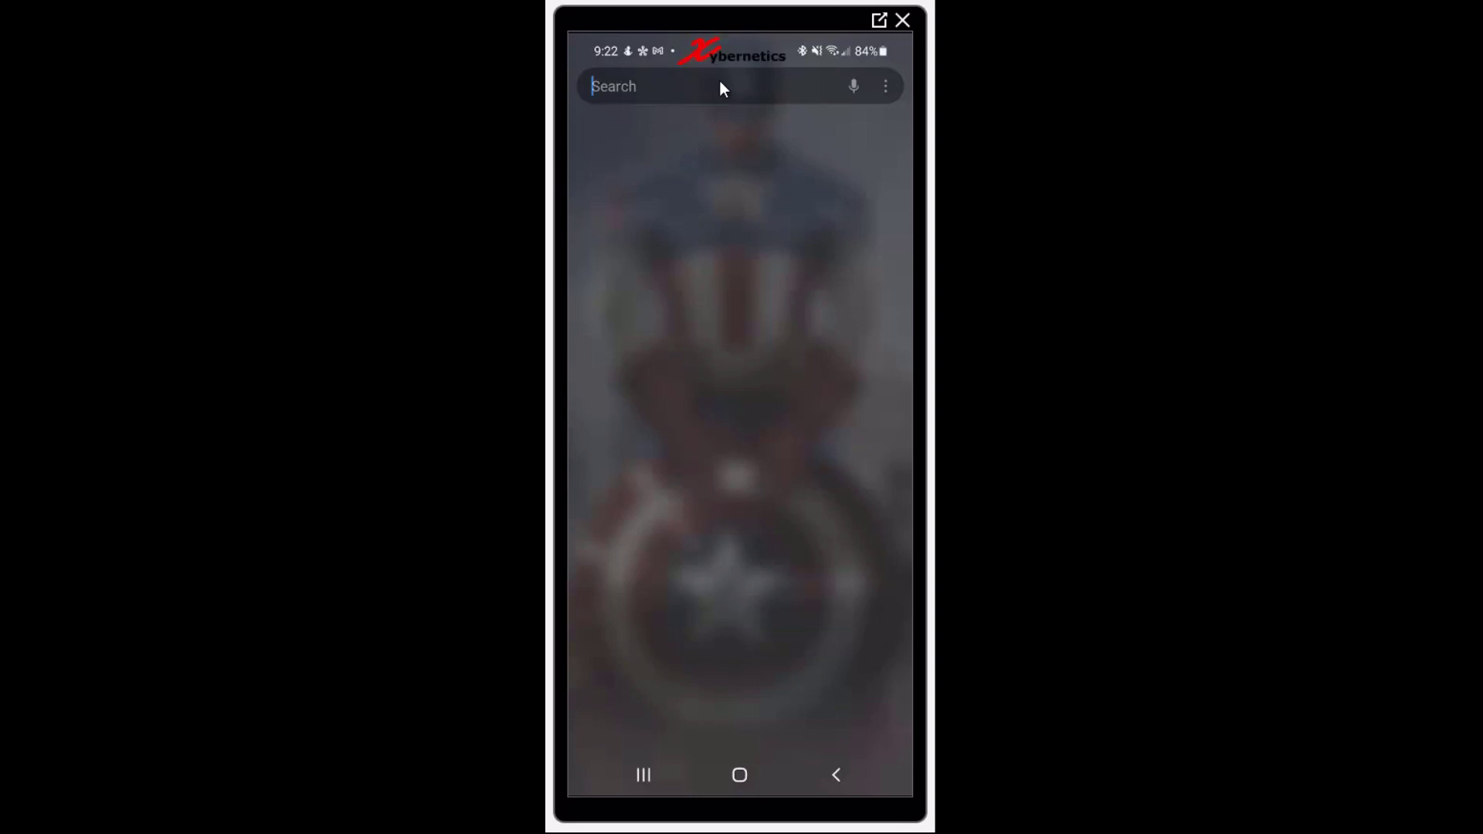
type("sam")
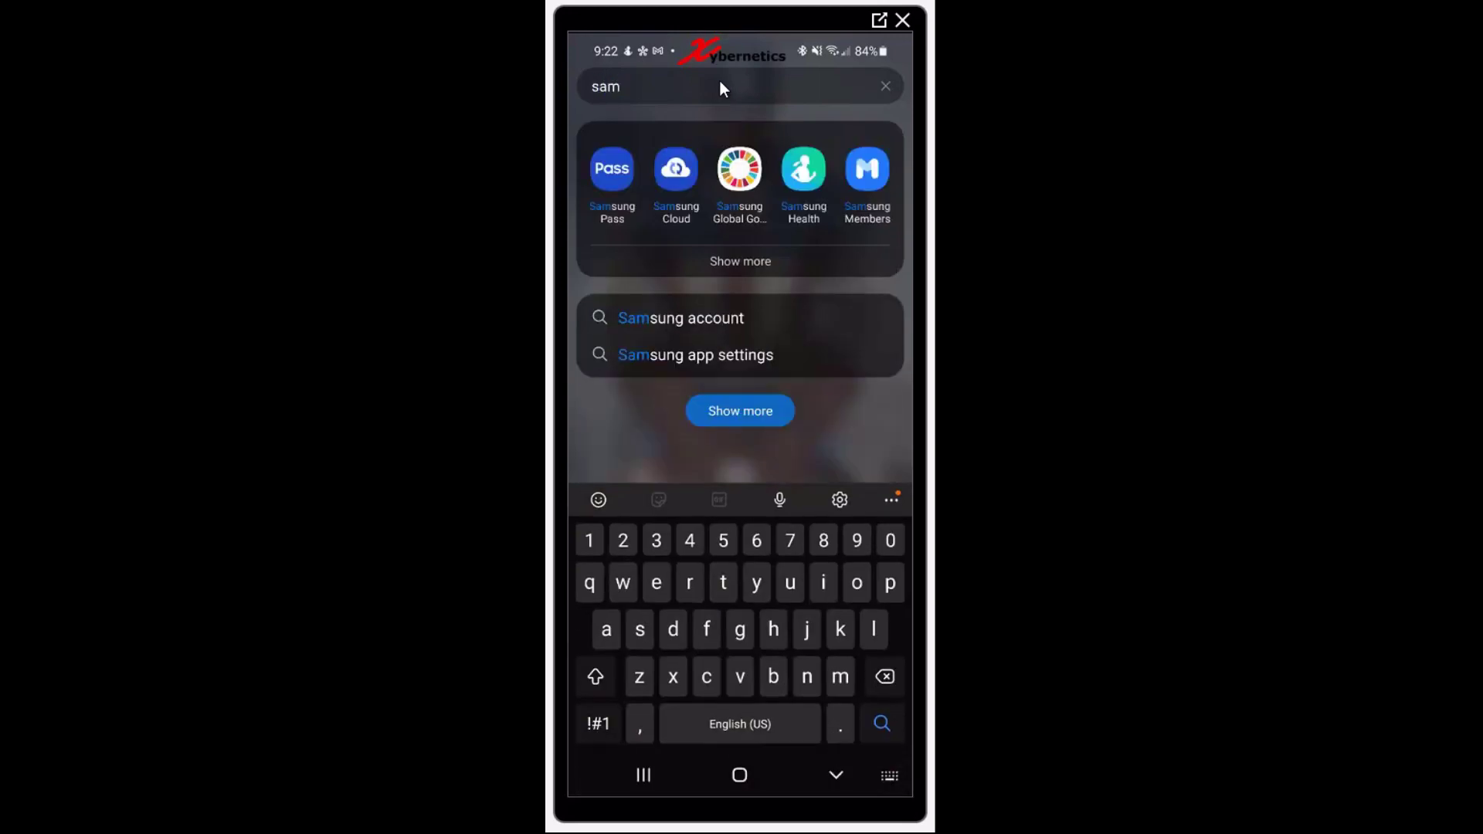
left_click(797, 173)
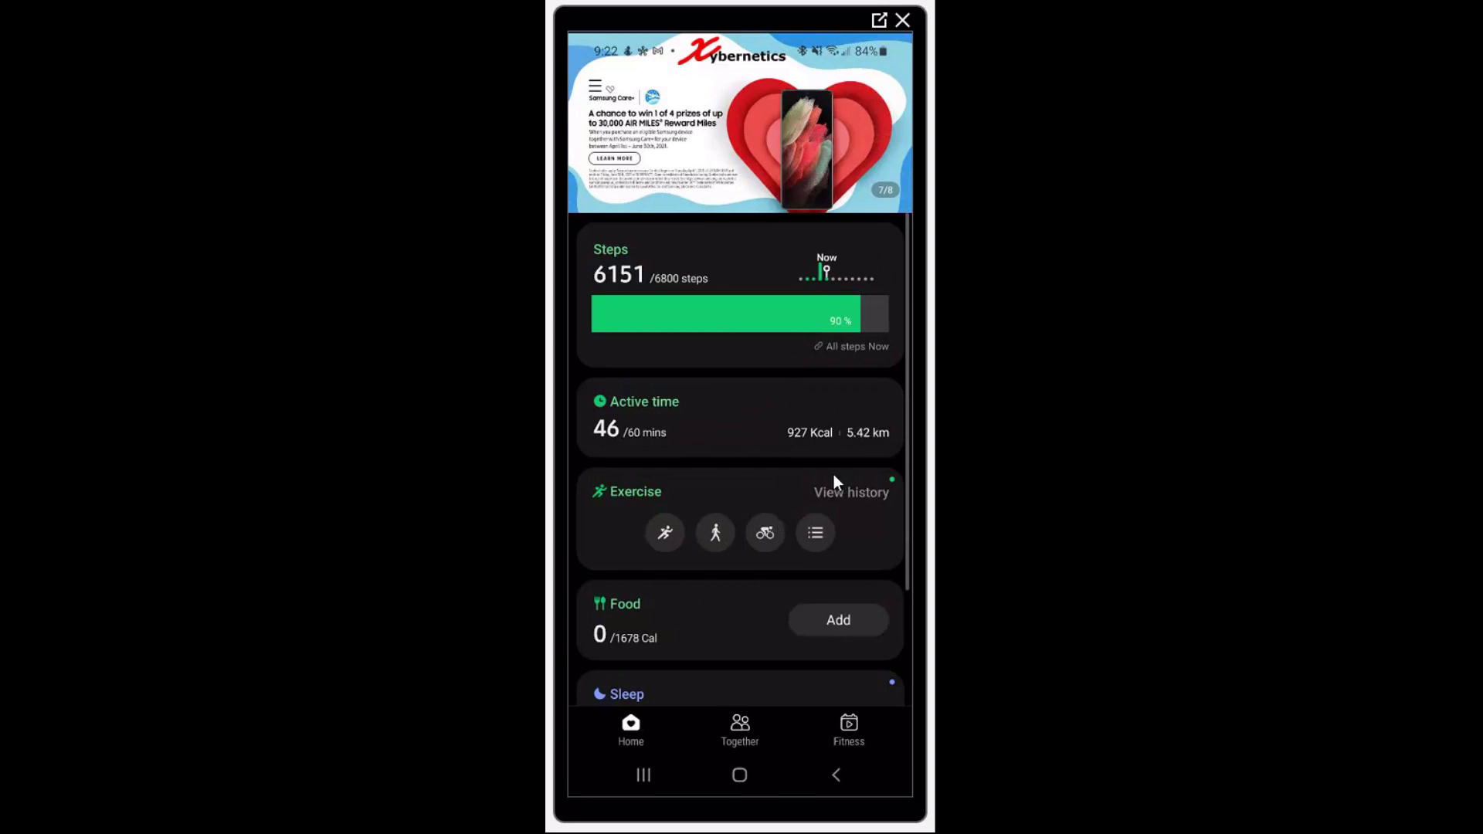
left_click(879, 341)
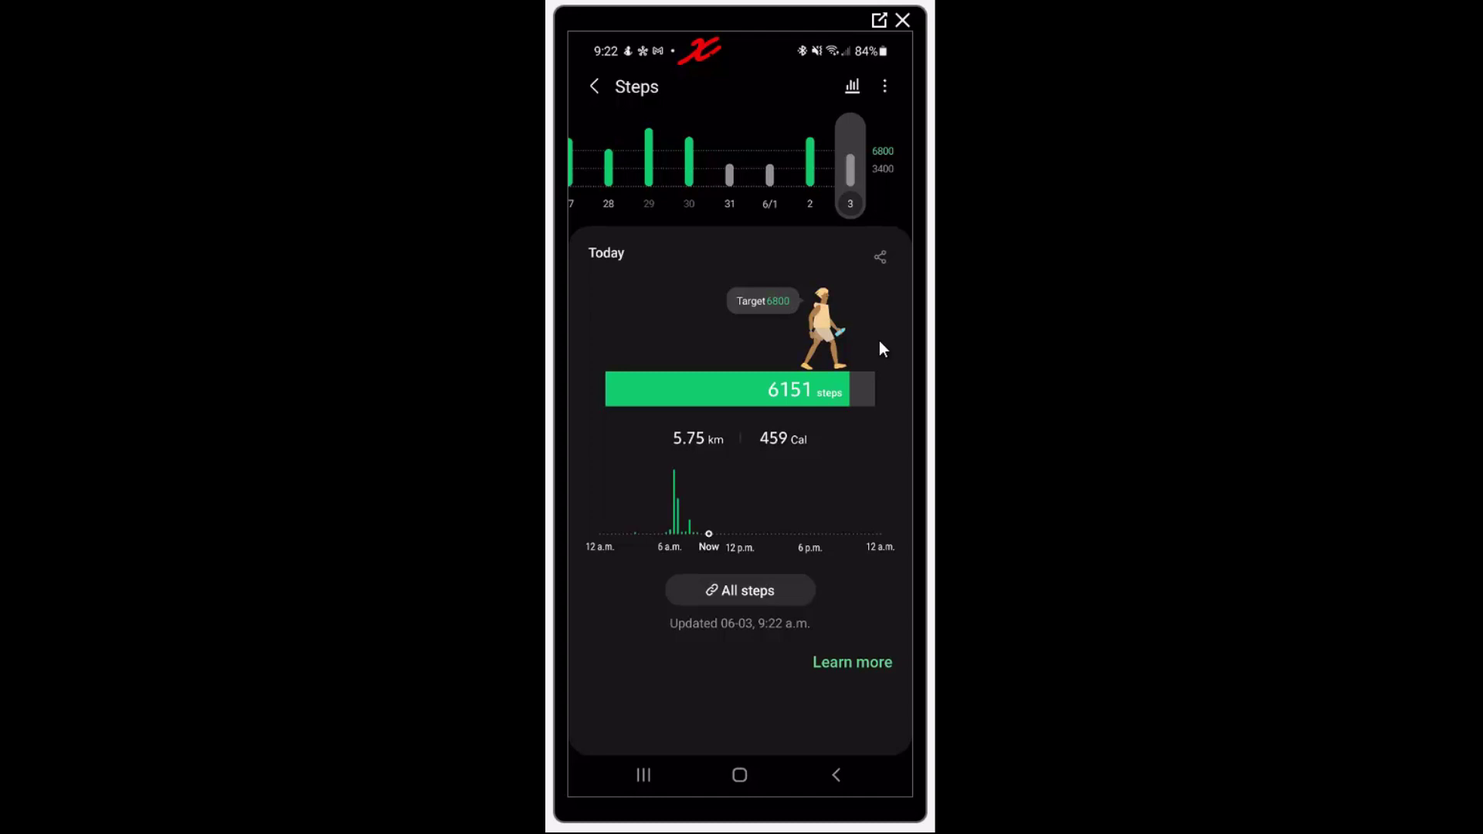
Step: Review daily step totals from June 2 back to May 29 (11225), then return to the app drawer
left_click(813, 166)
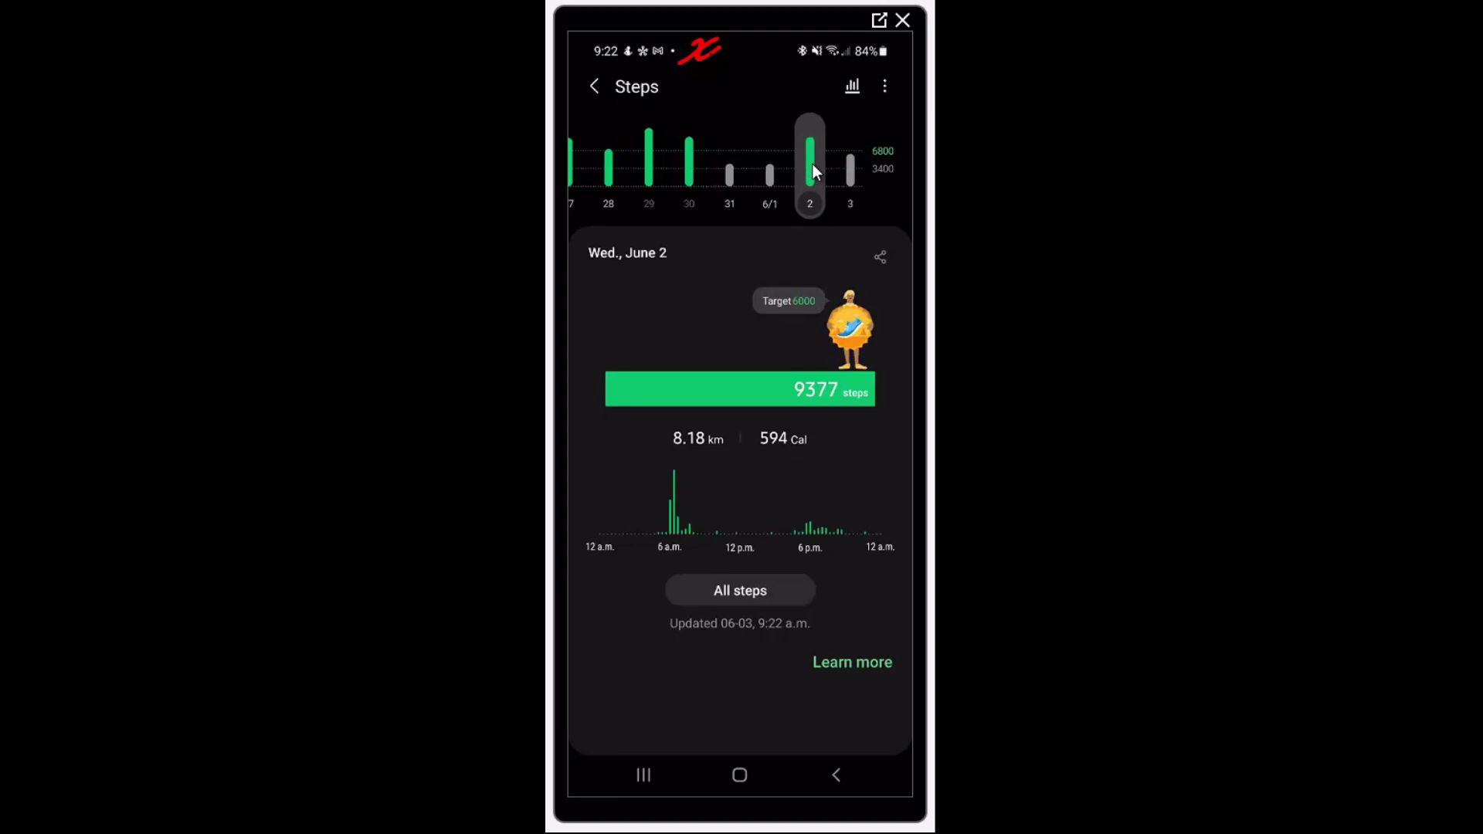
left_click(771, 172)
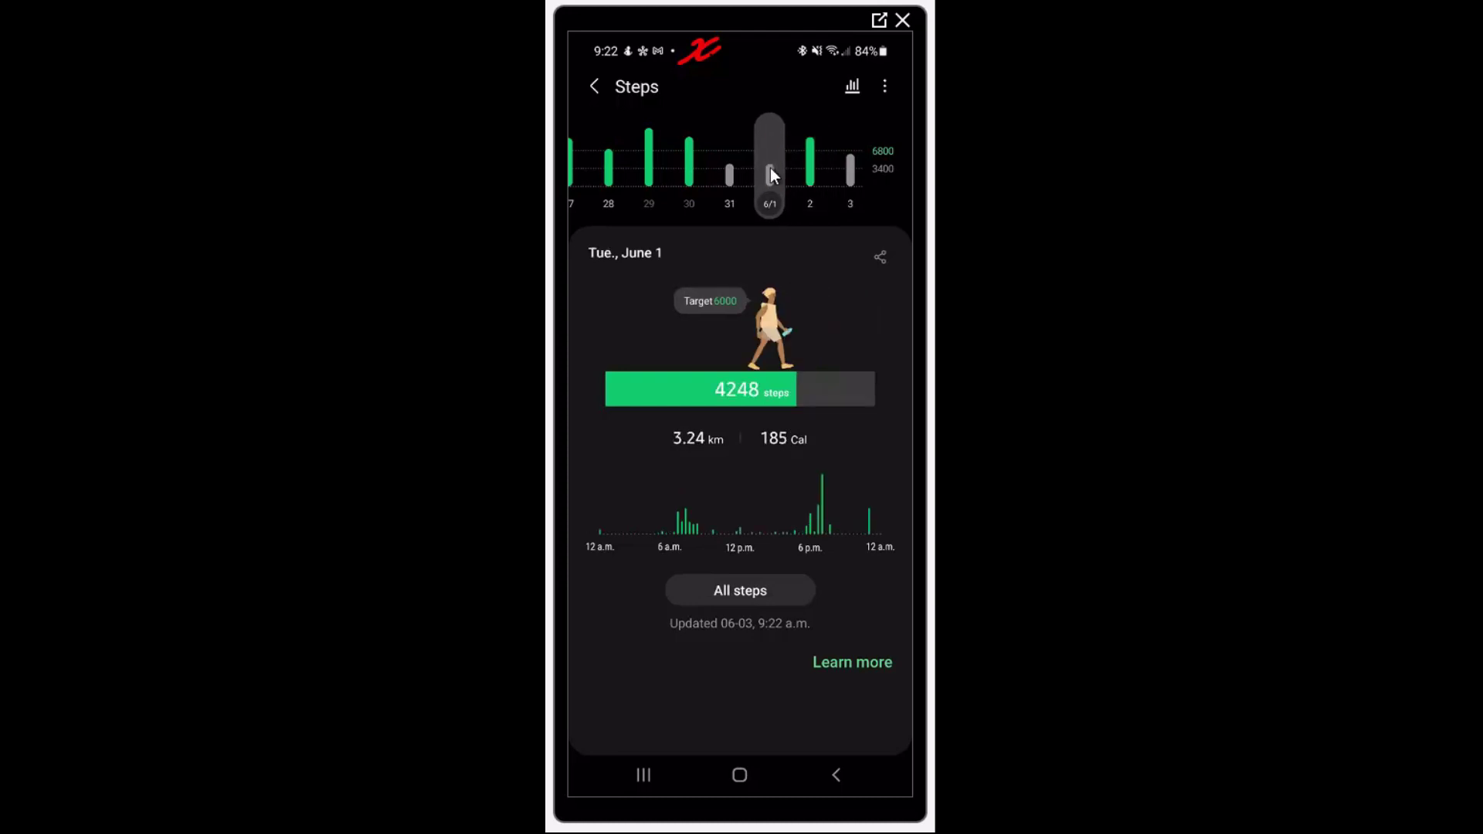
left_click(732, 171)
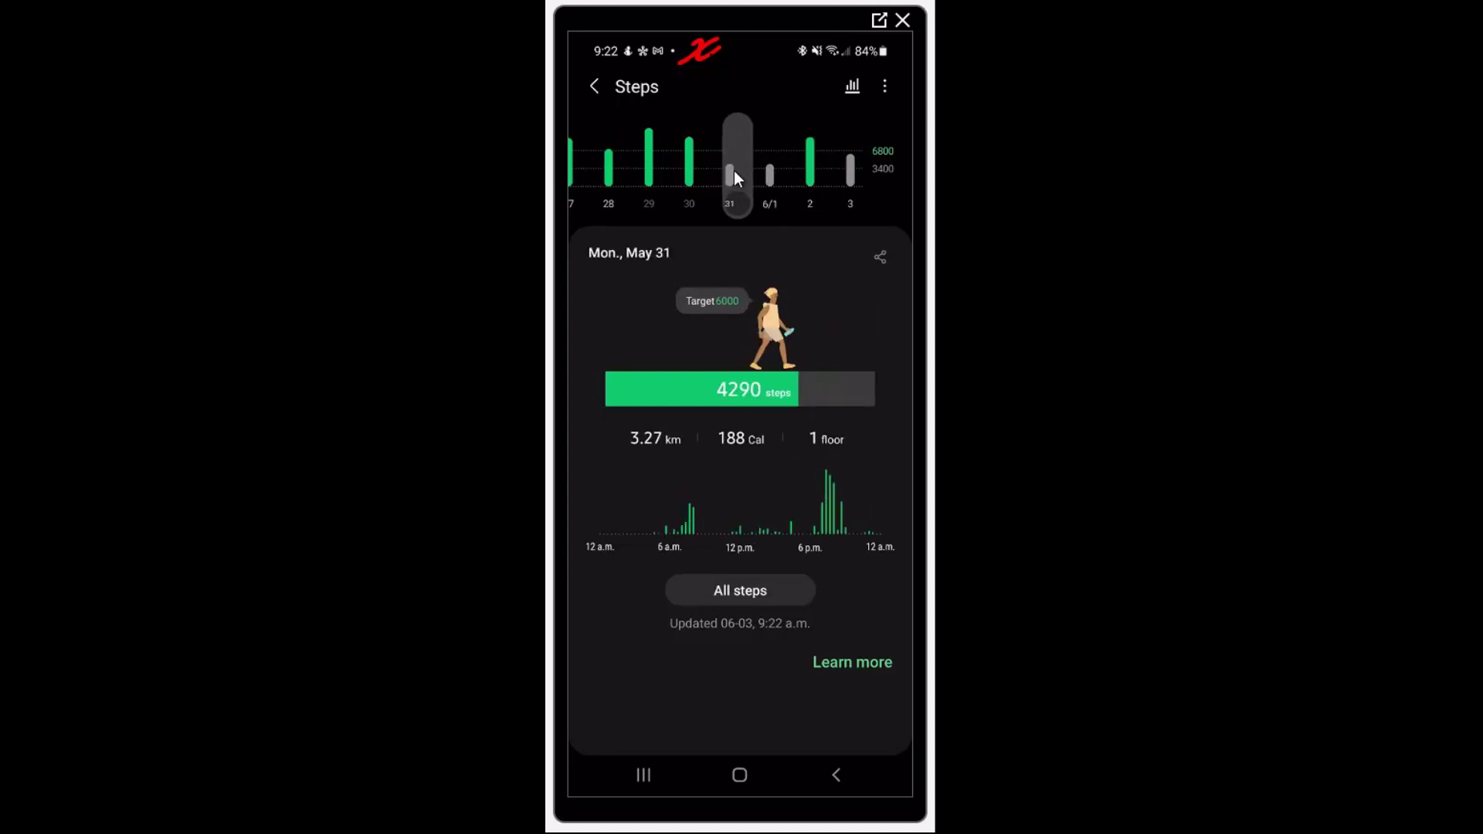
left_click(688, 166)
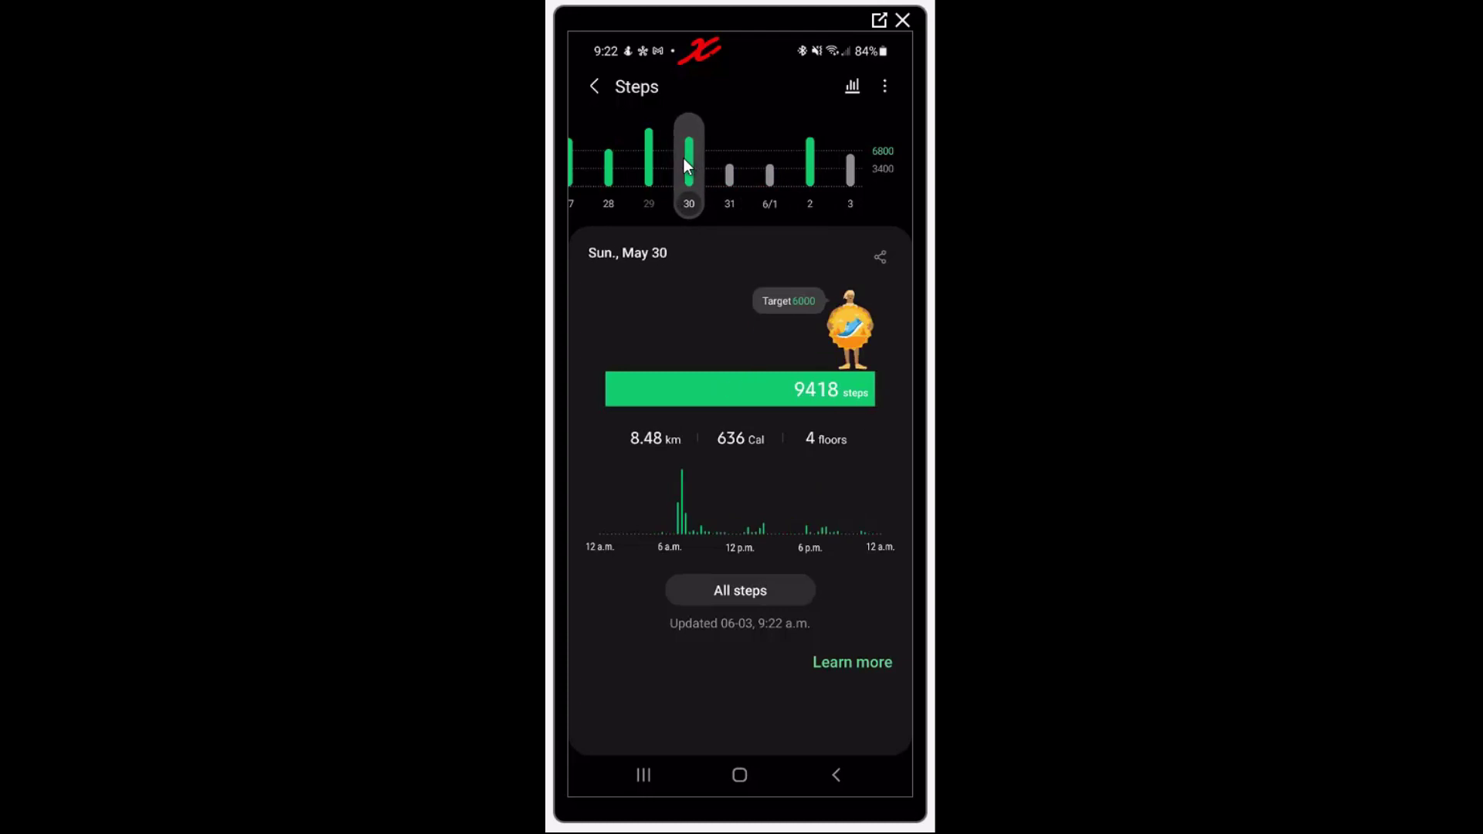
left_click(652, 164)
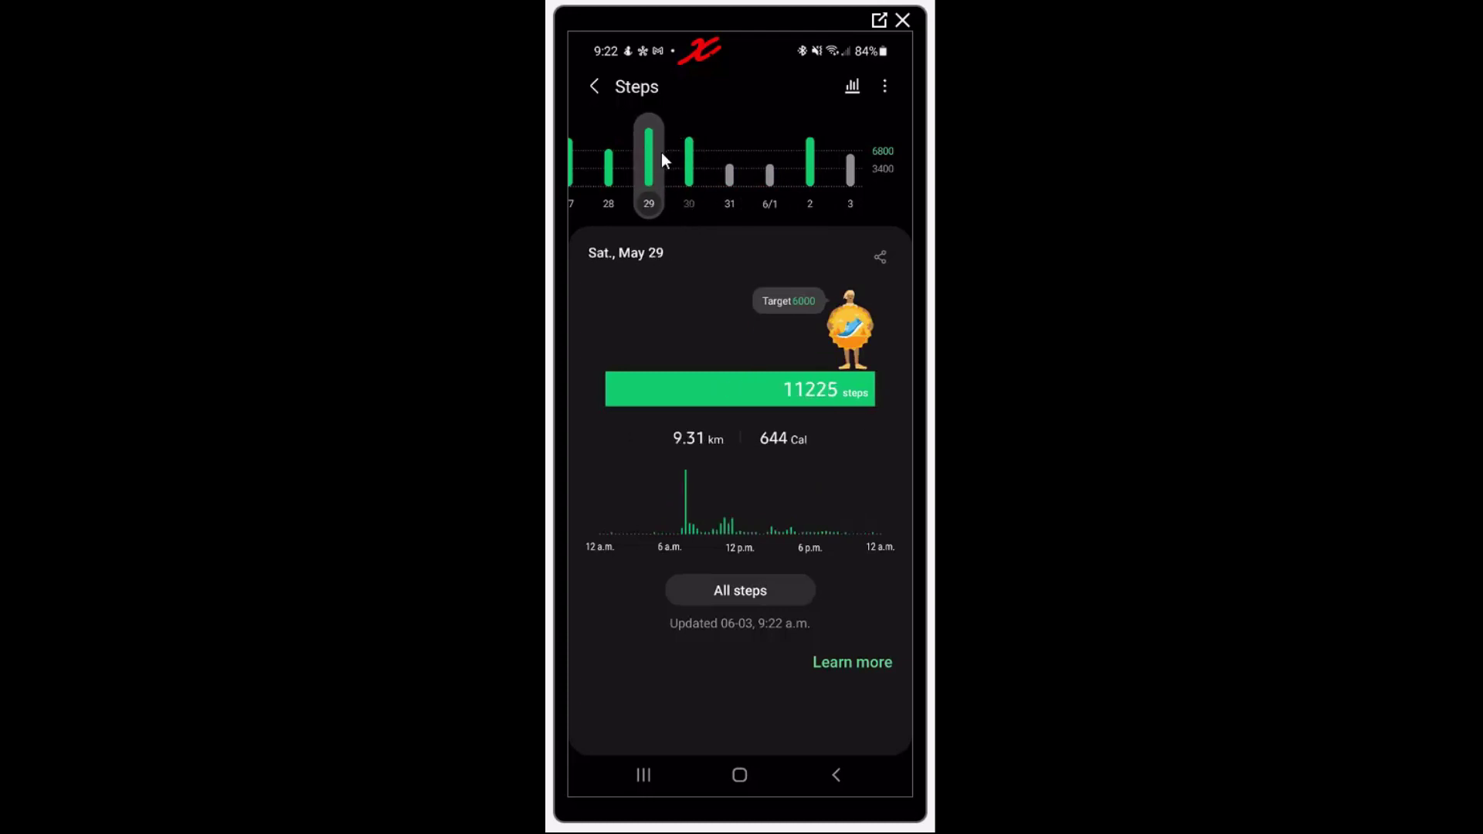
left_click(734, 778)
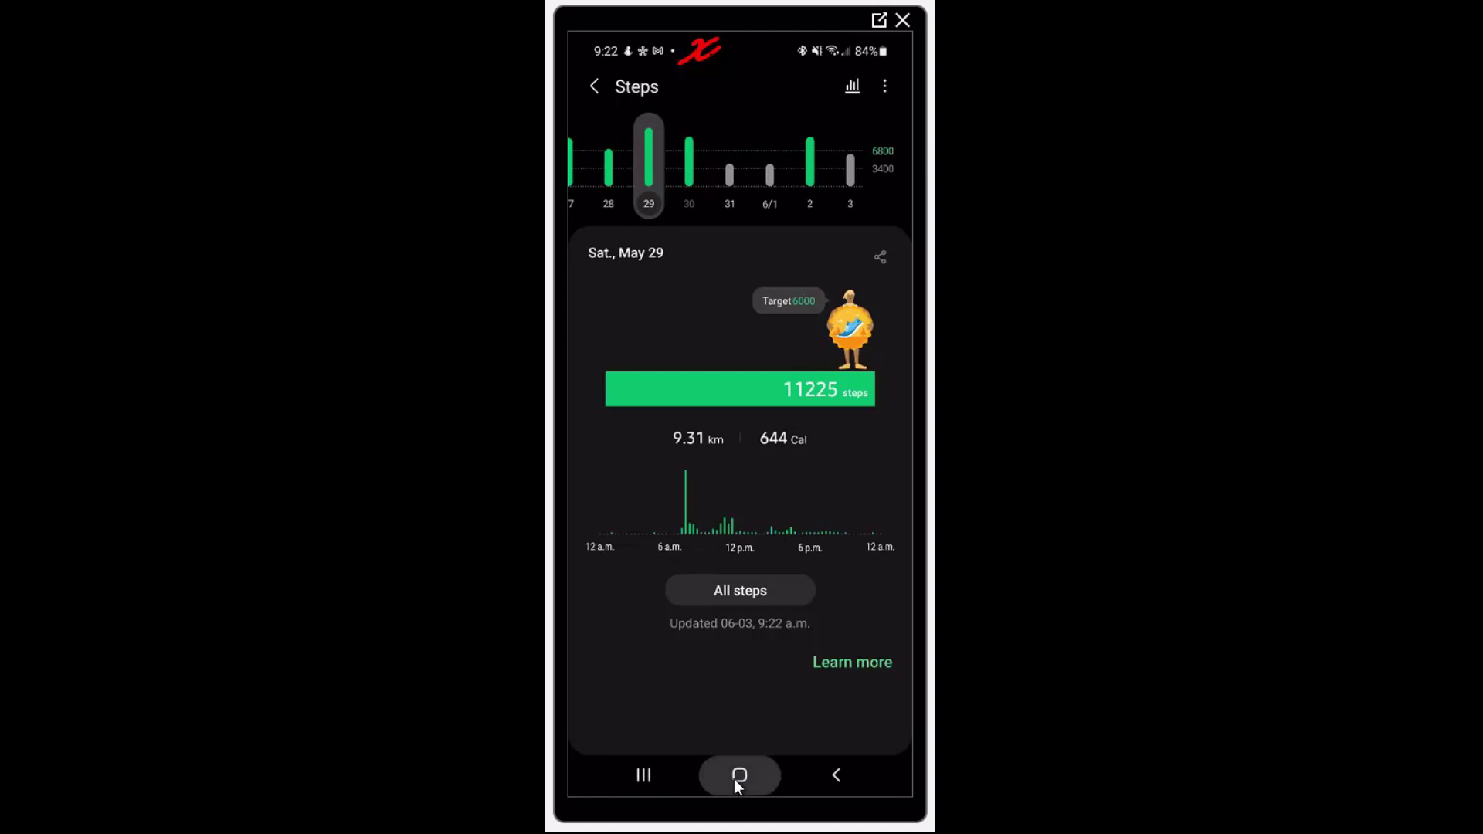
left_click_drag(749, 595, 762, 243)
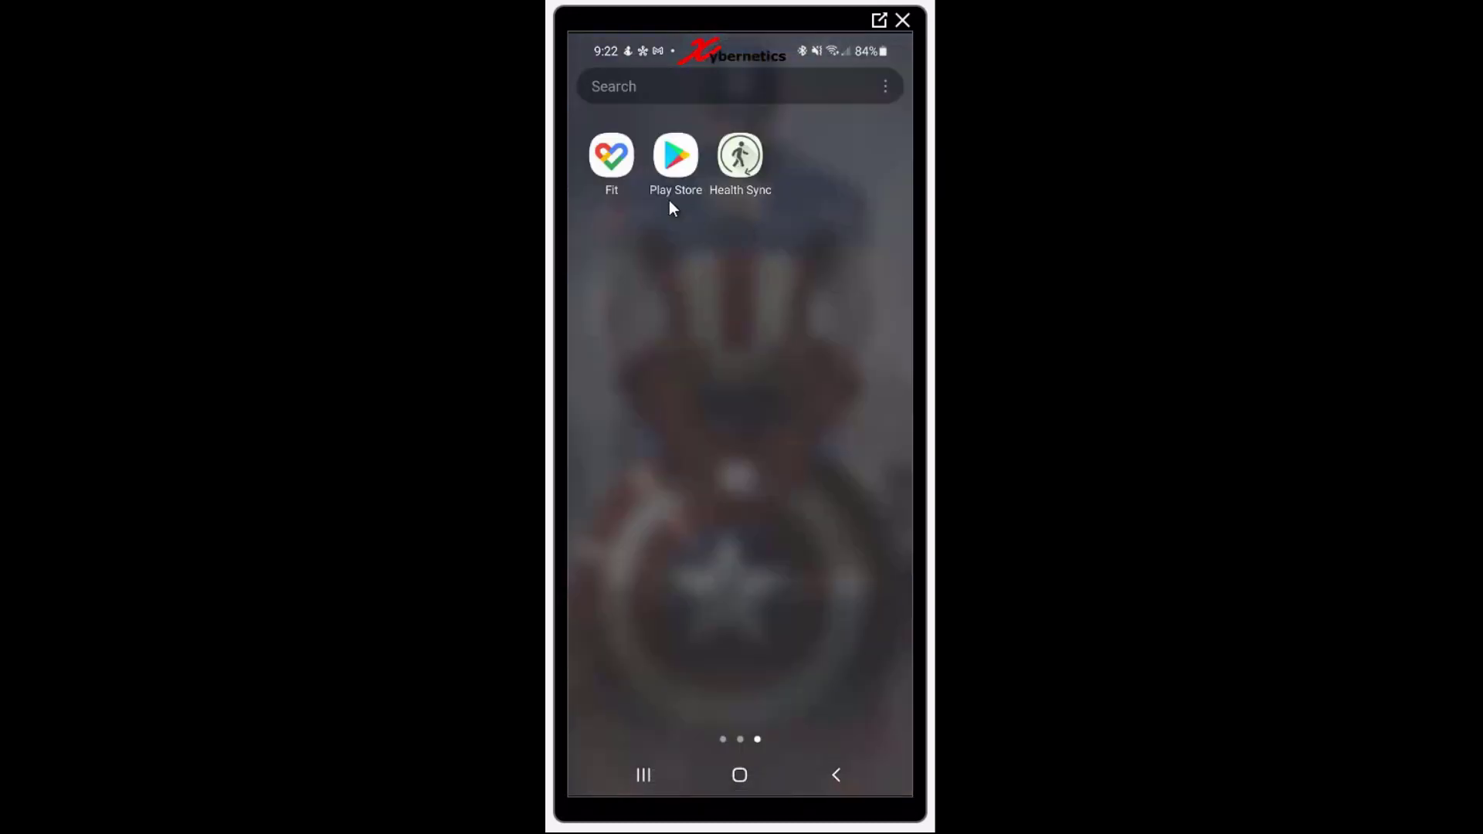
Step: Open Google Fit, scroll its Home cards, and check May 30 (448) and May 31 (4,784) steps
left_click(611, 155)
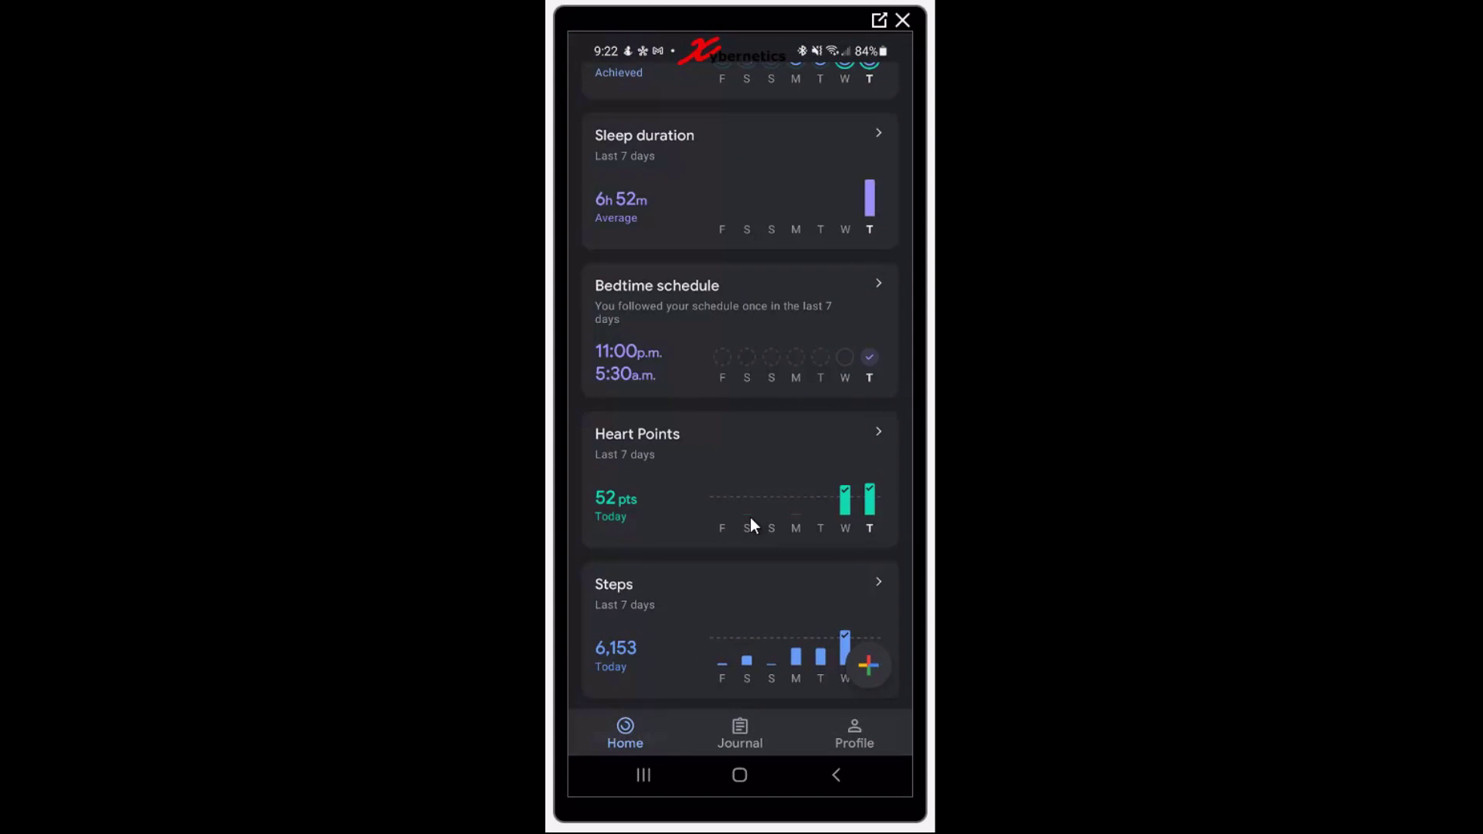
left_click_drag(751, 466, 755, 610)
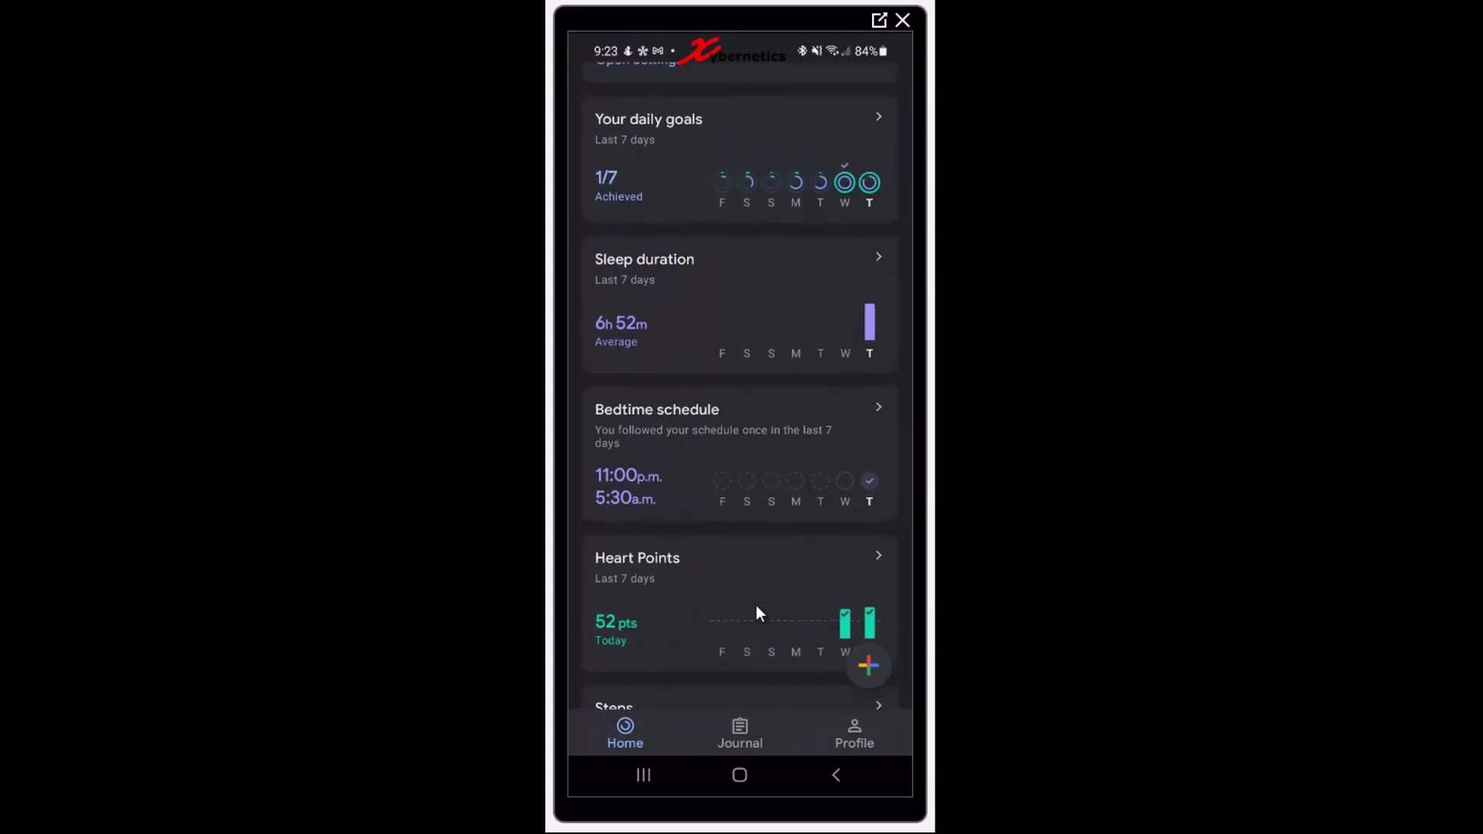
left_click_drag(764, 560, 778, 369)
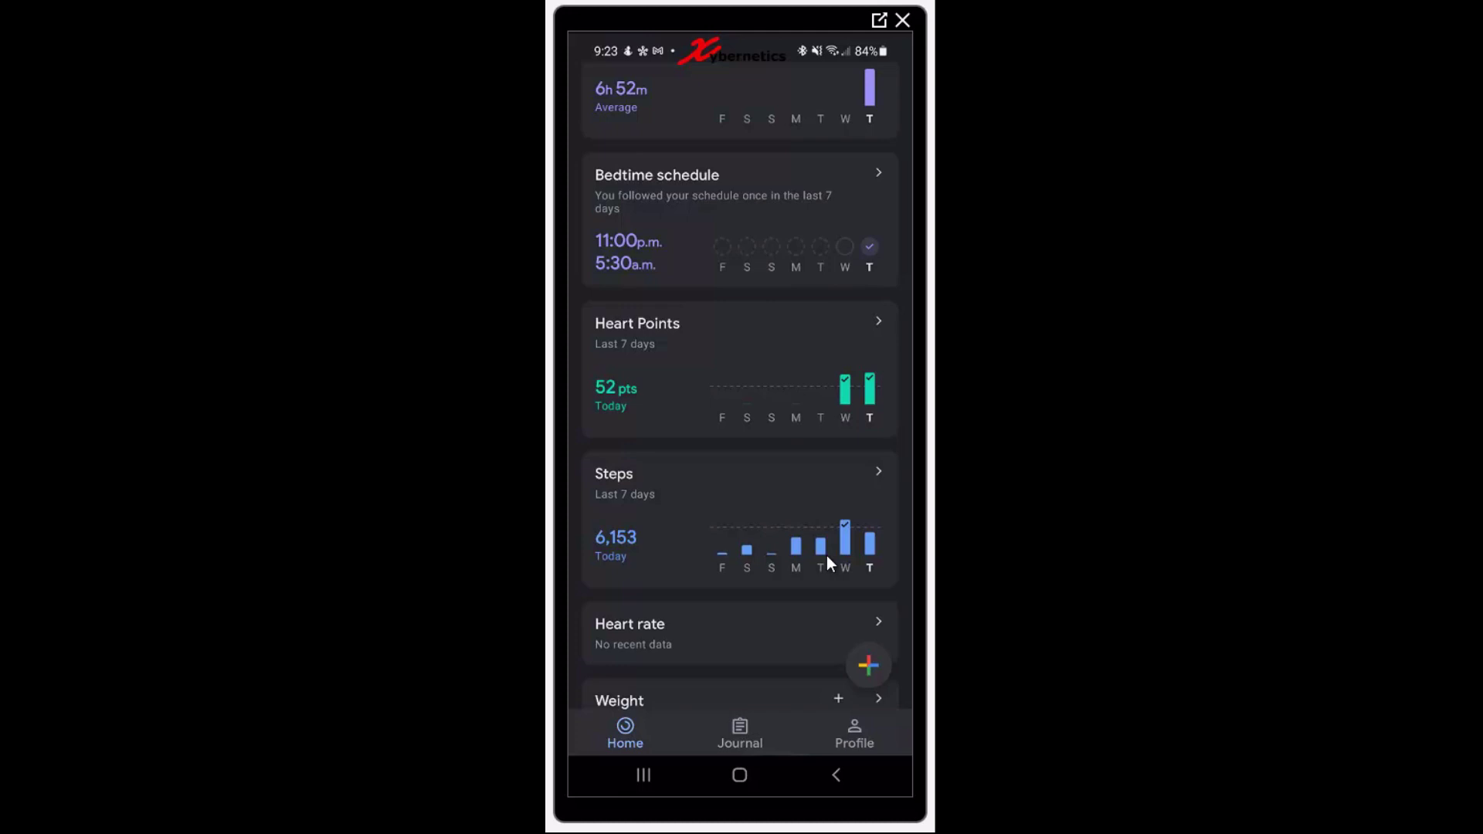
left_click(771, 559)
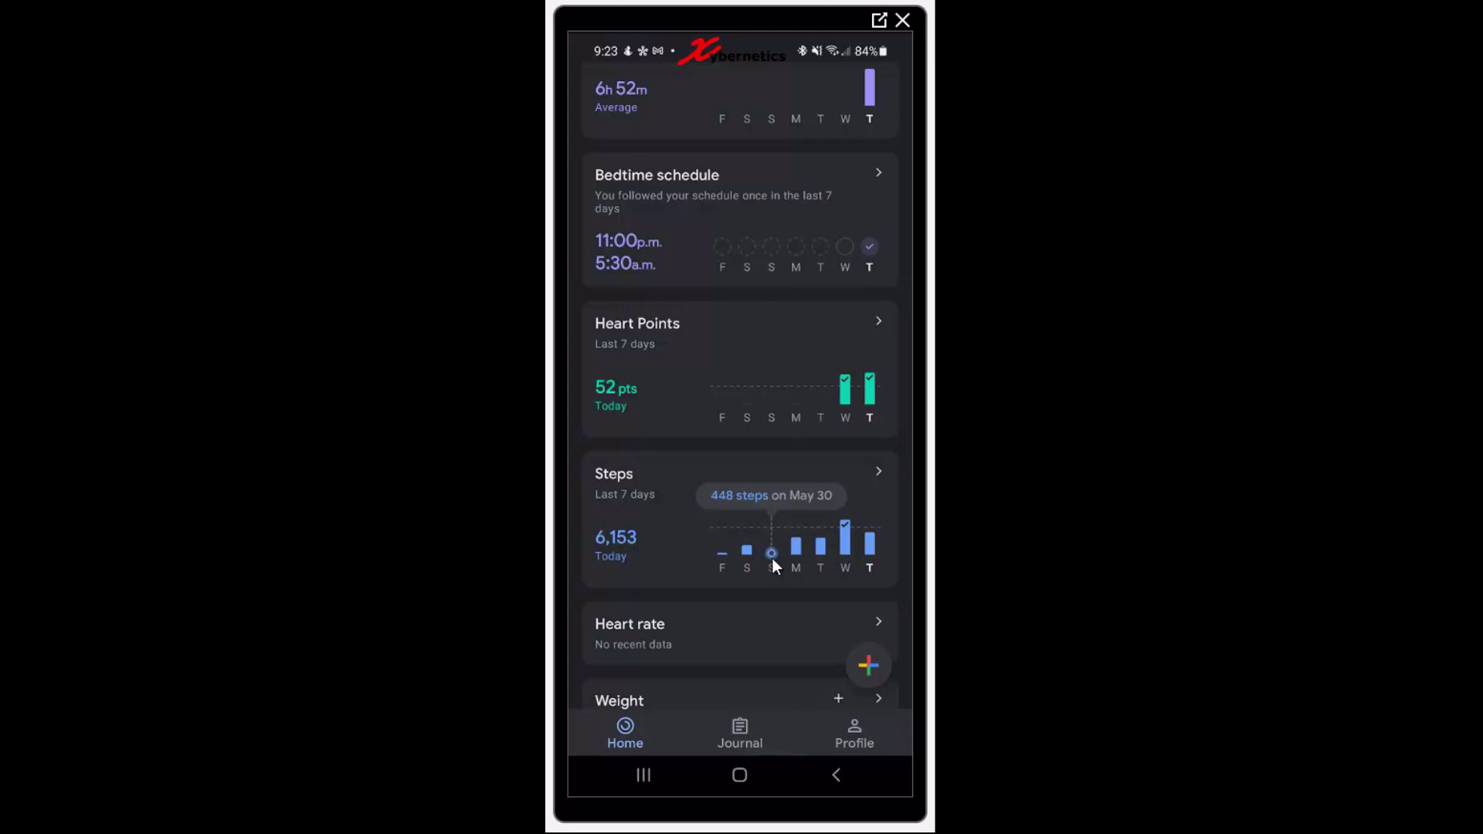
left_click(795, 548)
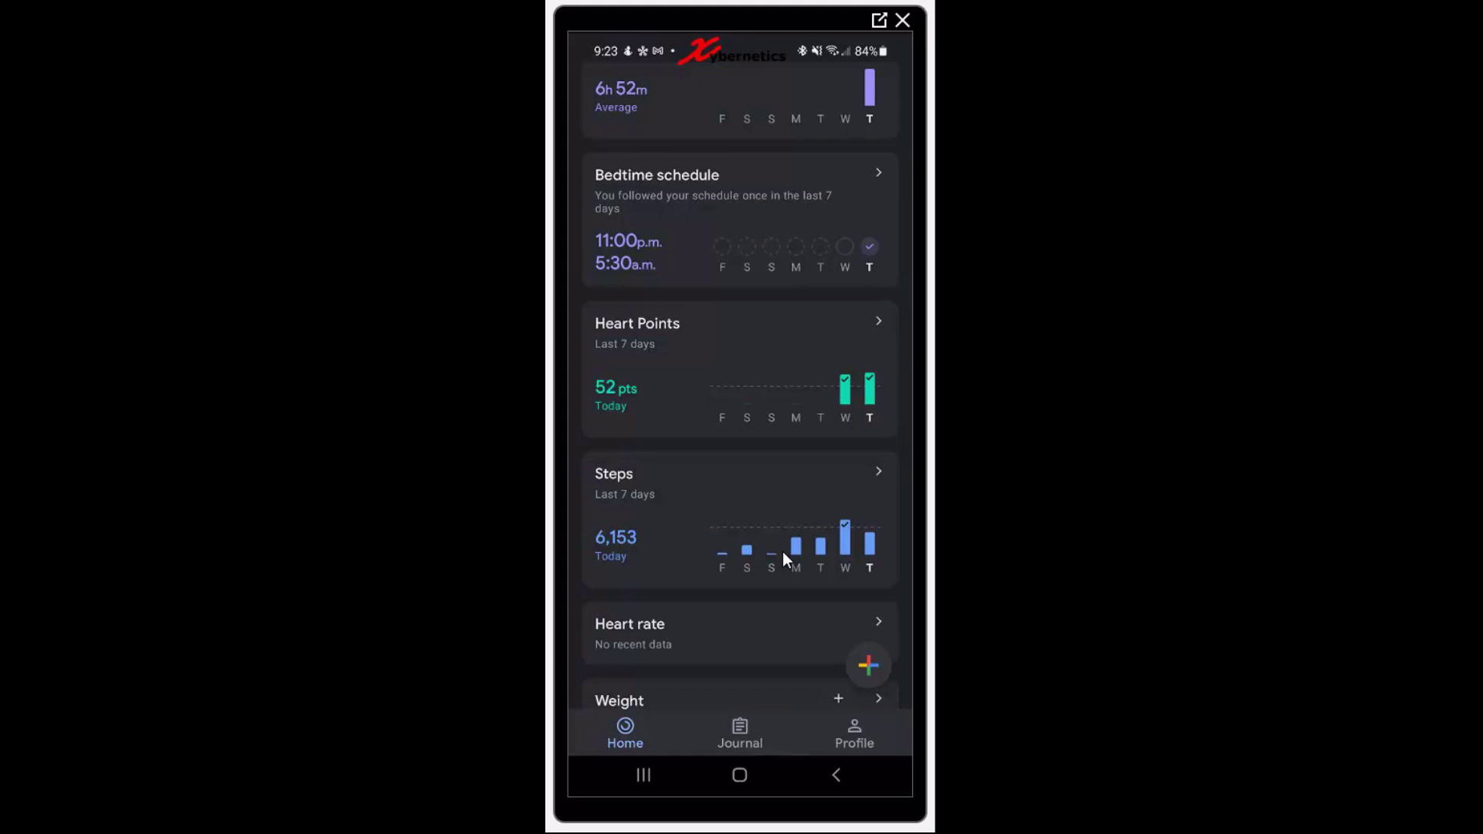
left_click_drag(767, 339, 734, 690)
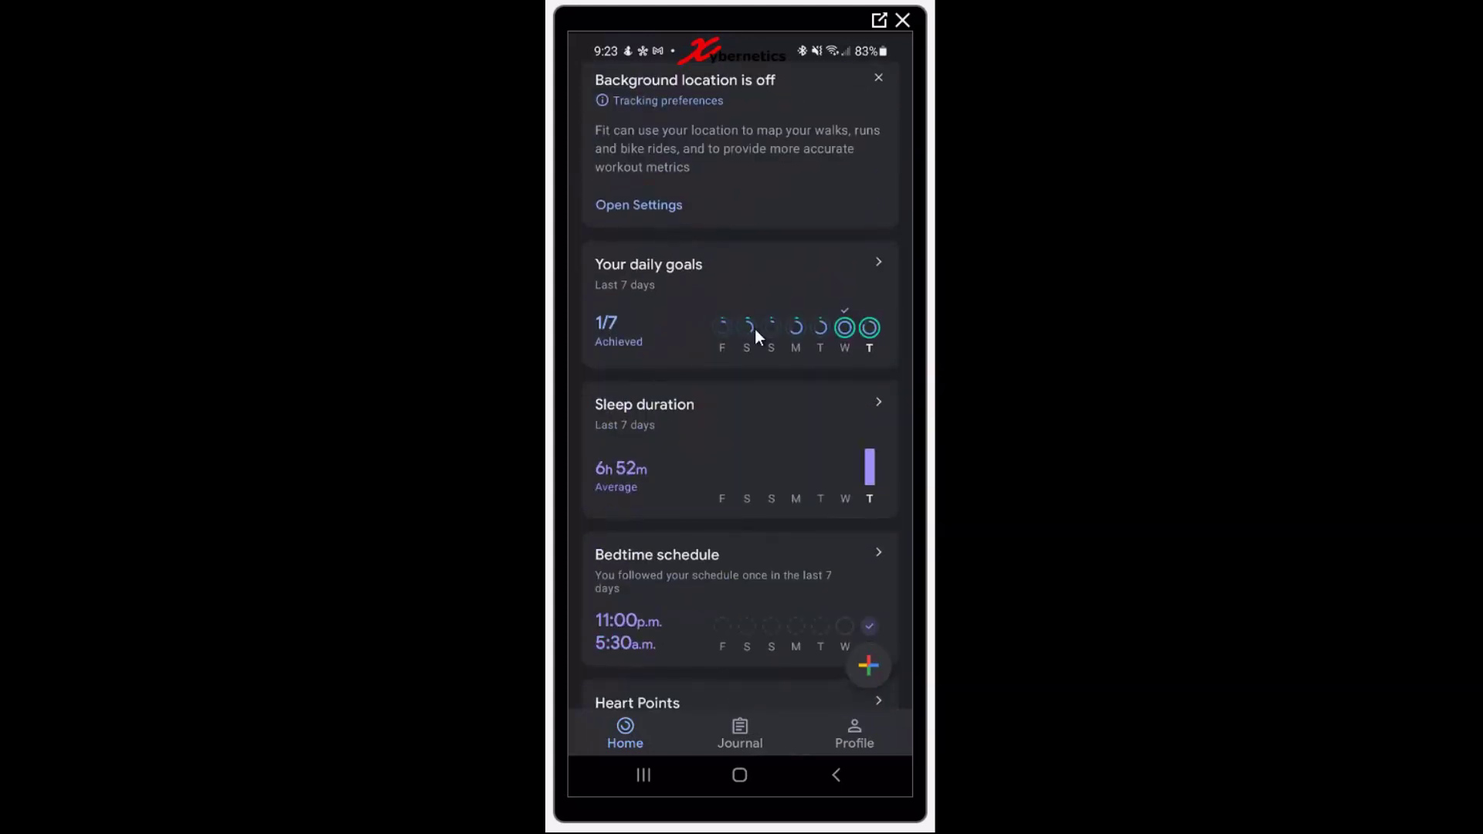
left_click_drag(756, 334, 757, 589)
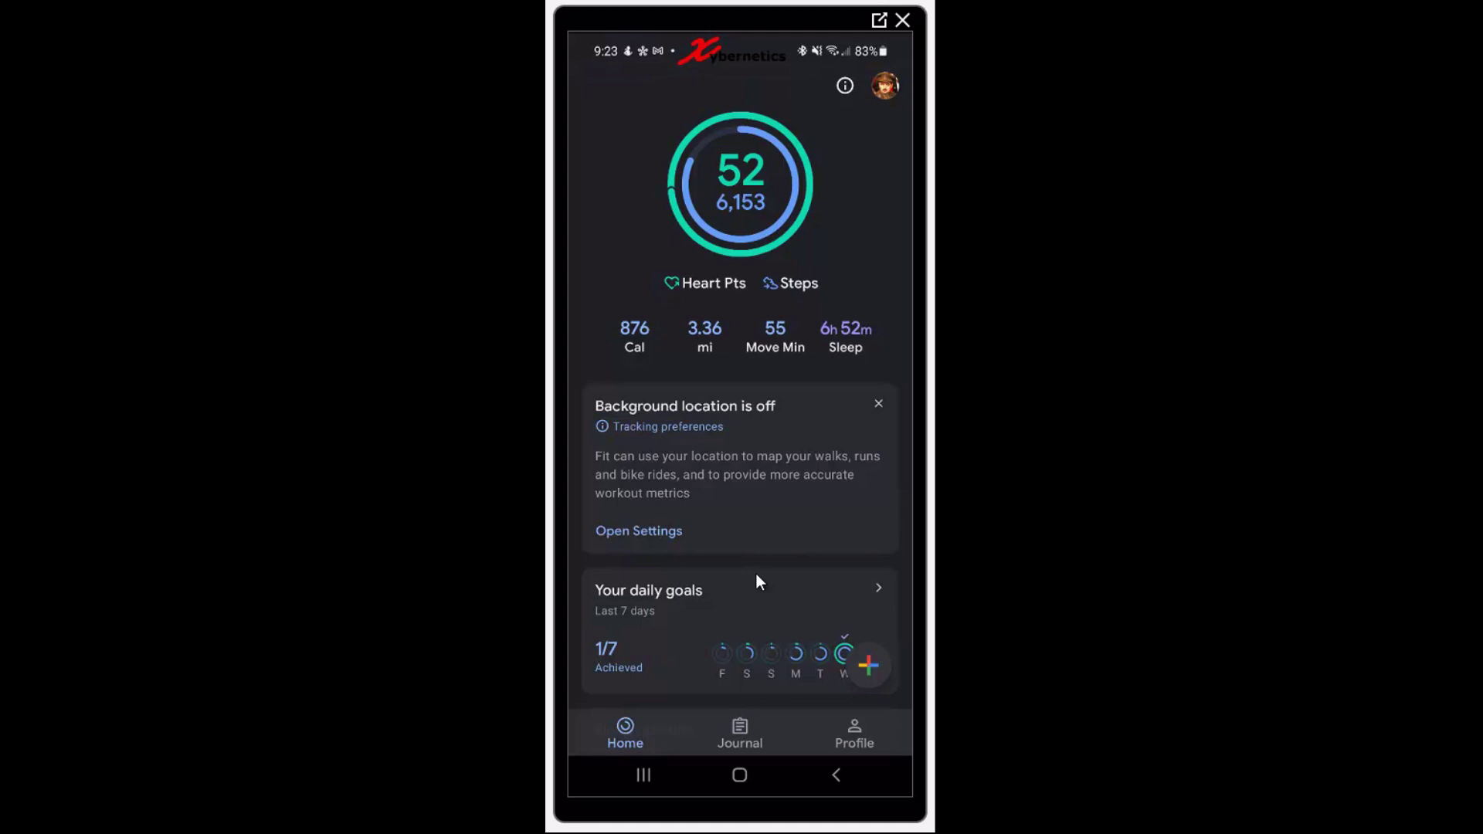